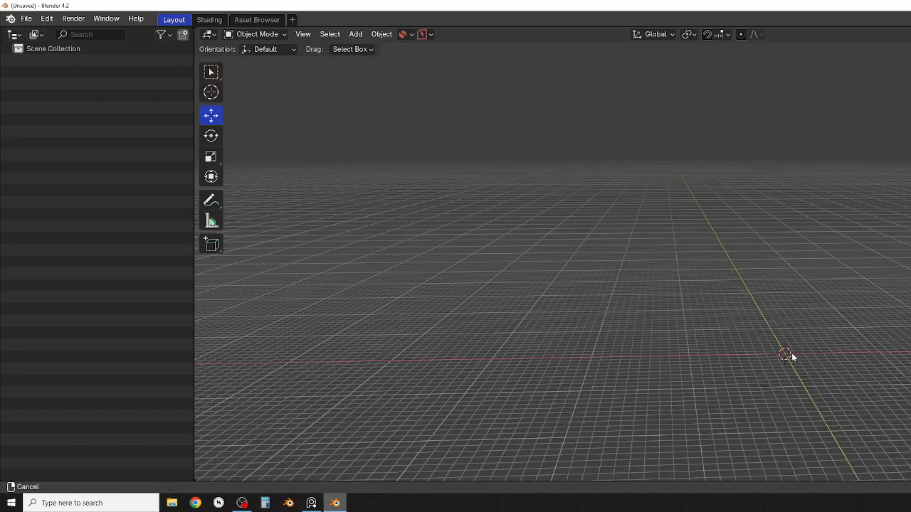
Step: Add a cylinder mesh with 64 vertices at the world origin and hide it in the viewport
middle_drag(791, 358, 731, 374)
shift+middle_drag(818, 320, 550, 323)
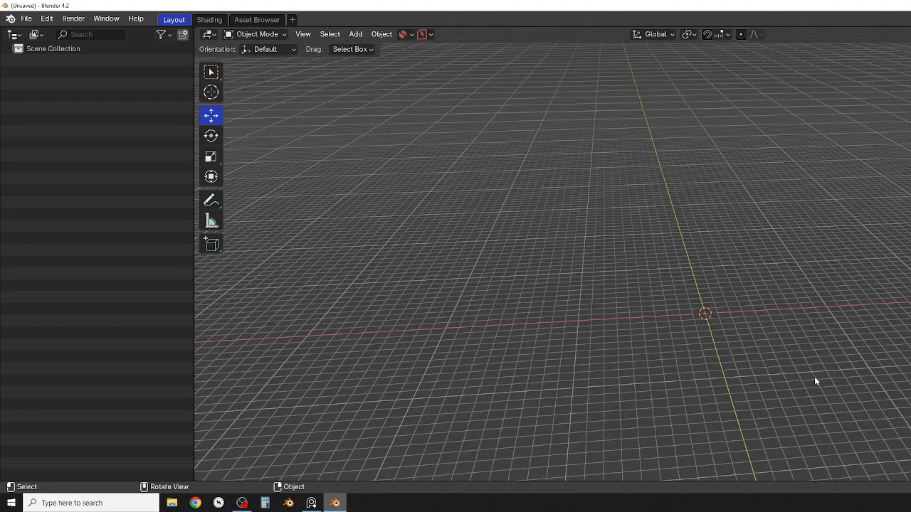
shift+middle_drag(816, 380, 610, 388)
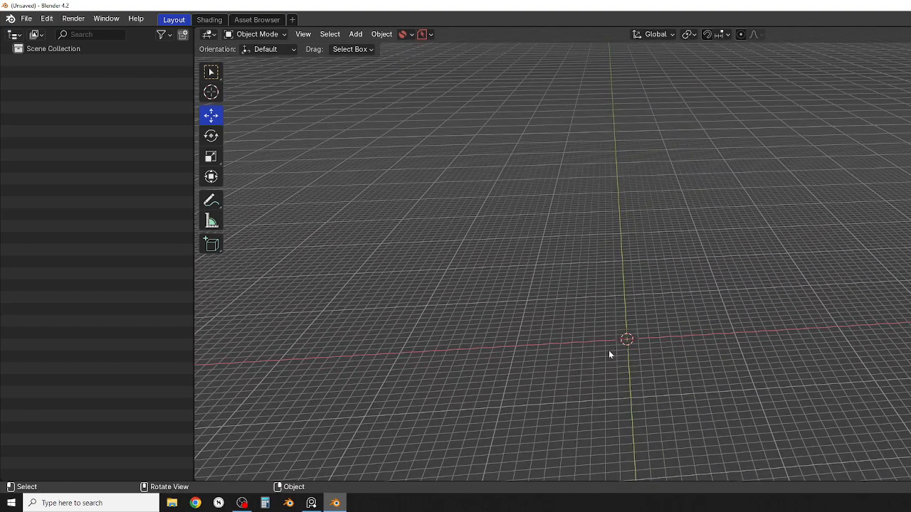
key(shift+a)
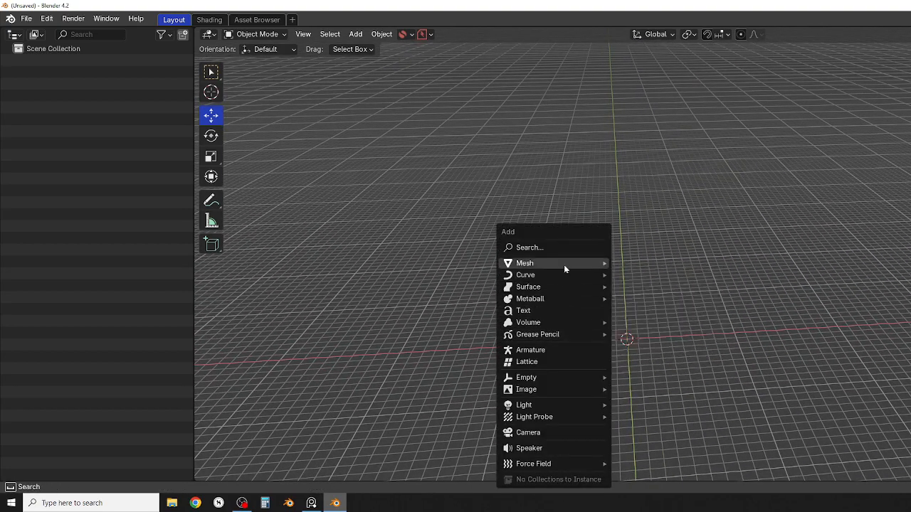
mouse_move(560, 266)
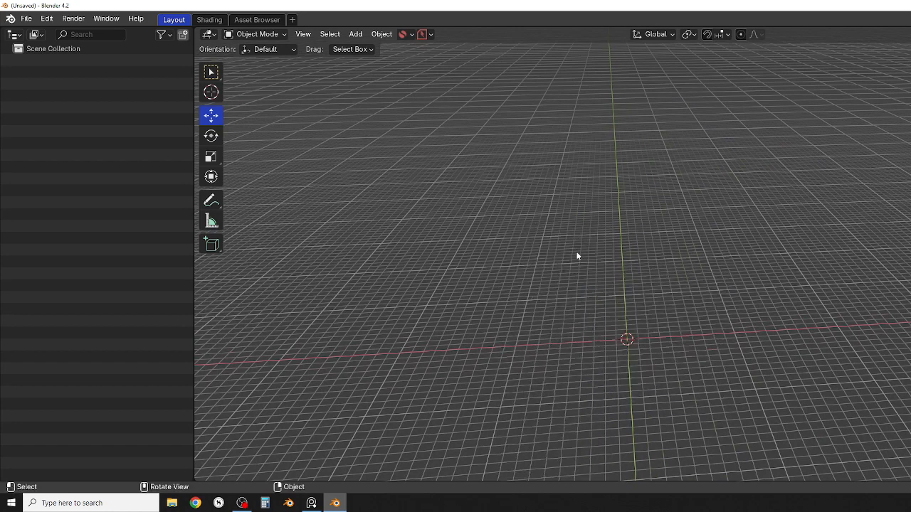
key(shift+a)
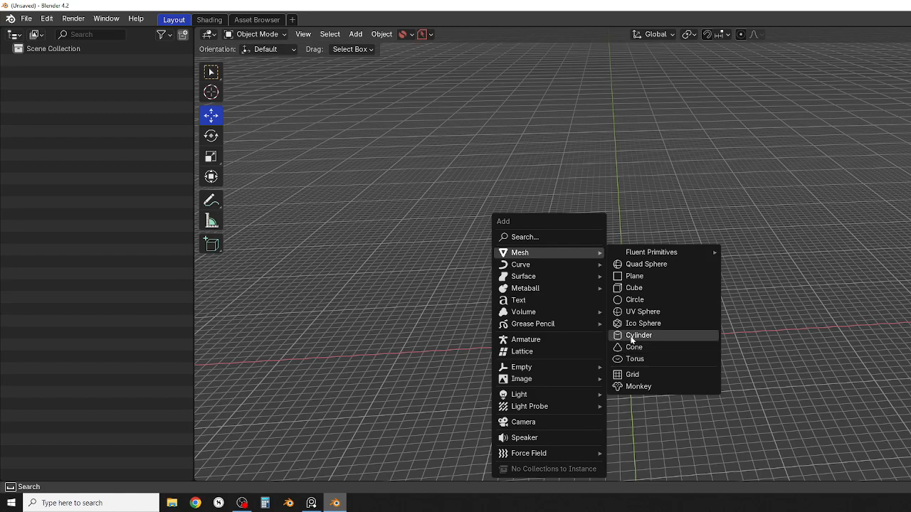
click(631, 336)
scroll(614, 340, up, 3)
scroll(614, 338, up, 8)
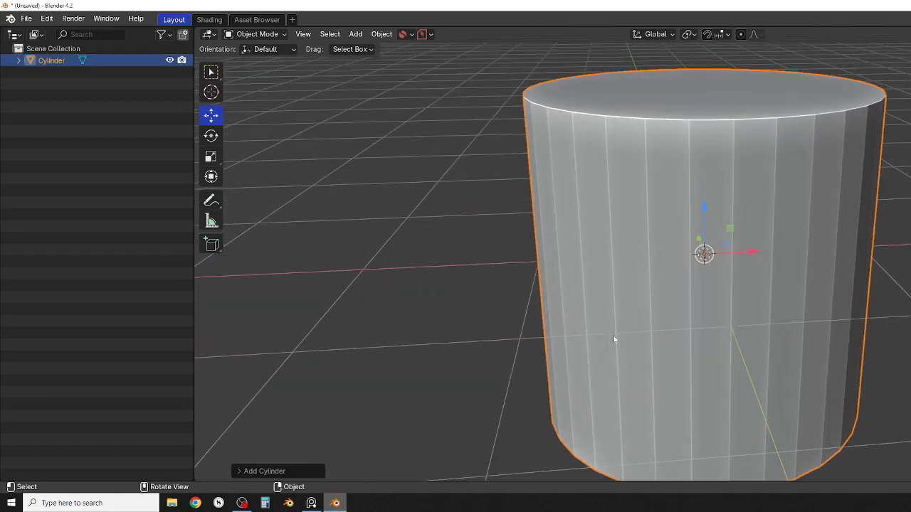
scroll(686, 314, down, 7)
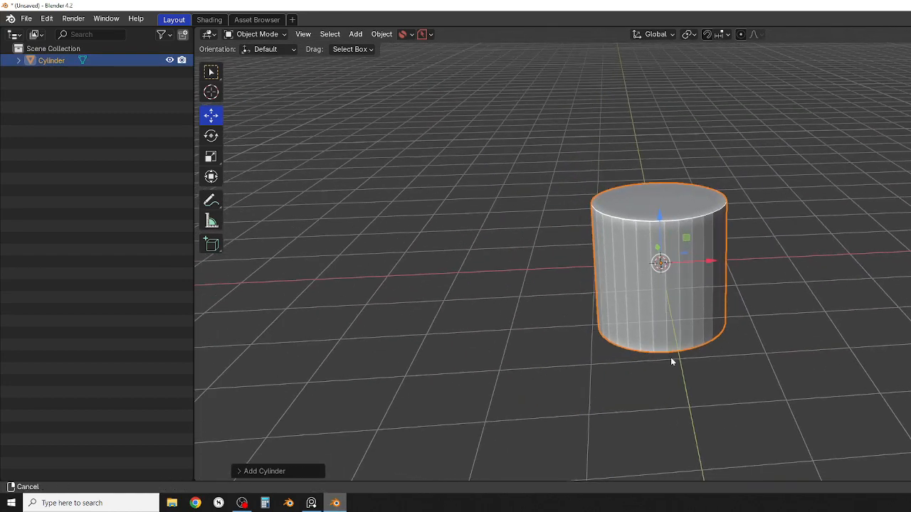
click(277, 471)
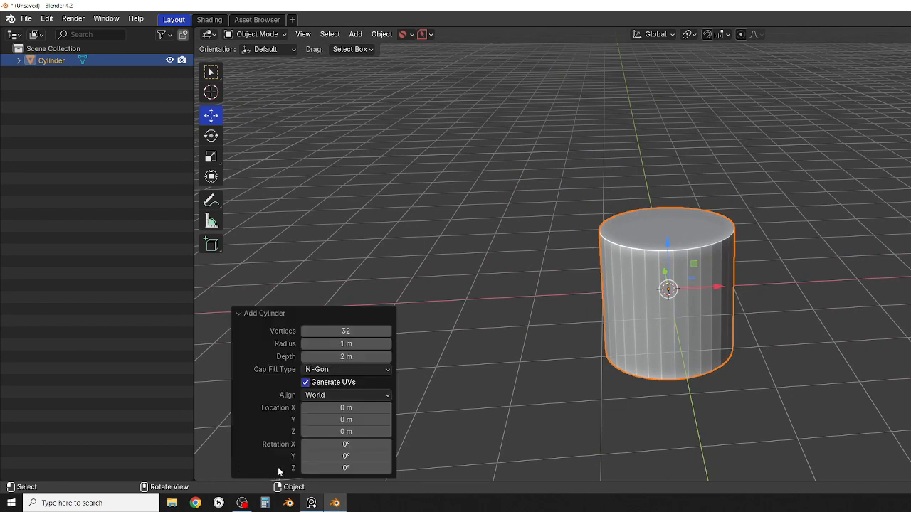
click(349, 331)
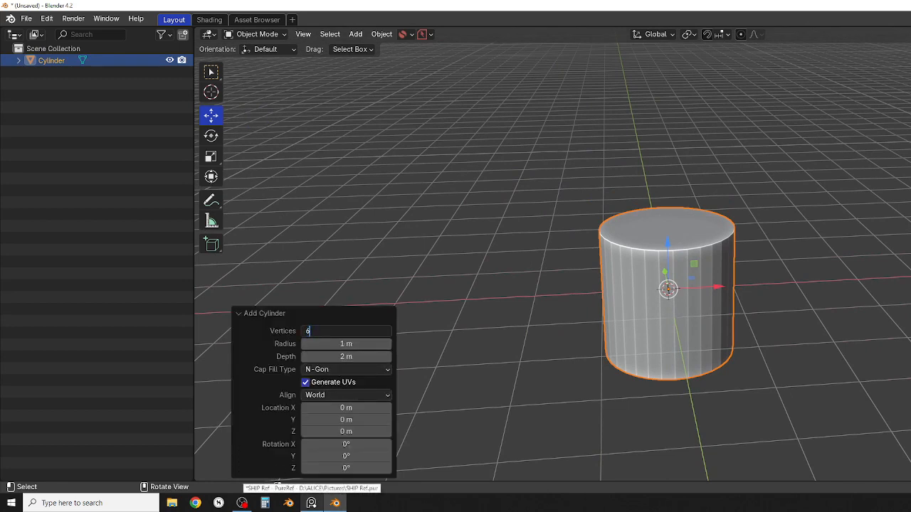
key(Return)
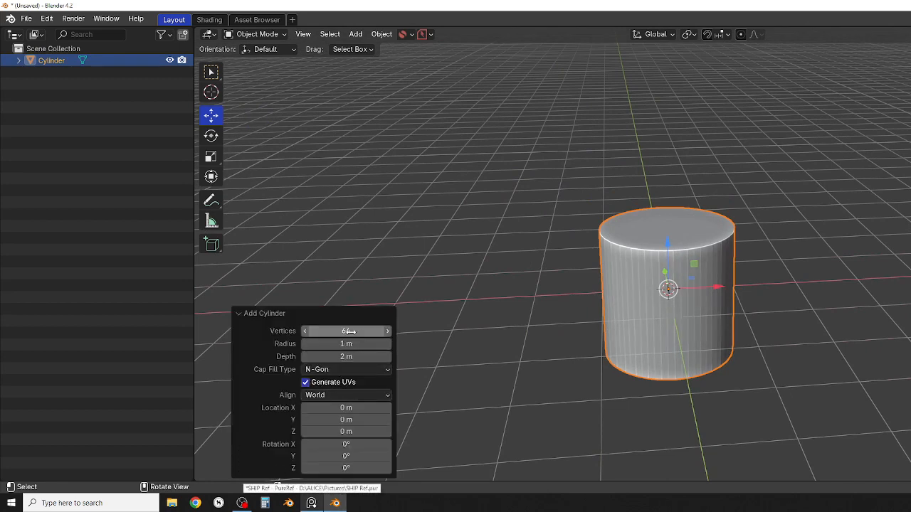
click(162, 78)
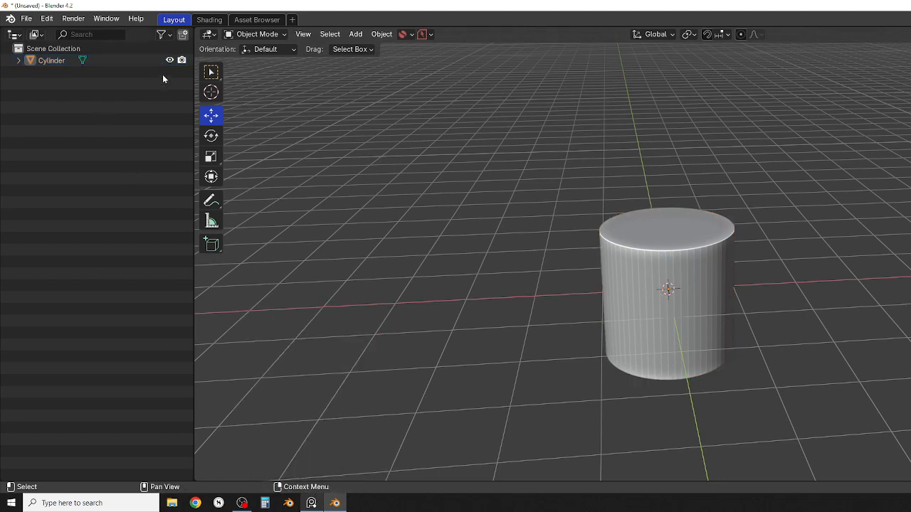
click(169, 60)
Step: Add a second cylinder at the origin with 32 vertices and a radius of 0.5 m
key(shift+a)
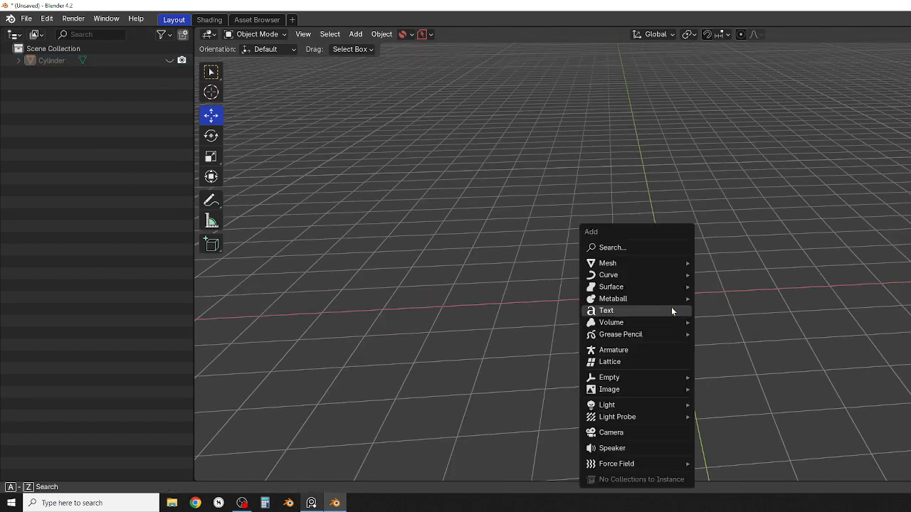
mouse_move(657, 264)
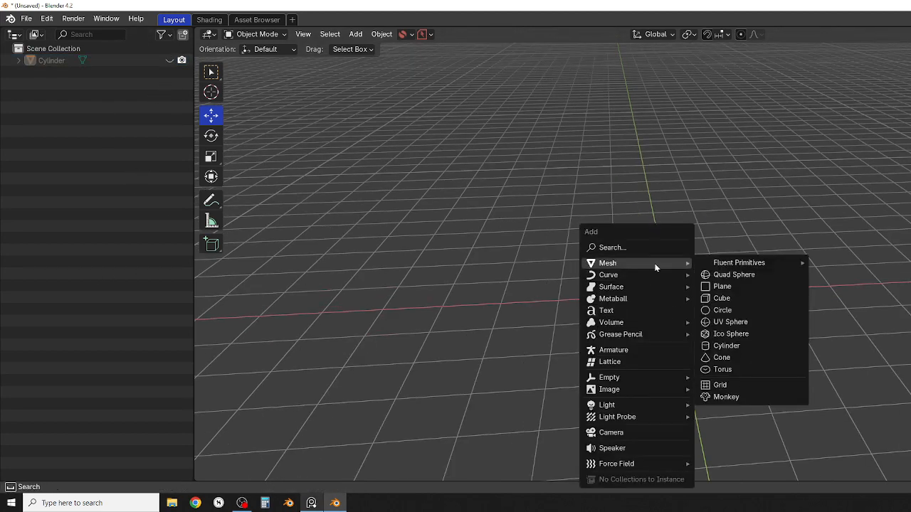
click(721, 346)
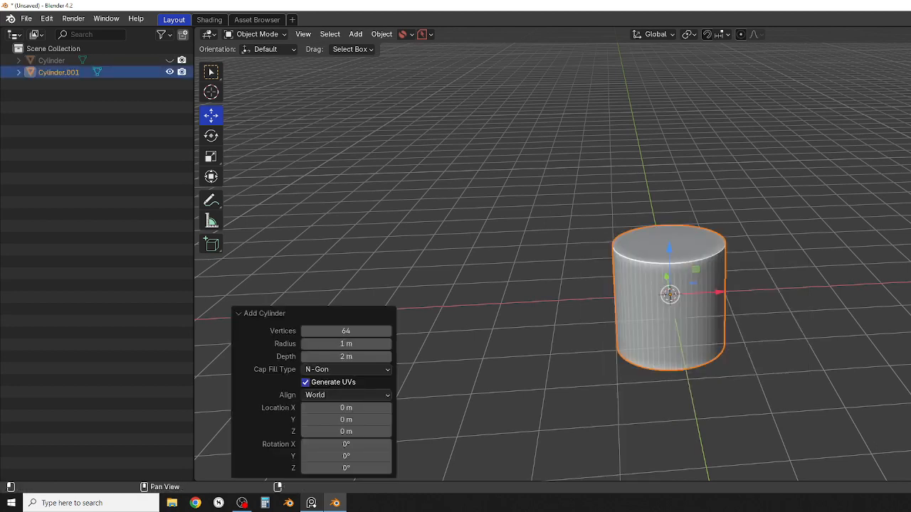
click(346, 331)
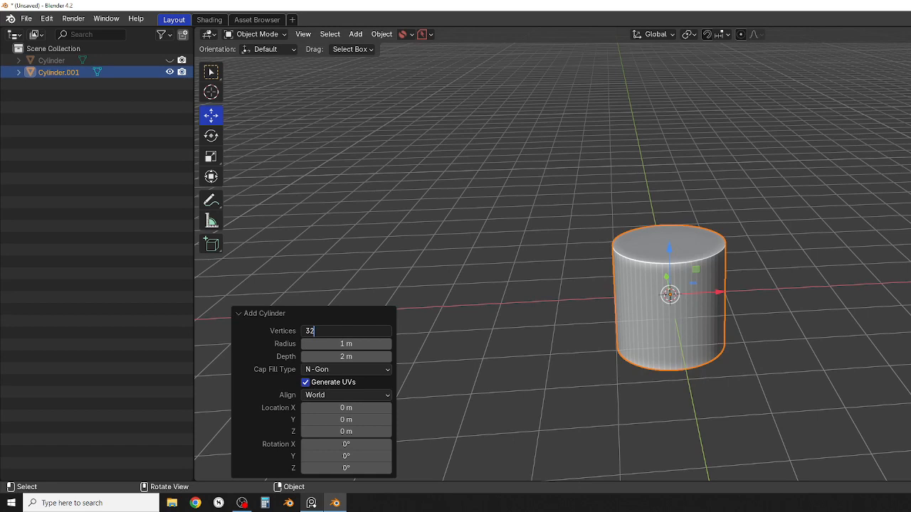
key(Return)
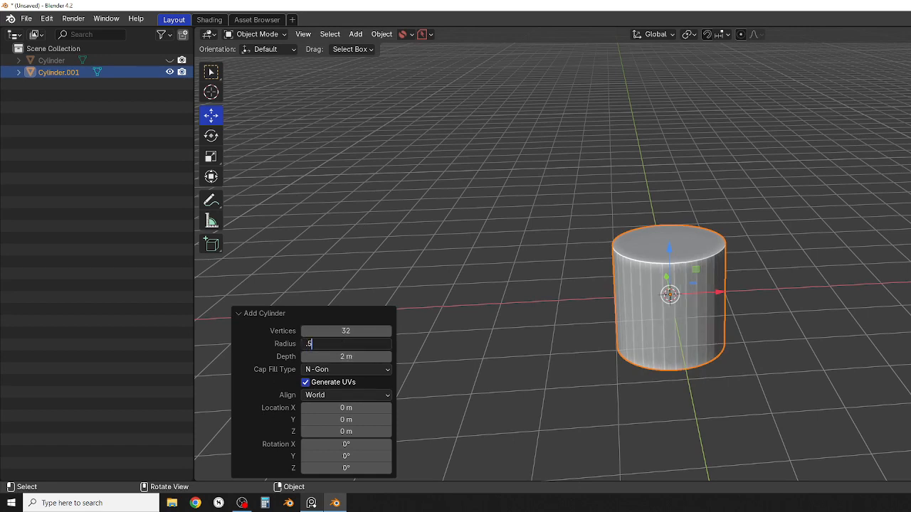
key(Return)
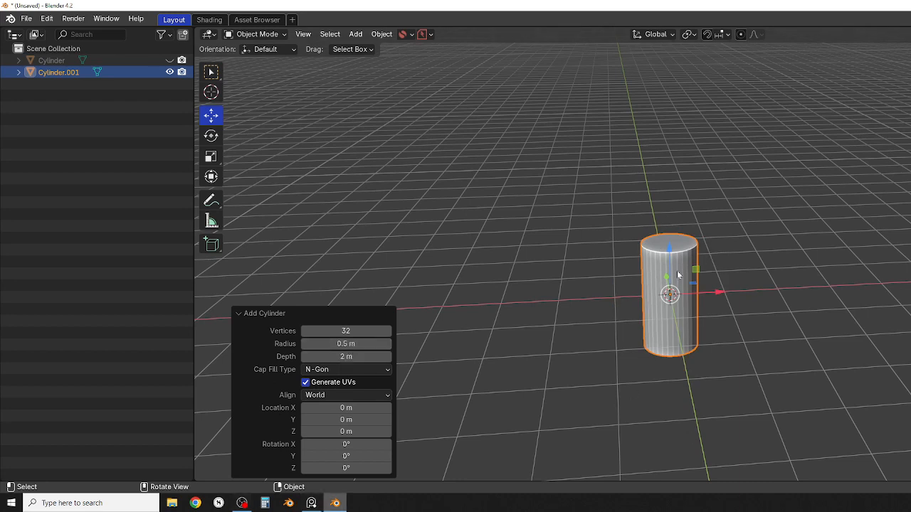
click(462, 247)
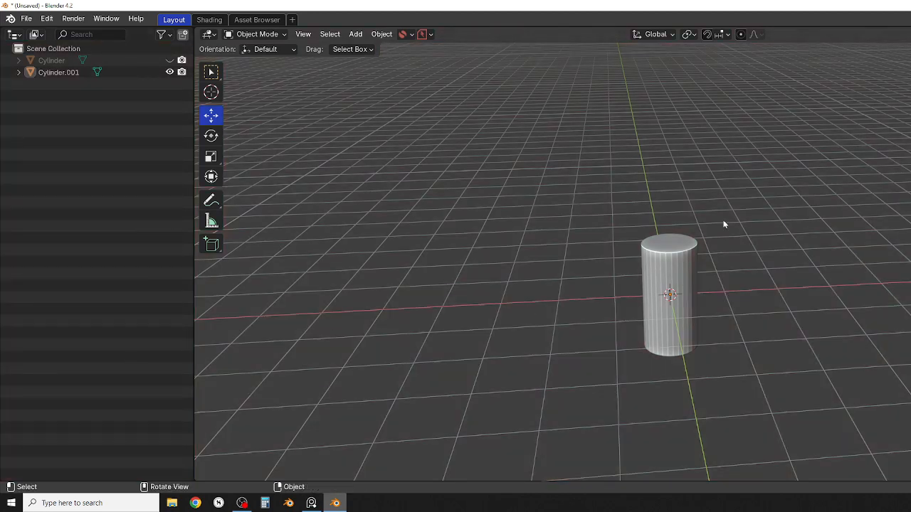
key(a)
key(a)
key(a)
click(669, 297)
Step: Add a third cylinder at the origin around the narrow one, with a radius of 1 m
key(shift+a)
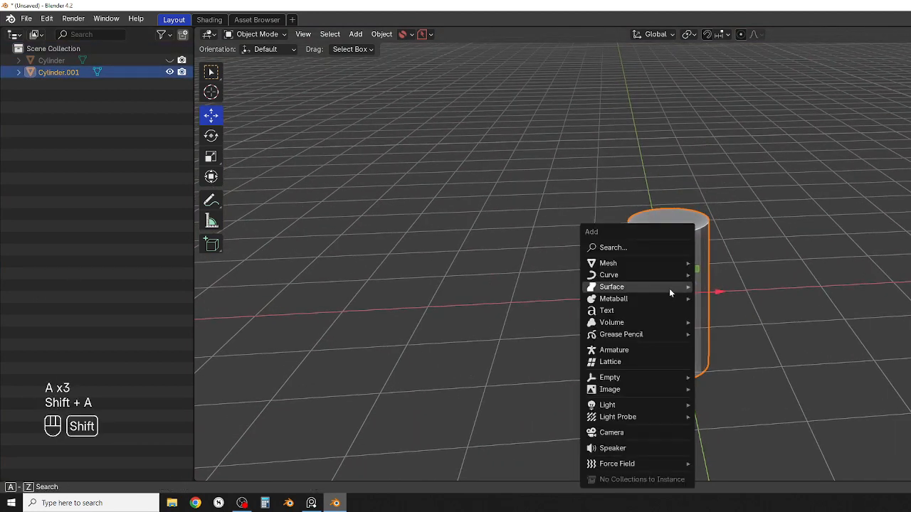
mouse_move(630, 265)
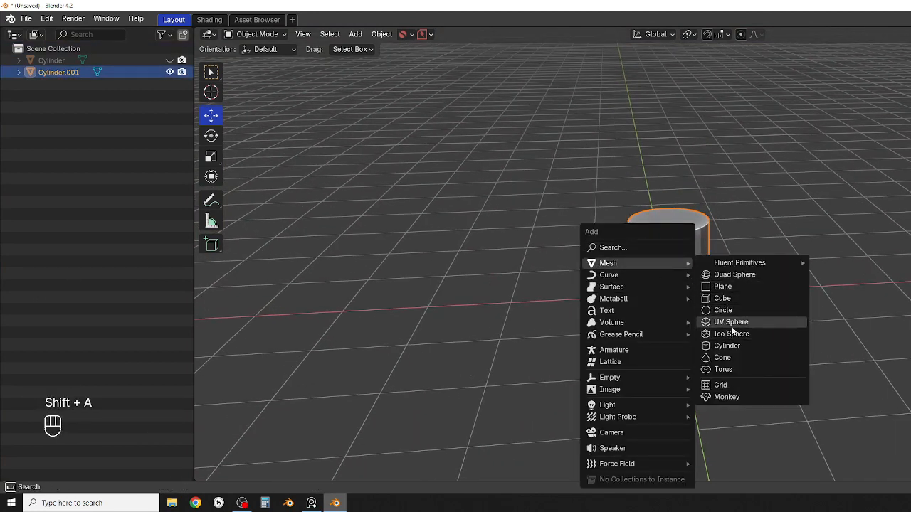
click(727, 345)
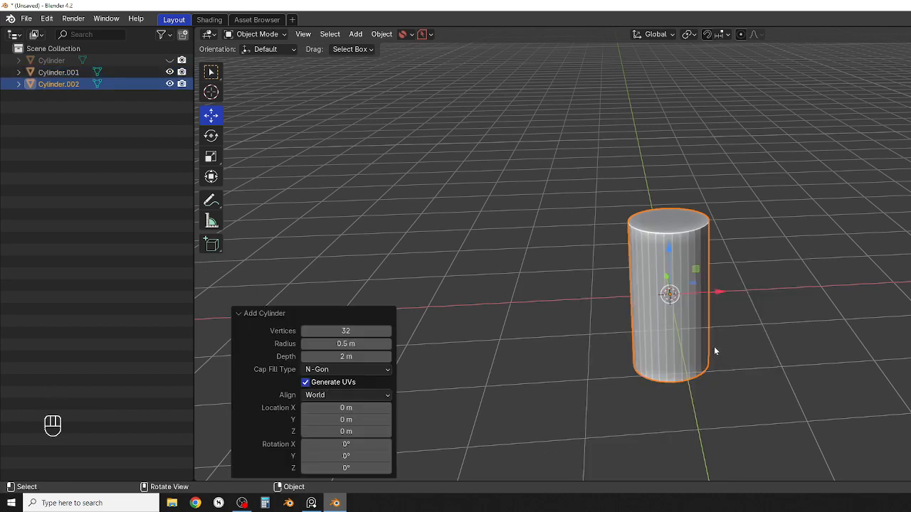
click(340, 345)
key(Return)
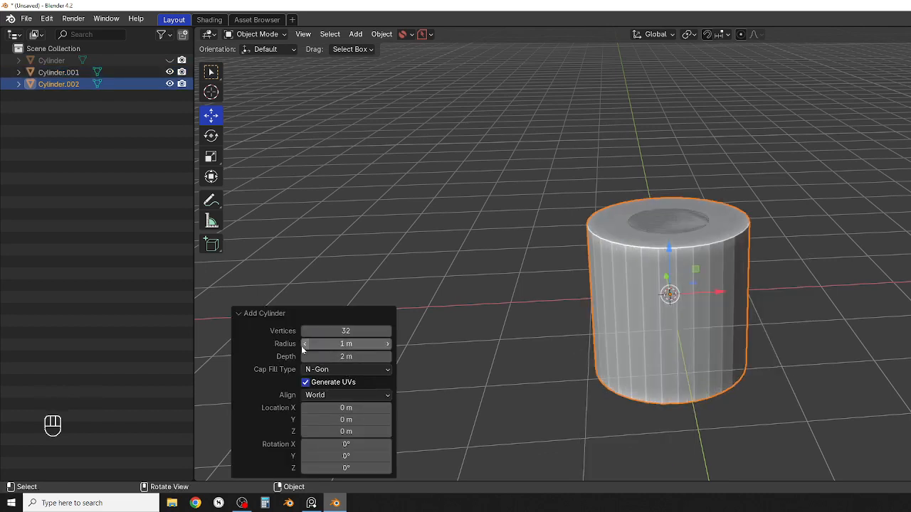
Step: Make the new outer cylinder hexagonal with 6 vertices and set its depth to 1 m
click(330, 331)
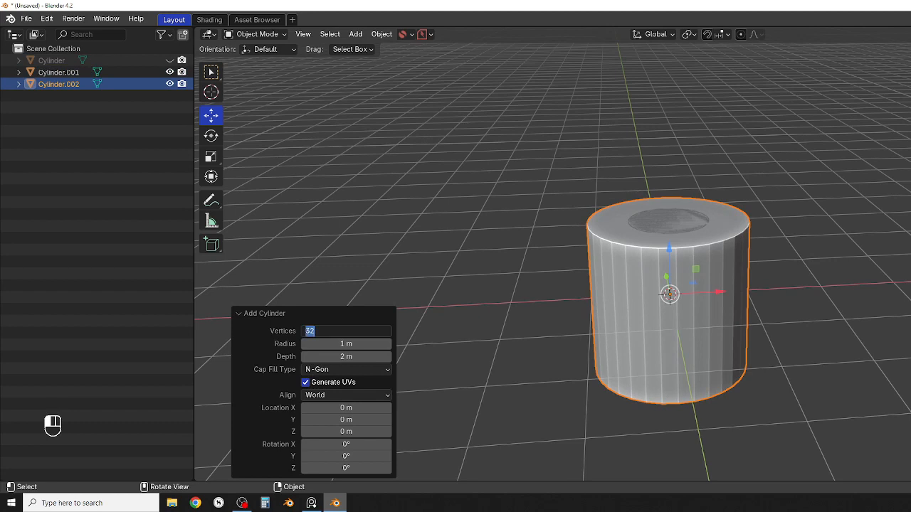
text(6)
key(Return)
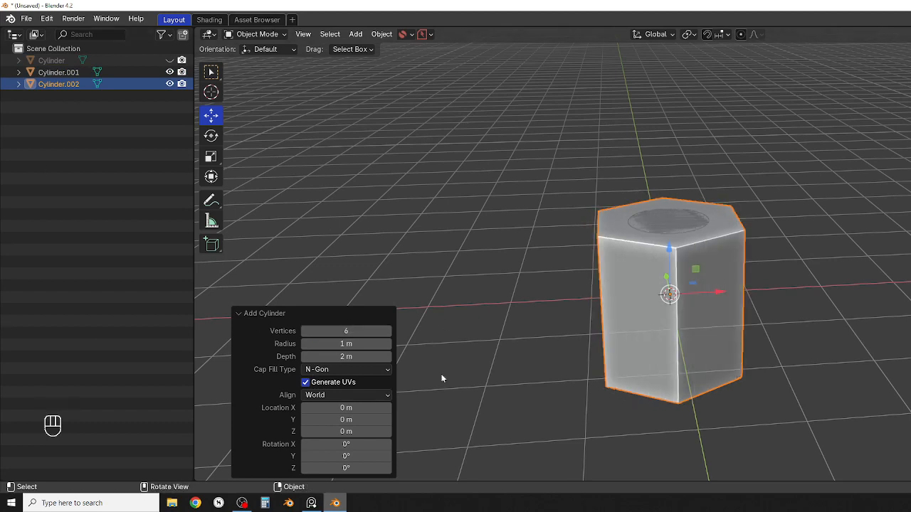
click(359, 357)
text(1)
key(Return)
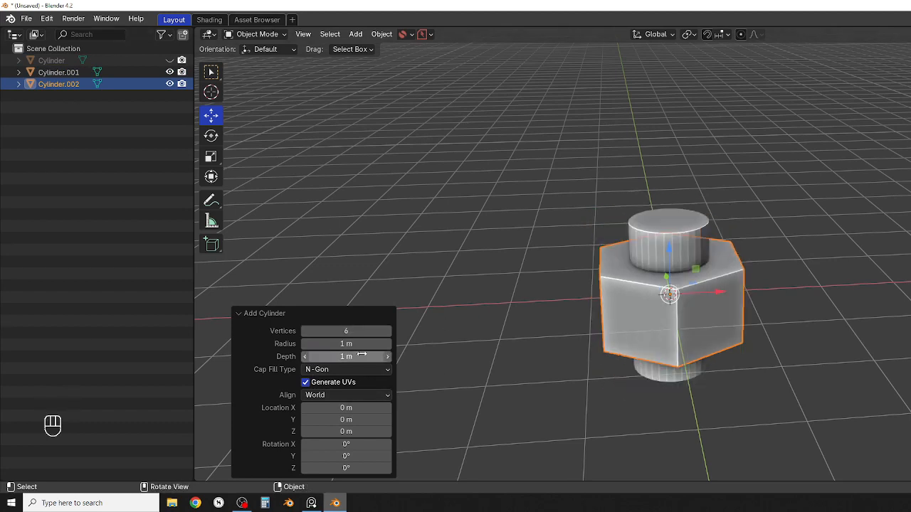
Step: Duplicate the narrow cylinder and the hexagonal cylinder together, keeping the copies in their original place
shift+middle_drag(641, 340, 607, 406)
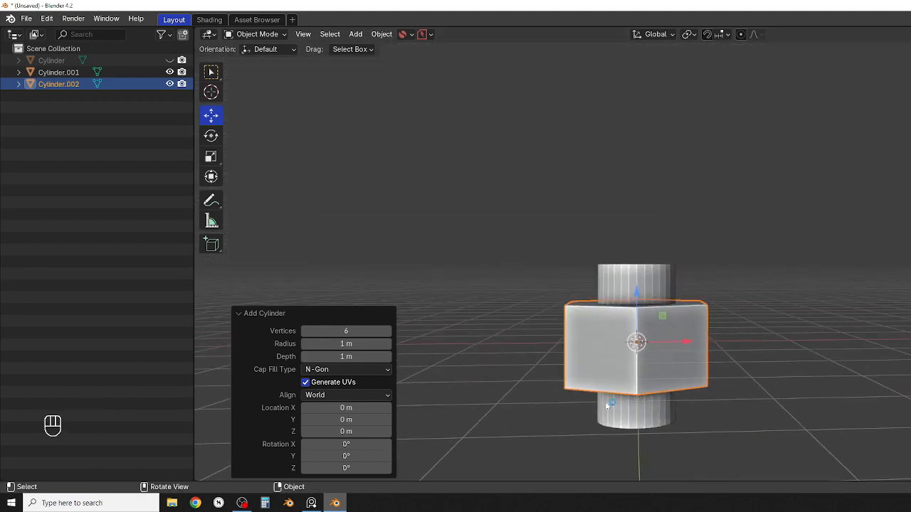
key(shift)
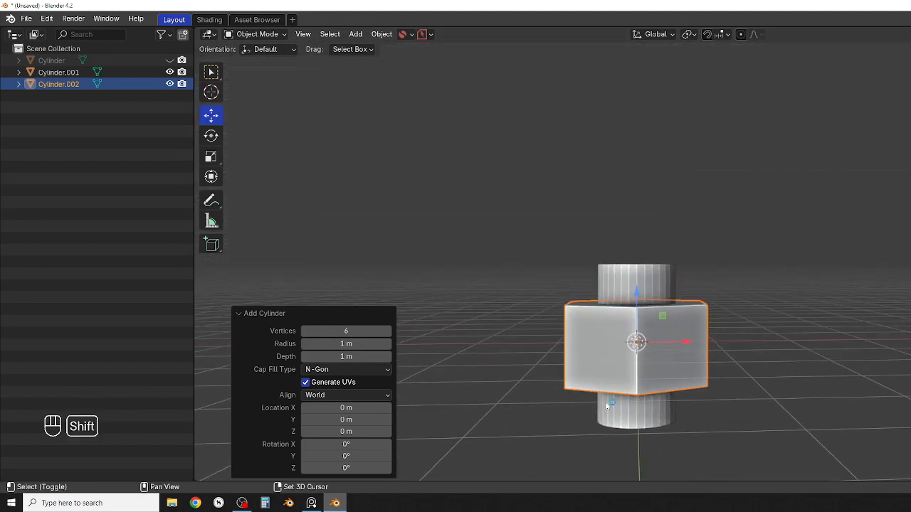
scroll(671, 348, down, 3)
shift+middle_drag(669, 346, 622, 378)
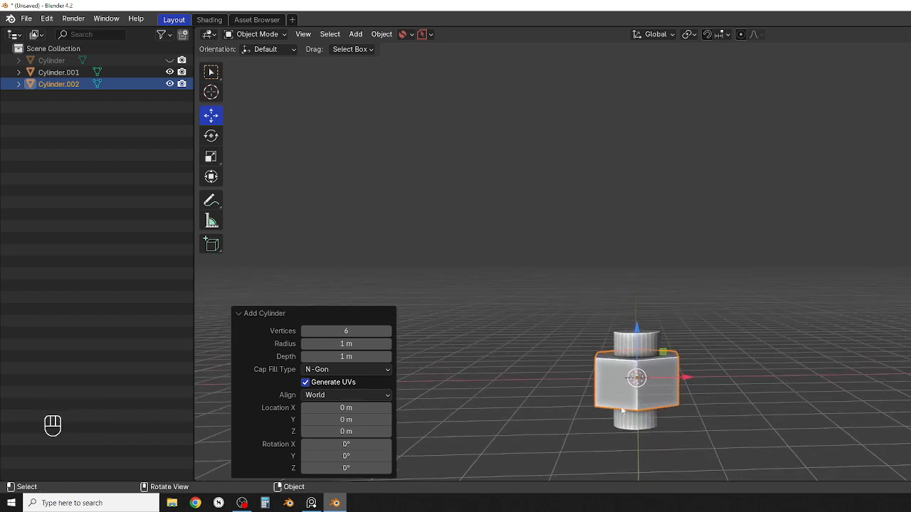
click(75, 72)
shift+click(76, 87)
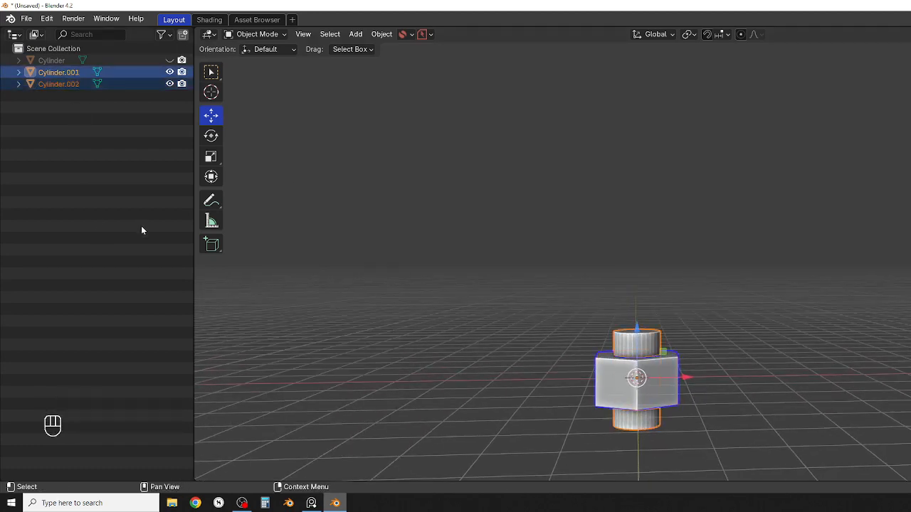
key(shift+d)
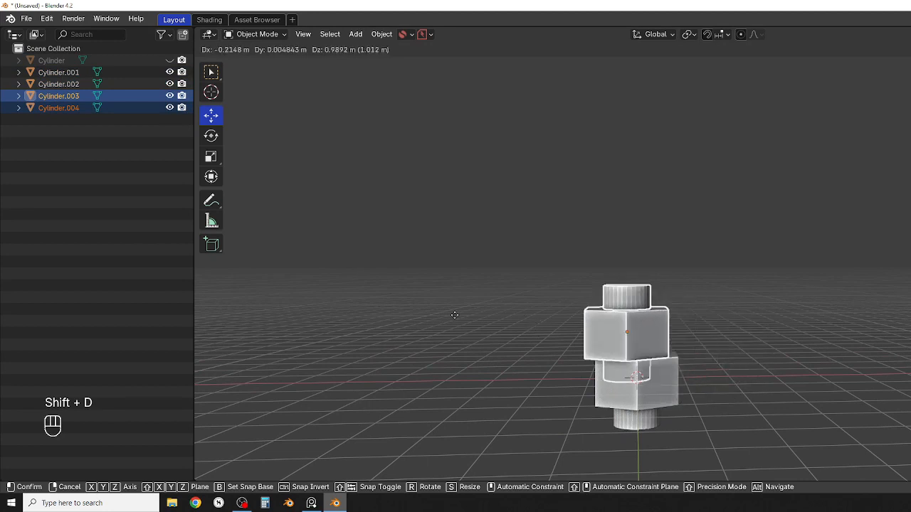
key(Escape)
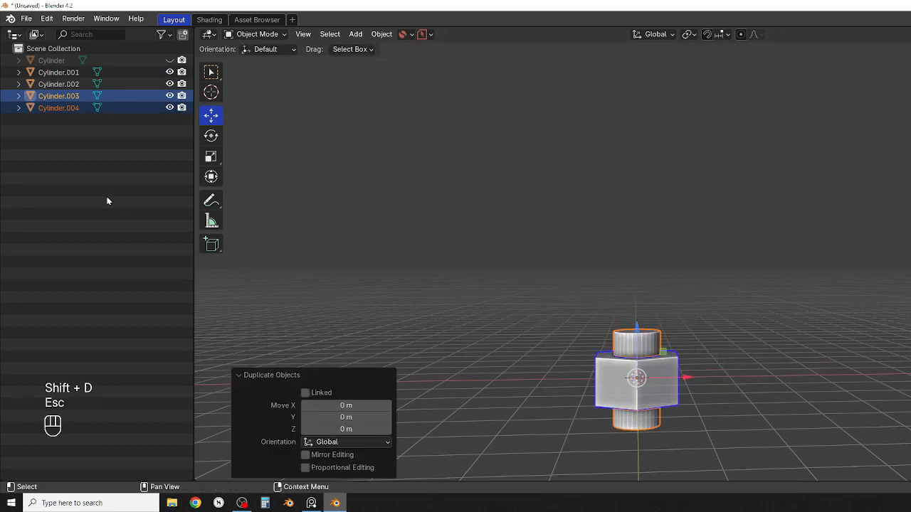
Step: Move the two duplicated cylinders into a new collection named LP
key(m)
click(48, 187)
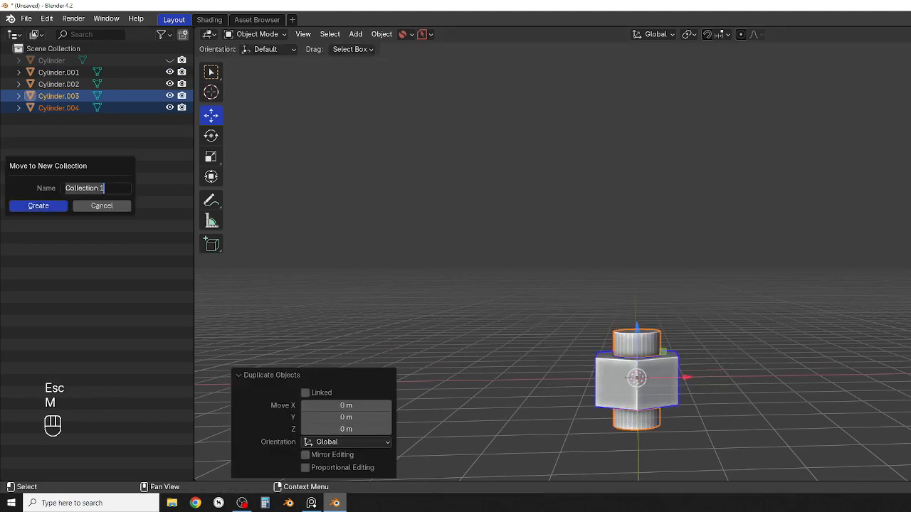
text(Ip)
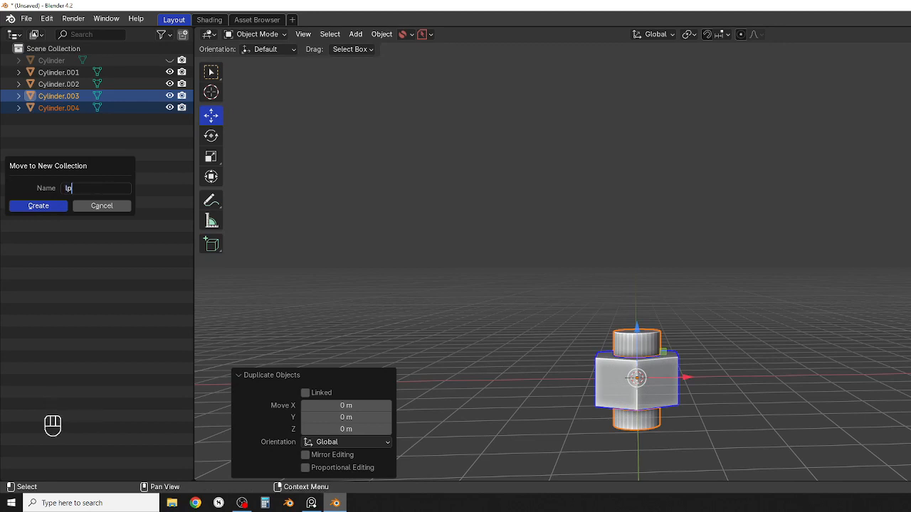
key(BackSpace)
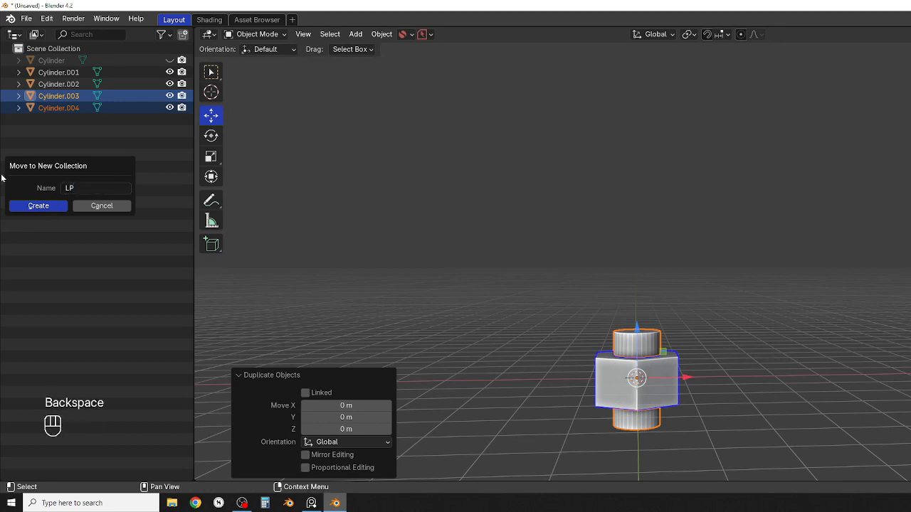
click(38, 206)
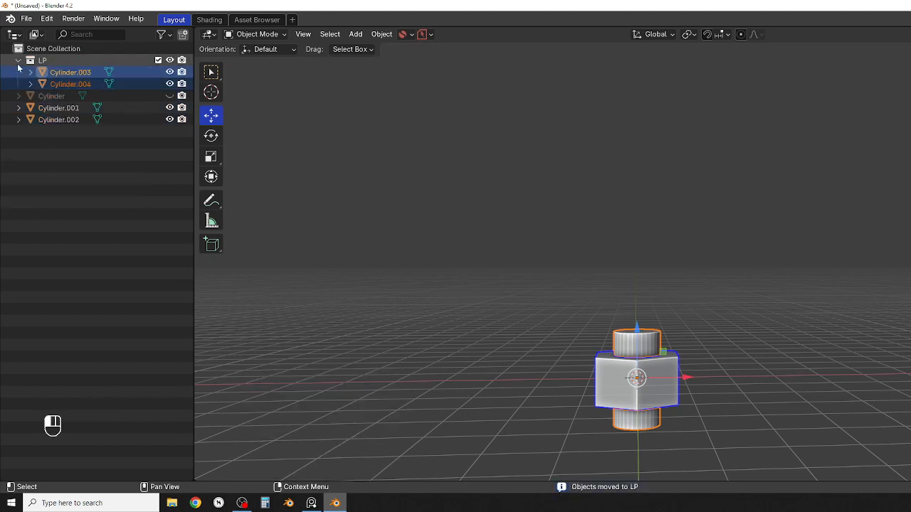
Step: Collapse and hide the LP collection, and hide the original hexagonal cylinder so that only the narrow round cylinder remains in view
click(19, 61)
click(171, 61)
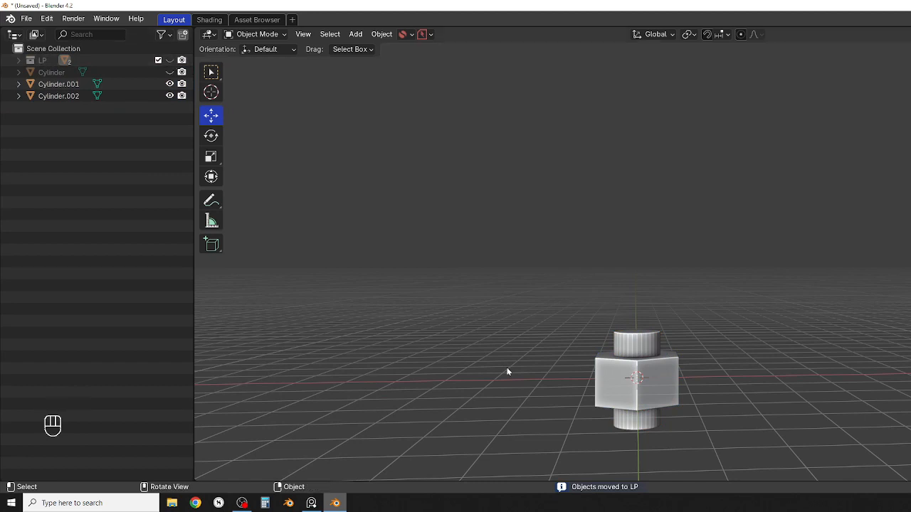
click(69, 85)
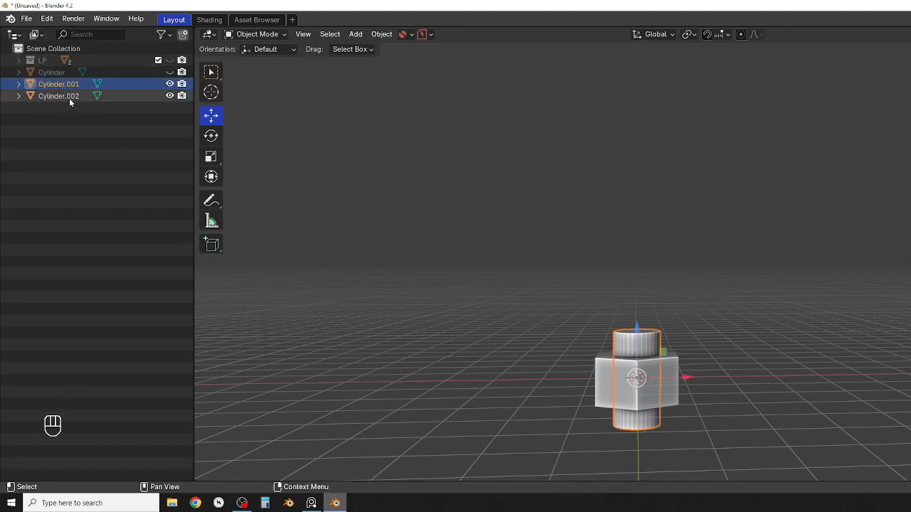
click(69, 97)
shift+middle_drag(794, 387, 606, 385)
shift+click(601, 349)
click(596, 348)
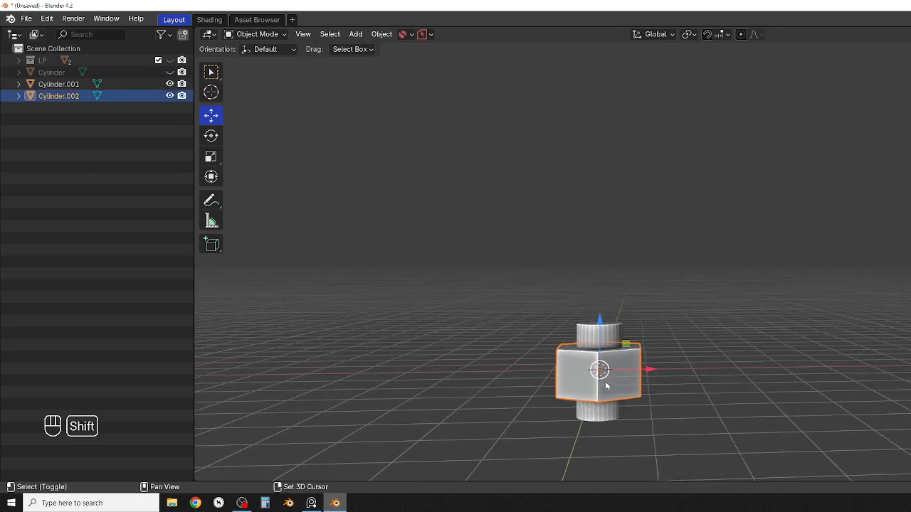
scroll(606, 385, up, 4)
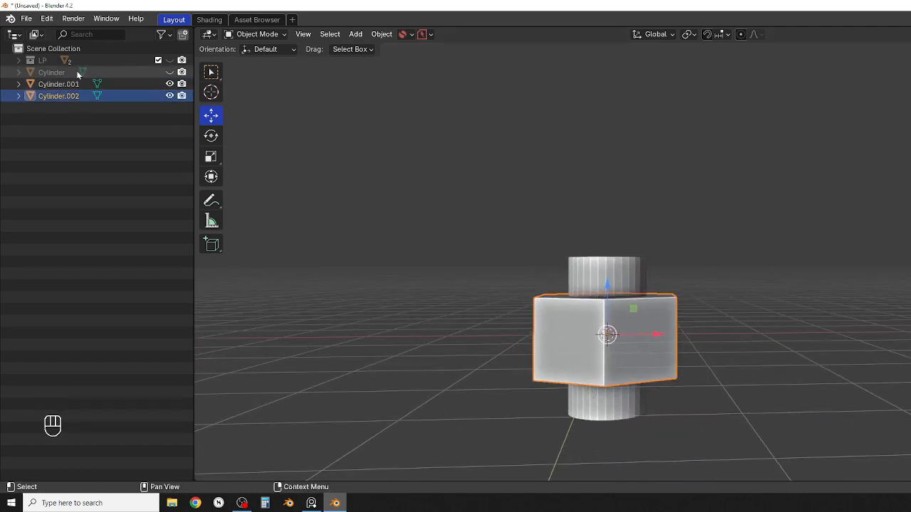
click(169, 96)
Step: Add one horizontal loop cut around the narrow cylinder and slide it close to the upper rim, with a factor of about -0.903
click(617, 323)
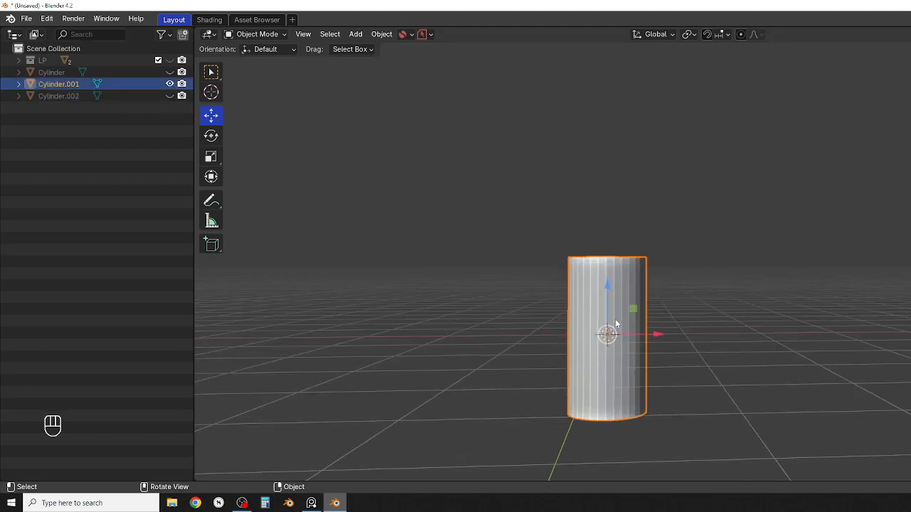
key(Tab)
click(626, 245)
shift+middle_drag(614, 316, 629, 345)
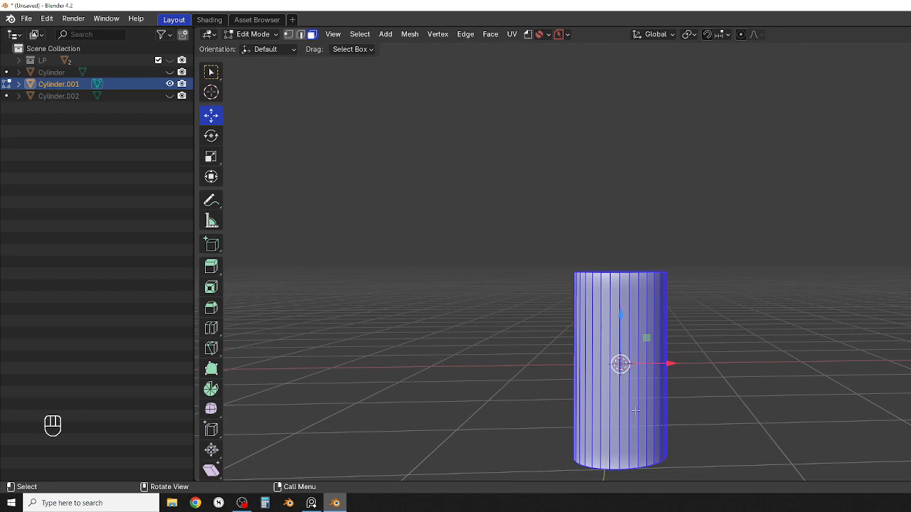
key(ctrl+r)
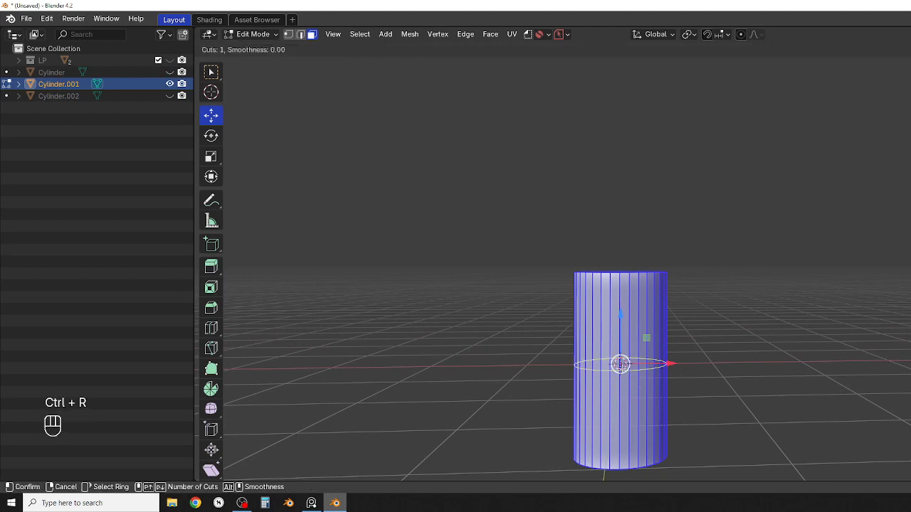
click(622, 370)
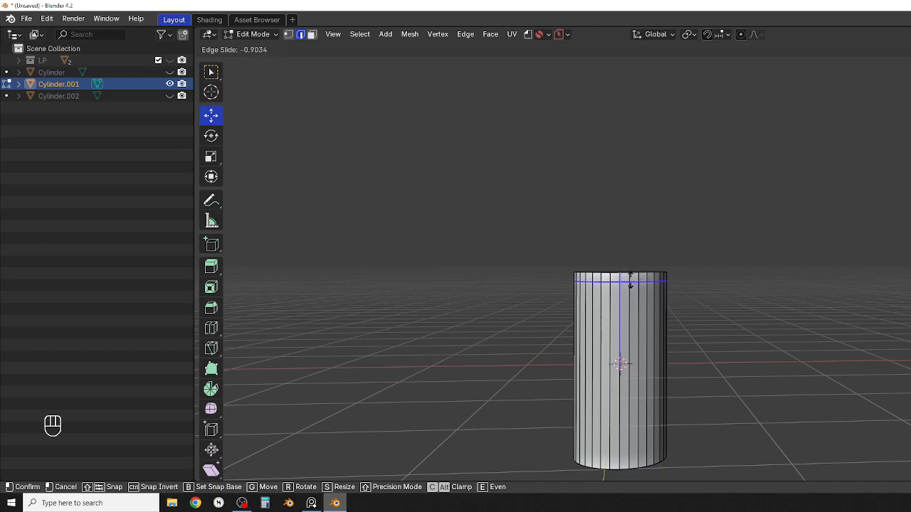
click(630, 283)
shift+middle_drag(619, 391, 596, 382)
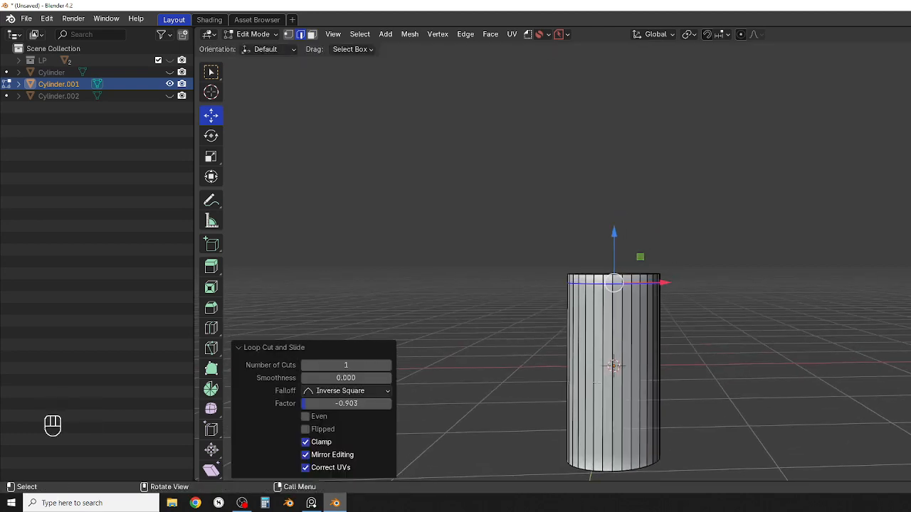
Step: Select the ring of tall side faces below the loop cut and apply the MACHIN3tools Add Thread operation to it
key(Tab)
click(733, 410)
click(608, 348)
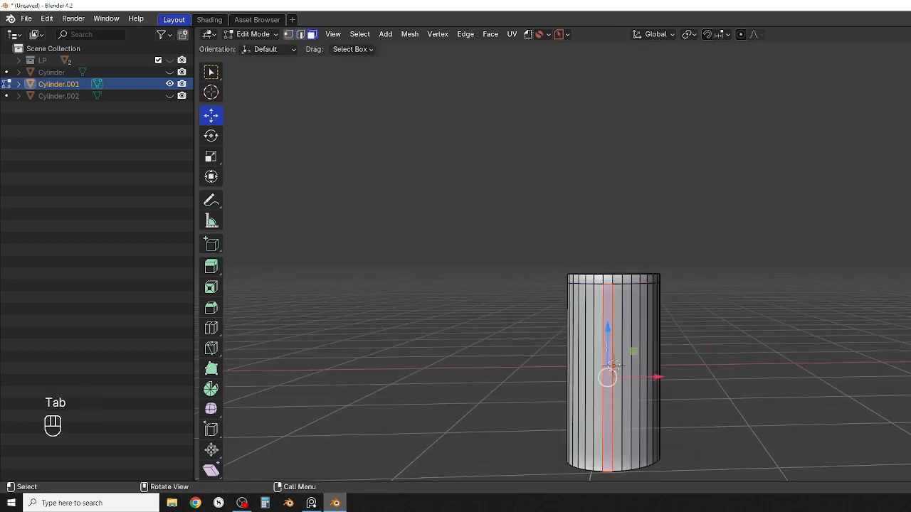
alt+click(608, 348)
scroll(601, 256, down, 2)
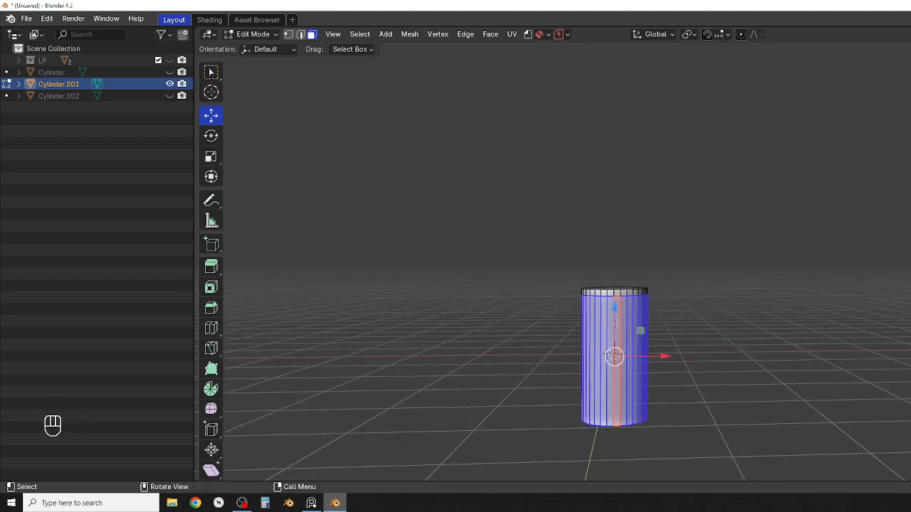
scroll(599, 244, up, 2)
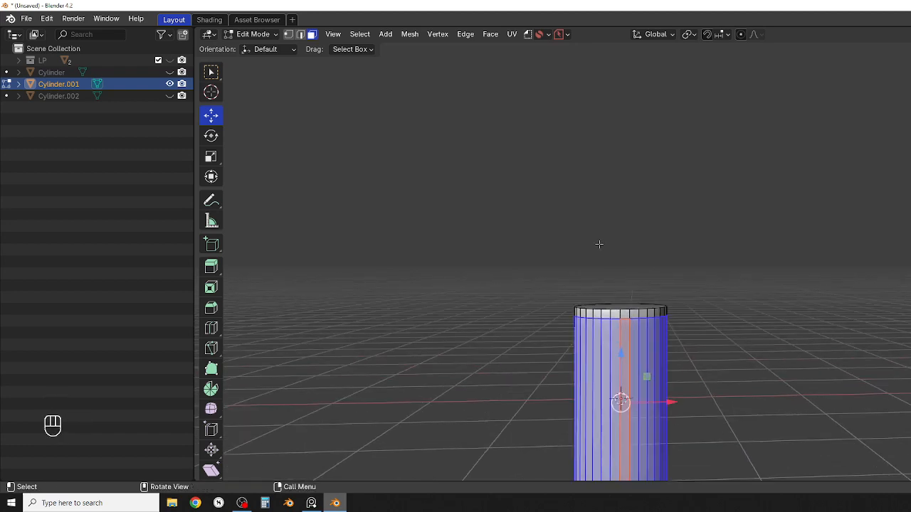
right_click(528, 286)
mouse_move(503, 153)
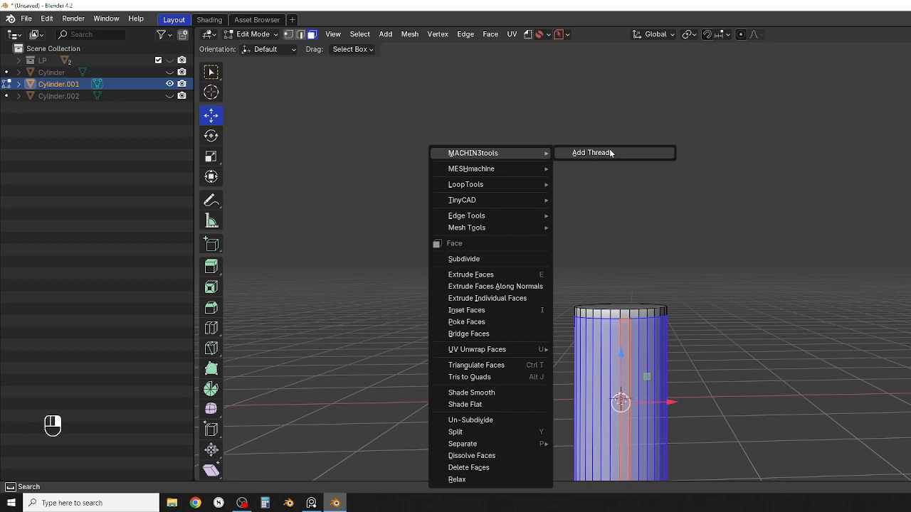
click(610, 152)
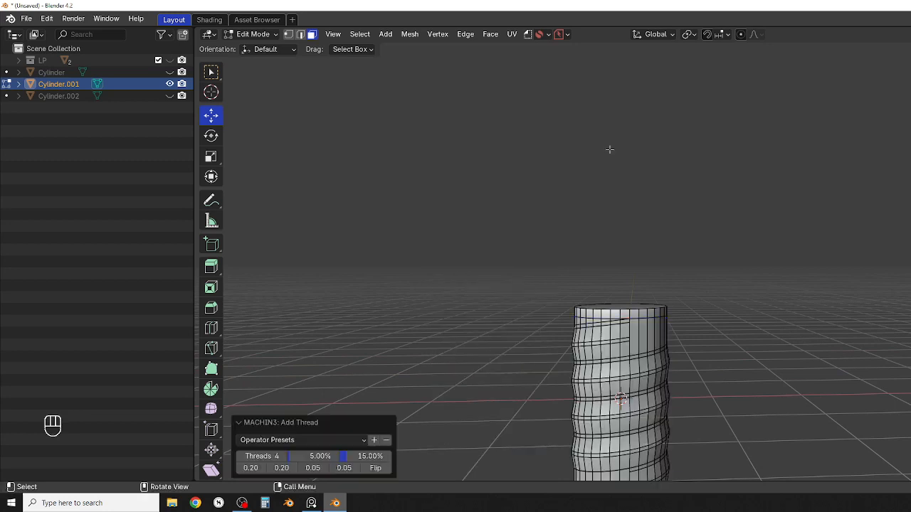
Step: Set the number of threads on the cylinder to 18
shift+middle_drag(736, 274, 753, 161)
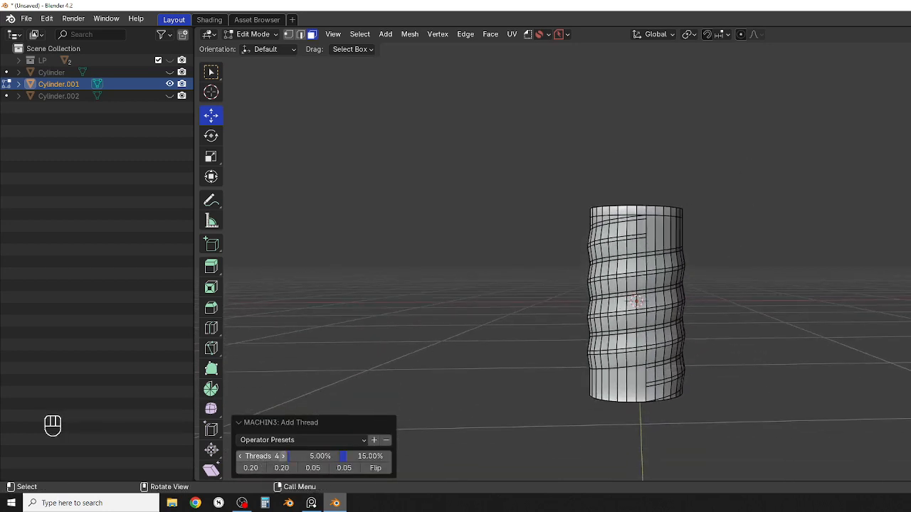
click(285, 456)
click(284, 456)
click(285, 456)
click(285, 456)
click(285, 457)
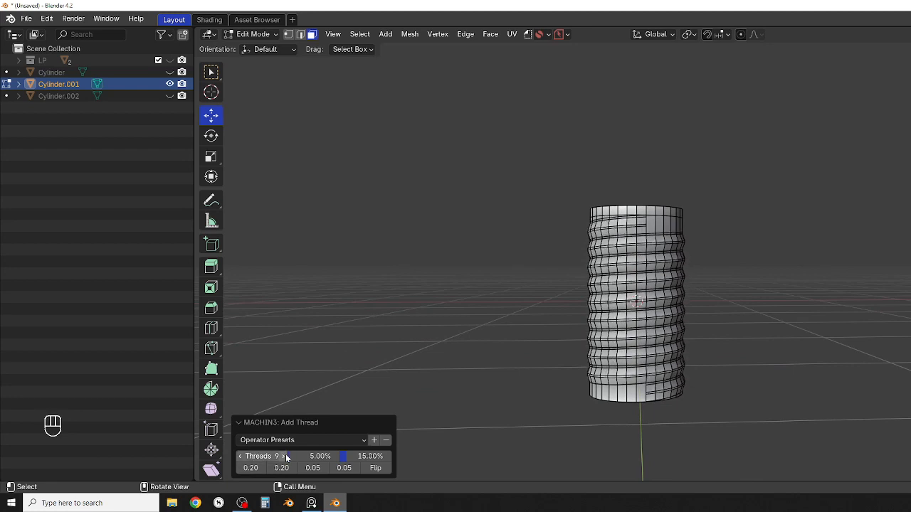
click(285, 456)
click(285, 456)
click(285, 456)
click(286, 457)
click(285, 456)
click(285, 456)
click(285, 457)
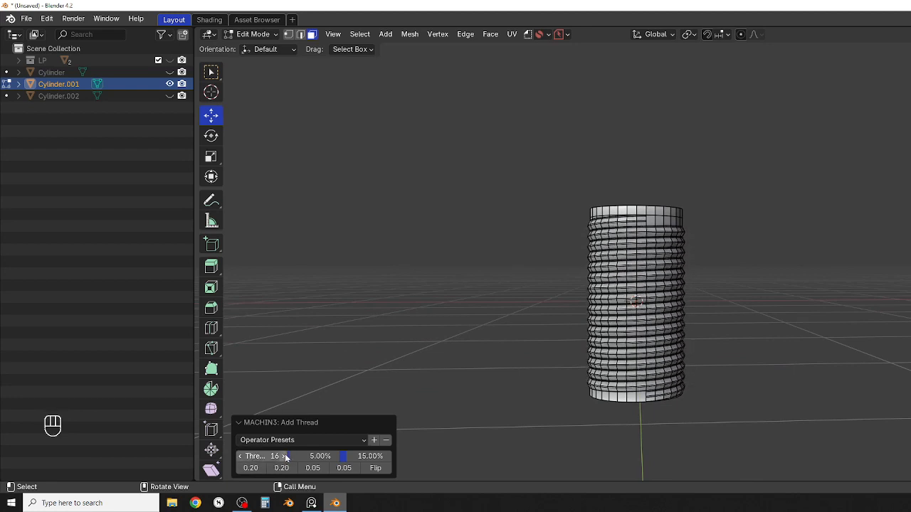
click(285, 457)
click(285, 456)
click(285, 456)
click(284, 456)
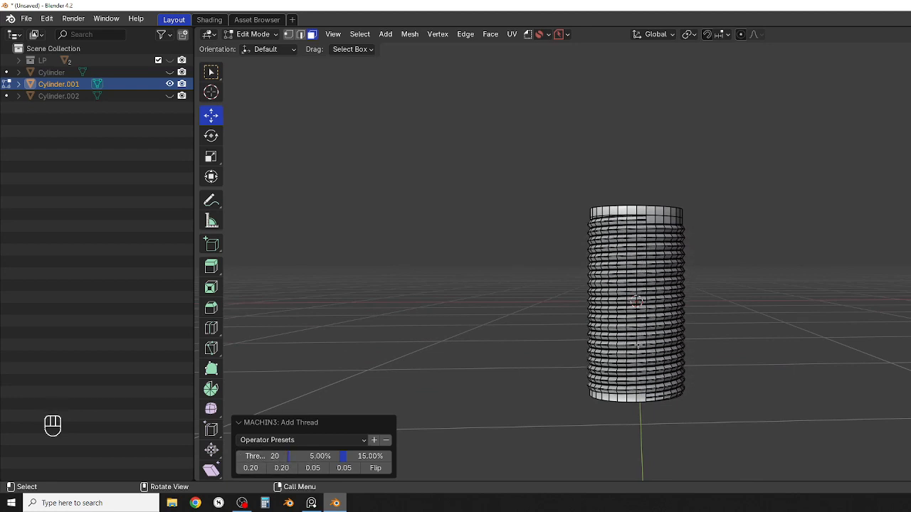
mouse_move(721, 298)
middle_down()
mouse_move(689, 320)
mouse_move(719, 312)
middle_up()
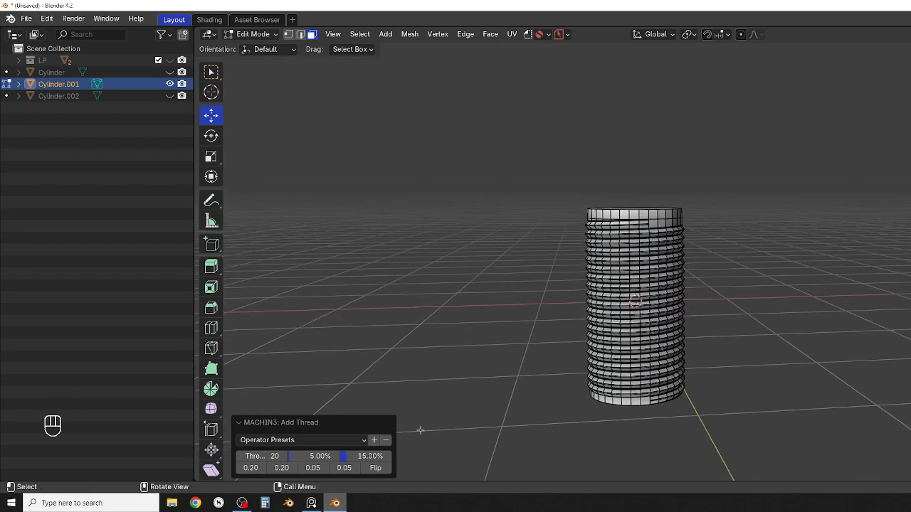
click(240, 456)
click(241, 456)
scroll(488, 377, up, 5)
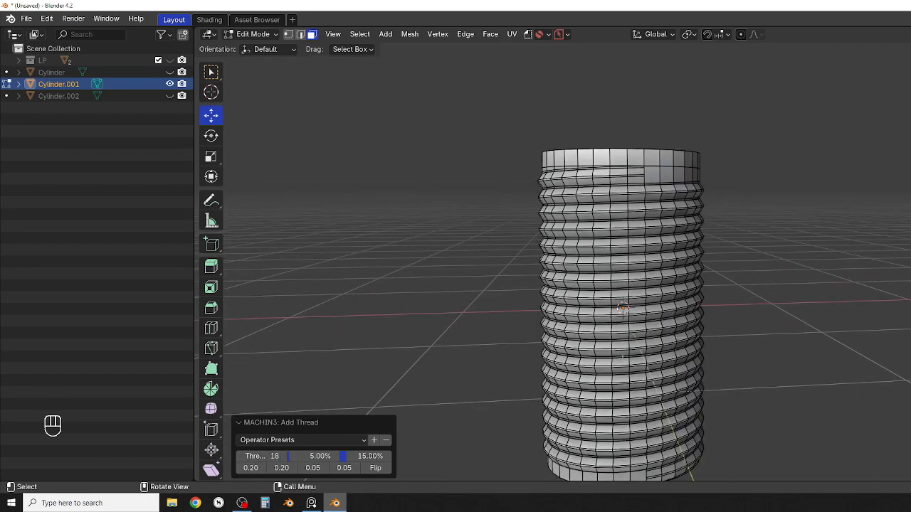
click(241, 456)
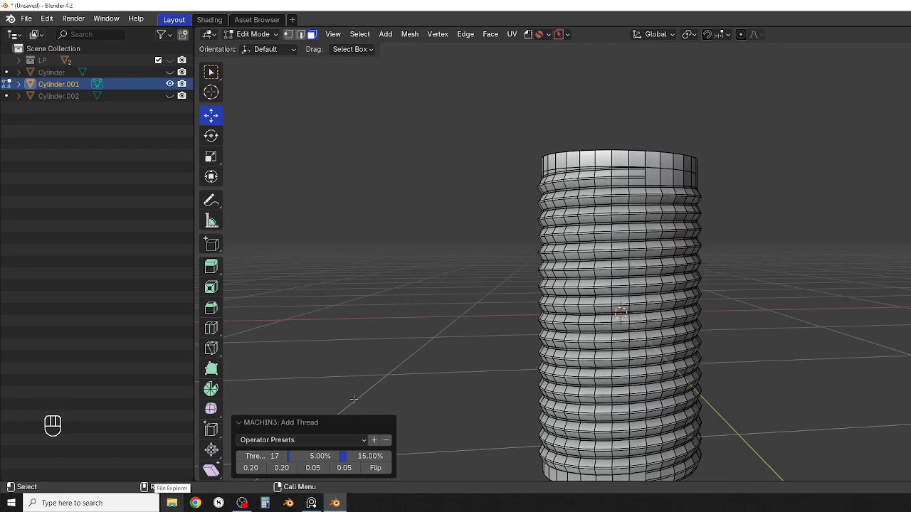
click(283, 457)
scroll(656, 299, down, 2)
middle_drag(659, 298, 635, 399)
scroll(653, 333, up, 1)
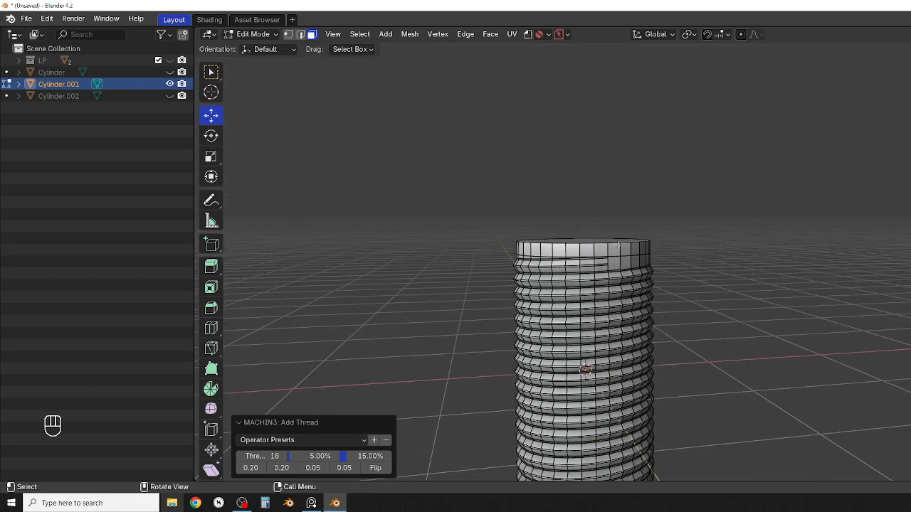
scroll(602, 237, down, 1)
Step: Select the top cap face of the threaded cylinder in face mode and scale it down to about 0.764 to taper the end
key(Tab)
click(595, 168)
scroll(554, 219, up, 2)
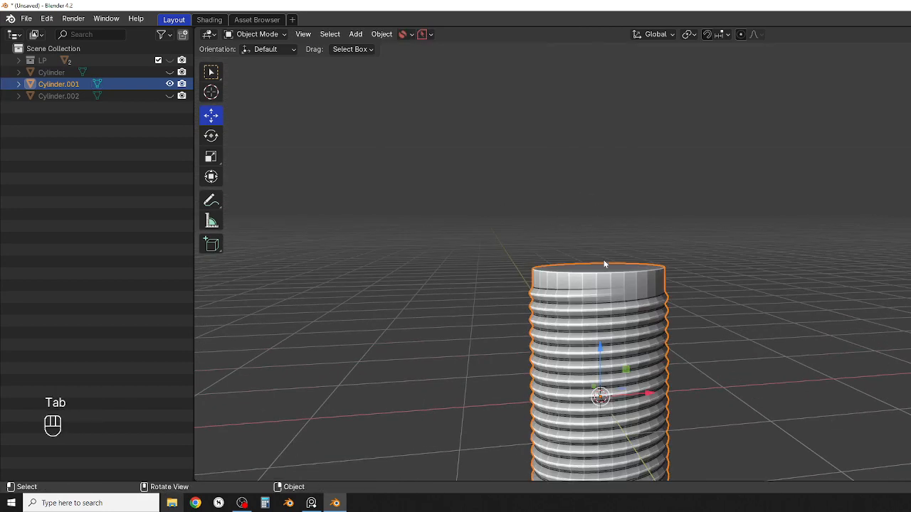
key(Tab)
key(Tab)
key(Tab)
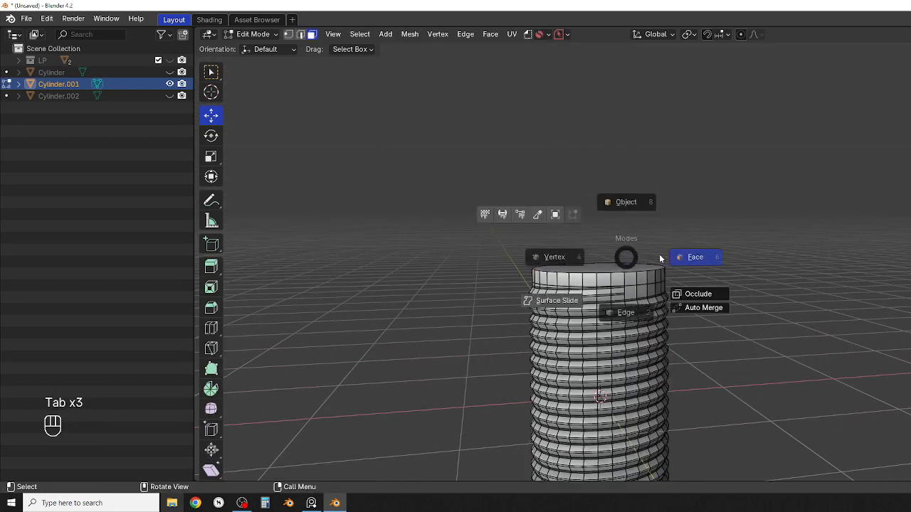
click(699, 262)
click(607, 268)
middle_drag(626, 261, 627, 249)
shift+middle_drag(626, 249, 609, 295)
key(s)
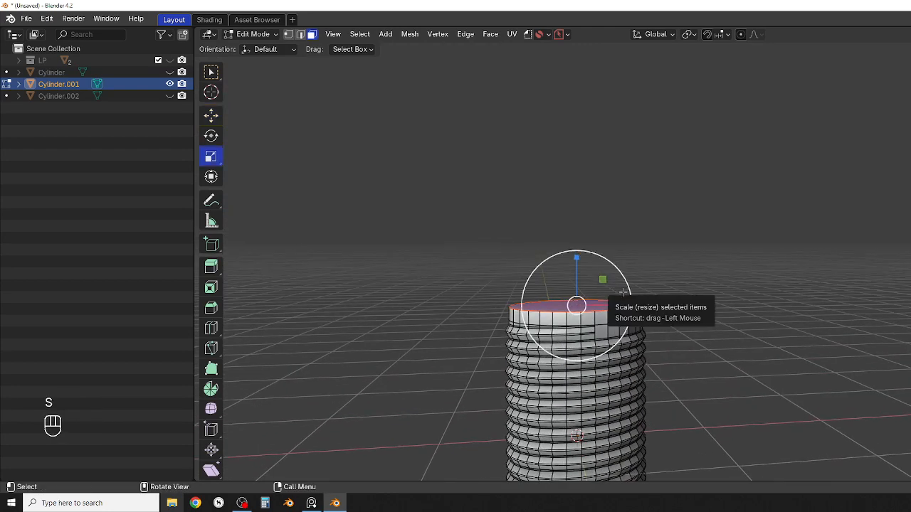
key(s)
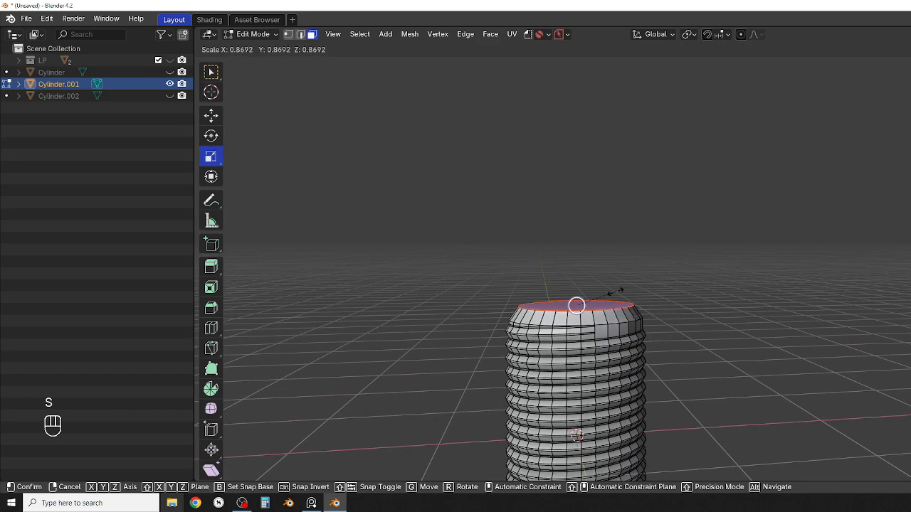
click(610, 293)
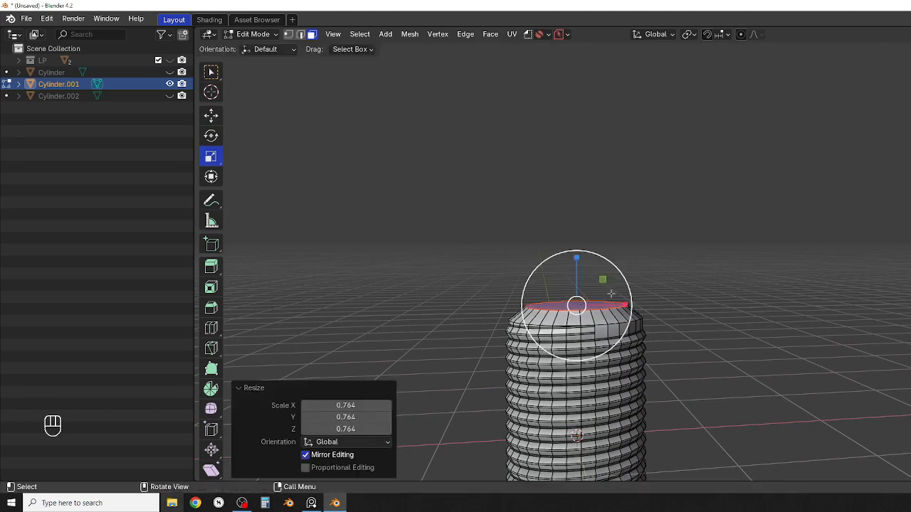
Step: Lower the top cap face by about 0.032 m along the Z axis
middle_drag(610, 294, 619, 319)
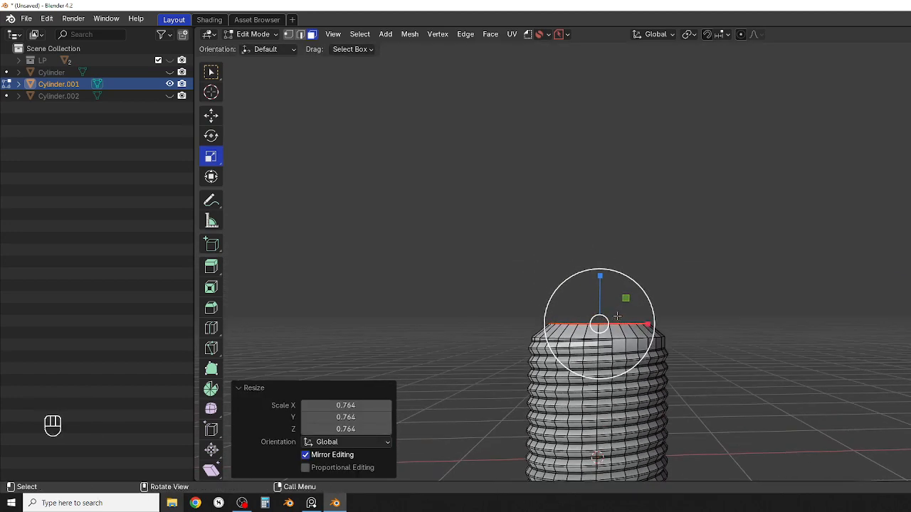
key(g)
drag(601, 276, 600, 283)
Step: Scale the top cap face up by a factor of about 1.062 and return to Object Mode
mouse_move(600, 283)
middle_down()
mouse_move(610, 321)
mouse_move(612, 289)
middle_up()
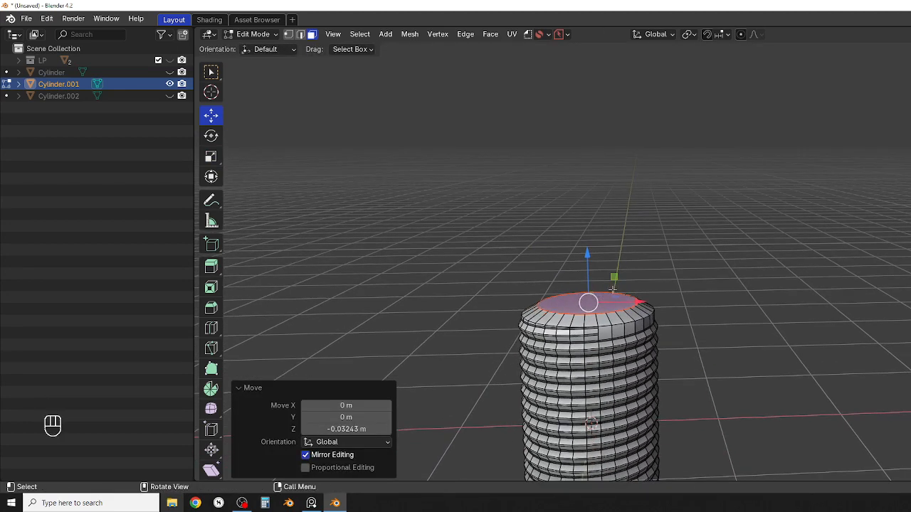
key(s)
click(613, 288)
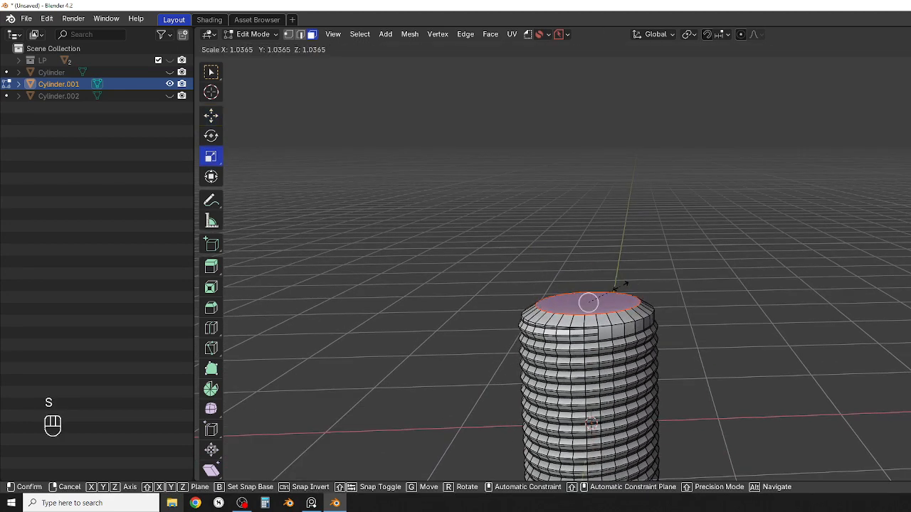
click(619, 286)
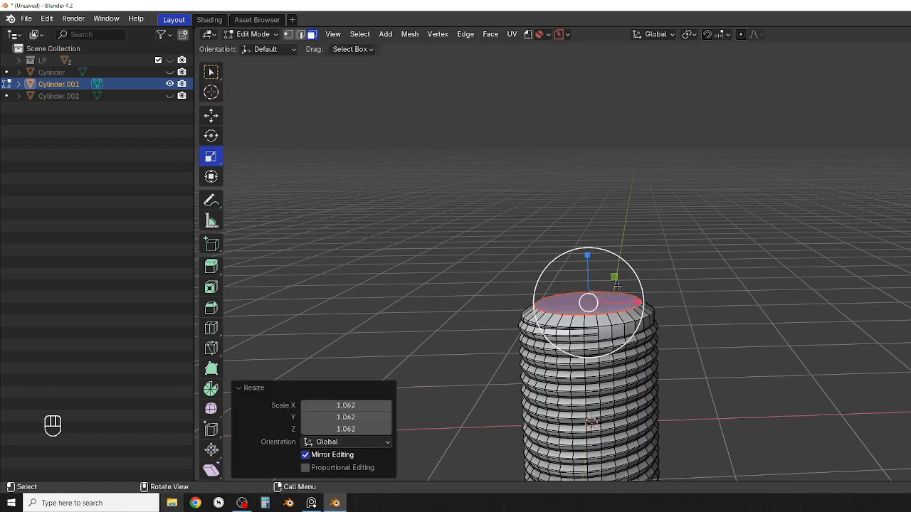
key(Tab)
click(621, 205)
scroll(614, 292, down, 2)
shift+middle_drag(610, 360, 493, 468)
scroll(612, 329, down, 1)
scroll(609, 331, up, 1)
key(w)
Step: Switch to the SHIP Ref reference board and examine its photos of ship engine-room machinery and the gauge panel
click(312, 502)
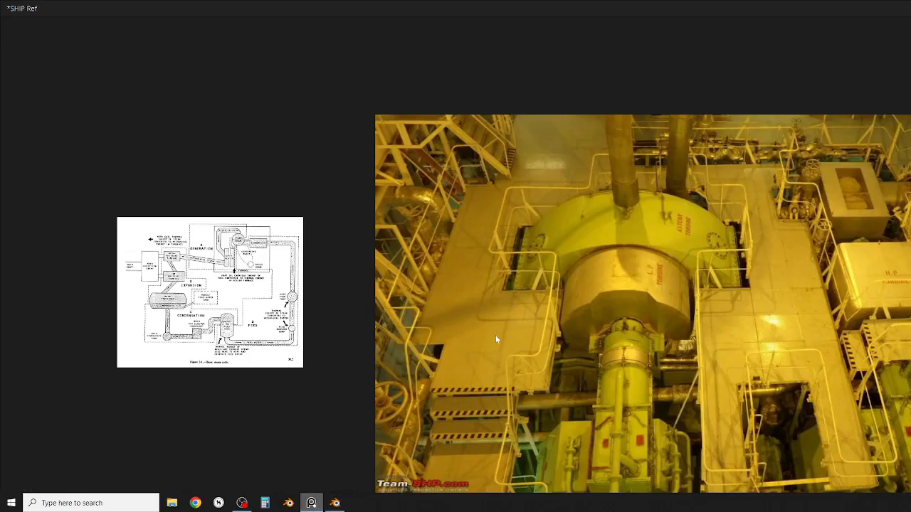
scroll(496, 336, down, 2)
middle_drag(495, 353, 683, 269)
scroll(404, 364, down, 3)
middle_drag(364, 421, 656, 244)
scroll(260, 307, up, 3)
scroll(428, 289, up, 6)
scroll(445, 291, up, 3)
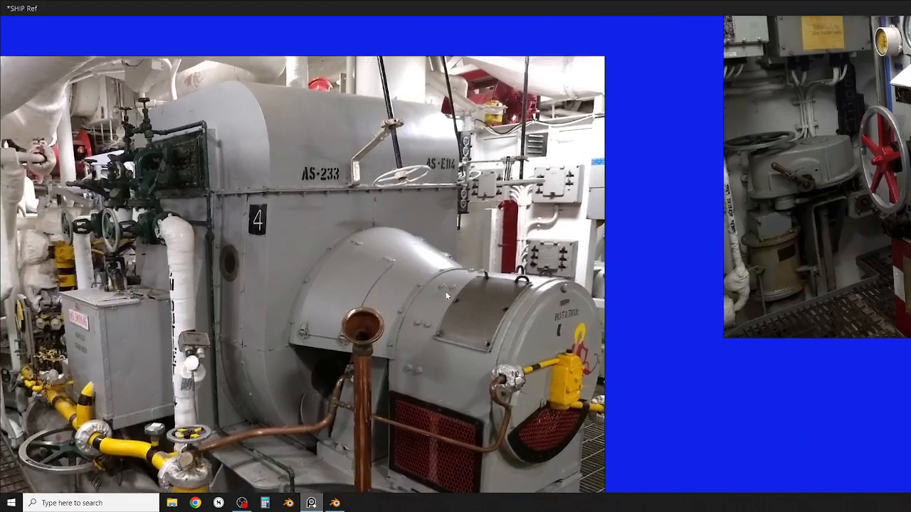
scroll(315, 325, up, 2)
middle_drag(587, 306, 543, 336)
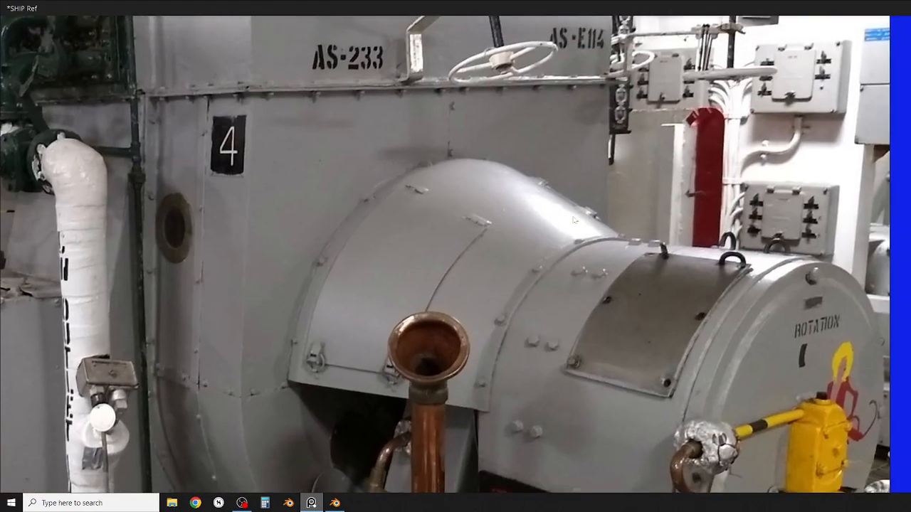
scroll(560, 235, down, 4)
middle_drag(727, 243, 462, 328)
middle_drag(805, 253, 632, 374)
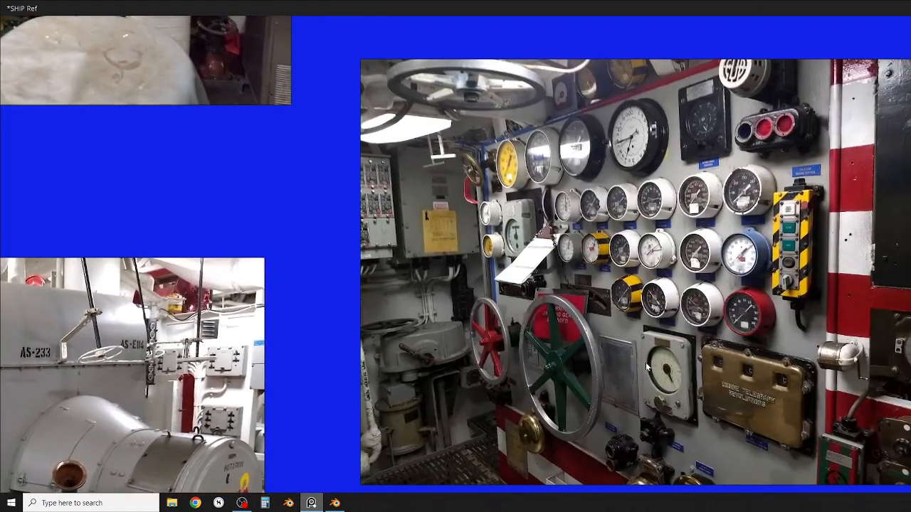
Step: Examine the reference photos of the gauge panel and the bolted flange, zooming in on the nuts and threaded bolt ends
scroll(459, 377, up, 4)
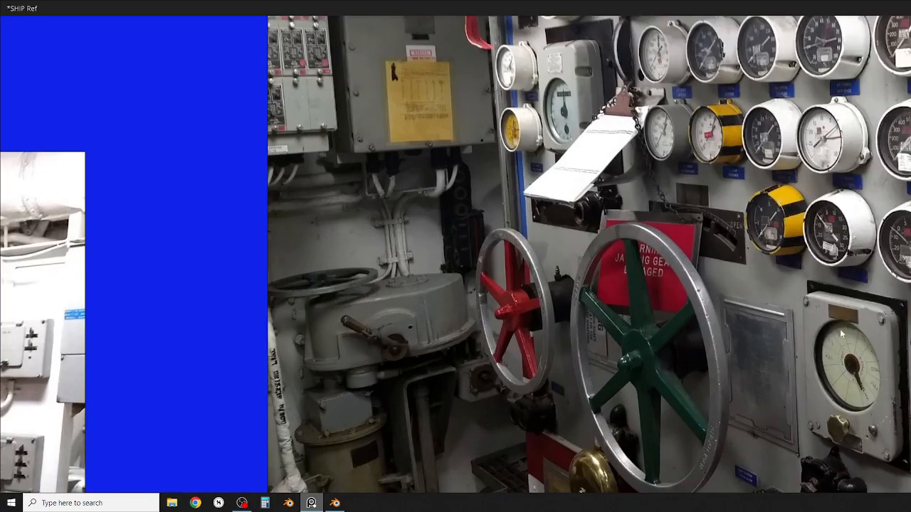
scroll(845, 315, down, 5)
middle_drag(849, 300, 352, 472)
middle_drag(784, 286, 740, 338)
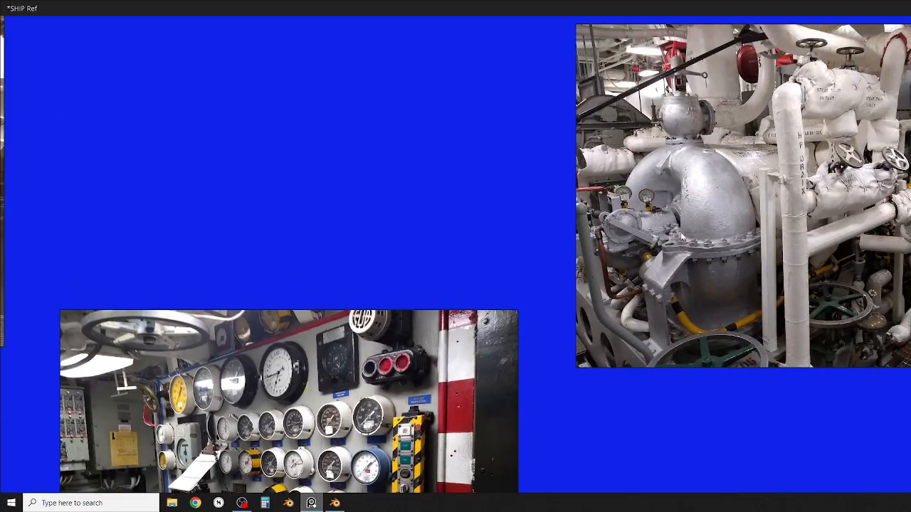
scroll(804, 258, up, 6)
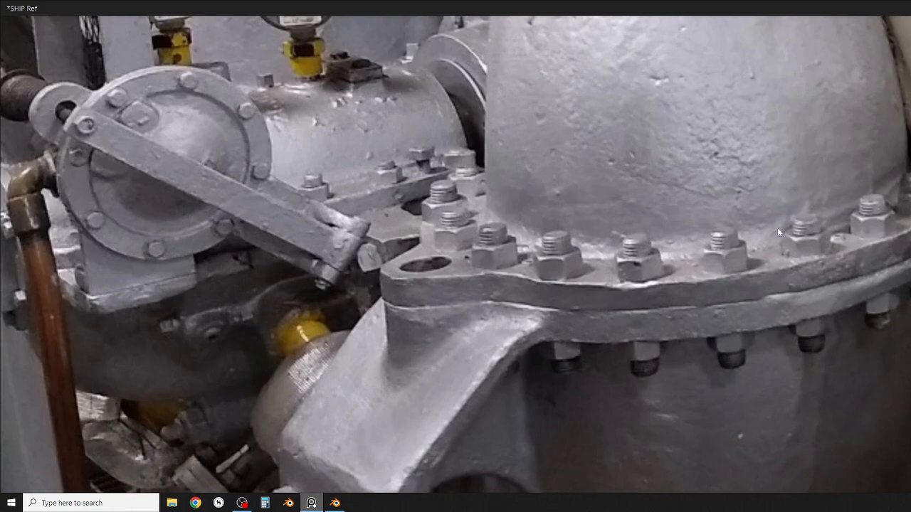
scroll(777, 235, down, 6)
scroll(865, 369, down, 4)
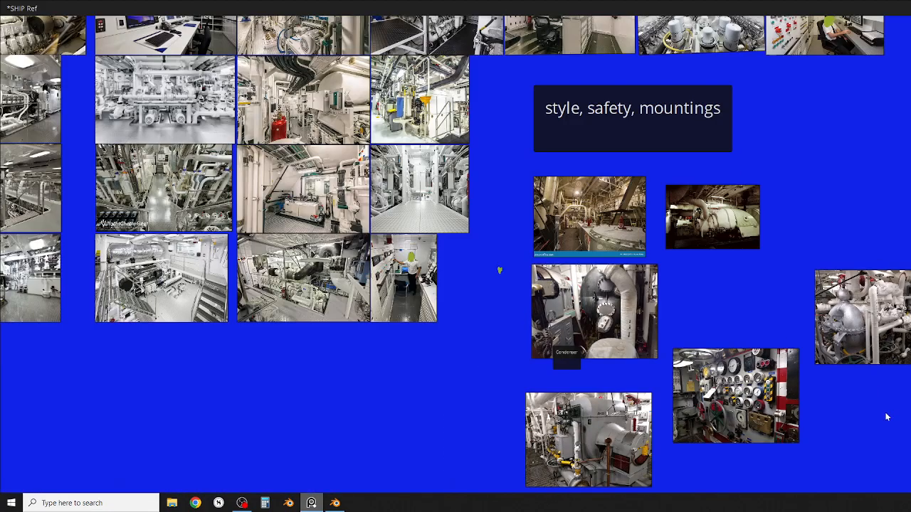
middle_drag(886, 414, 809, 350)
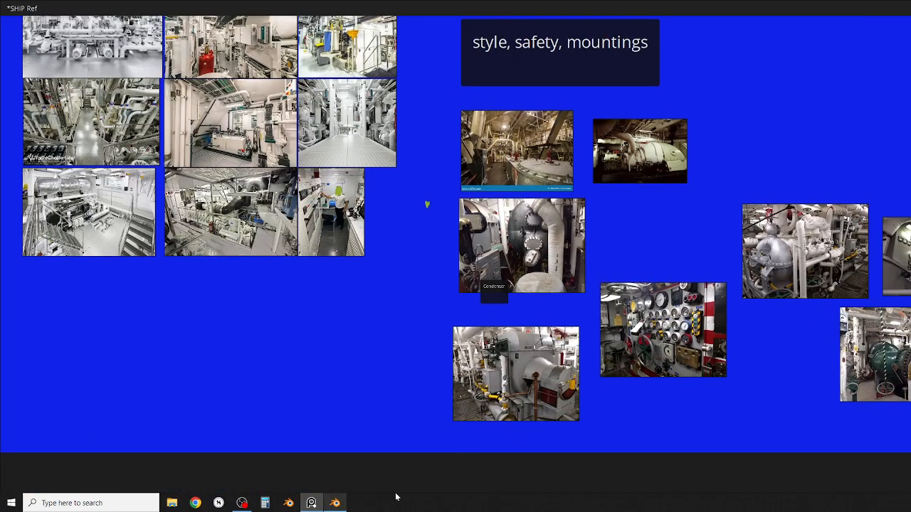
Step: Switch back to Blender and apply Shade Auto Smooth with a 30° angle to the threaded cylinder
click(335, 502)
scroll(627, 264, up, 4)
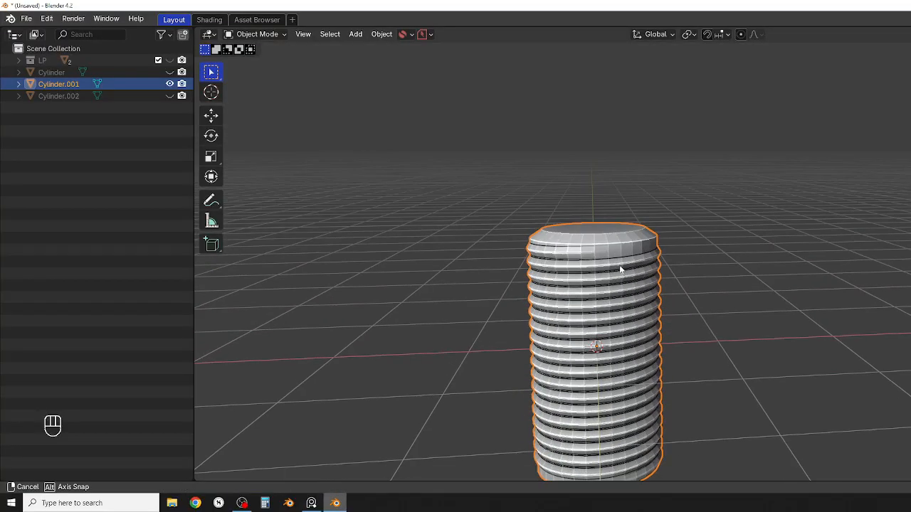
shift+middle_drag(621, 270, 626, 450)
right_click(594, 301)
click(569, 264)
middle_drag(617, 397, 564, 391)
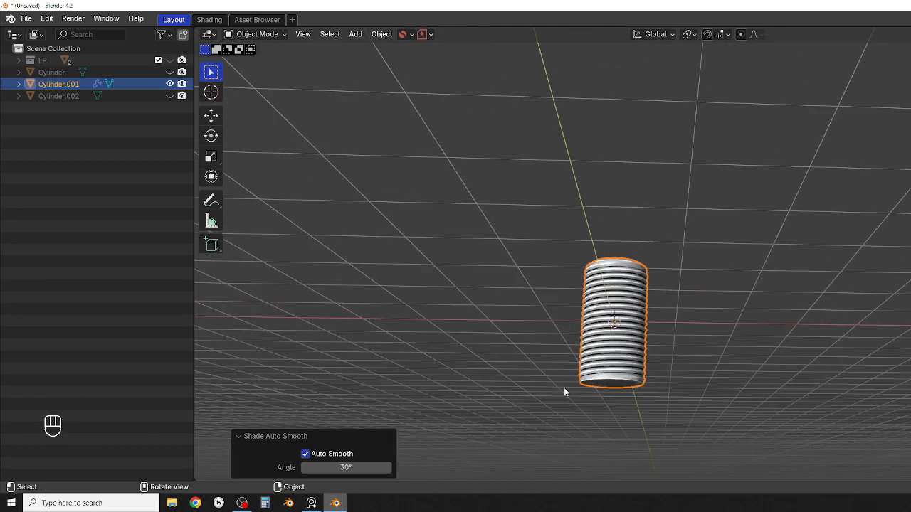
Step: Hide the threaded cylinder, then show and select the hexagonal prism Cylinder.002
click(133, 95)
click(170, 84)
click(170, 95)
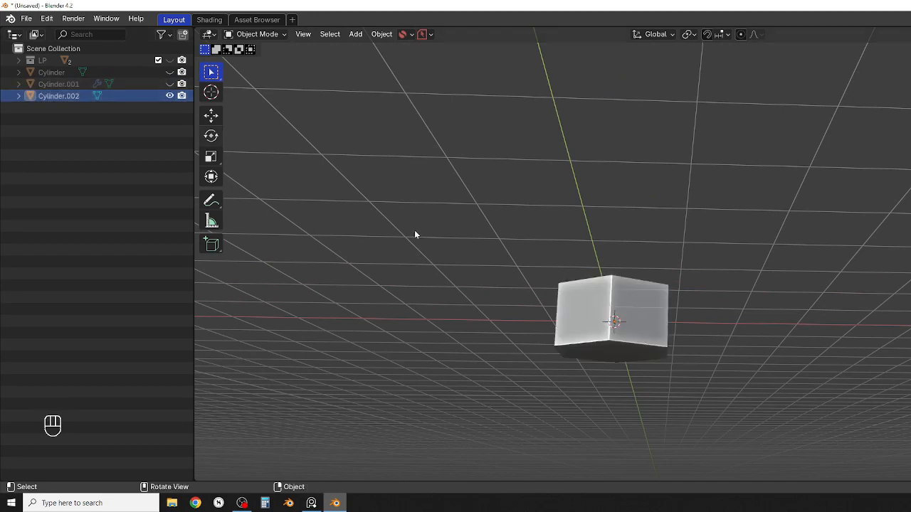
click(574, 304)
middle_drag(574, 304, 644, 285)
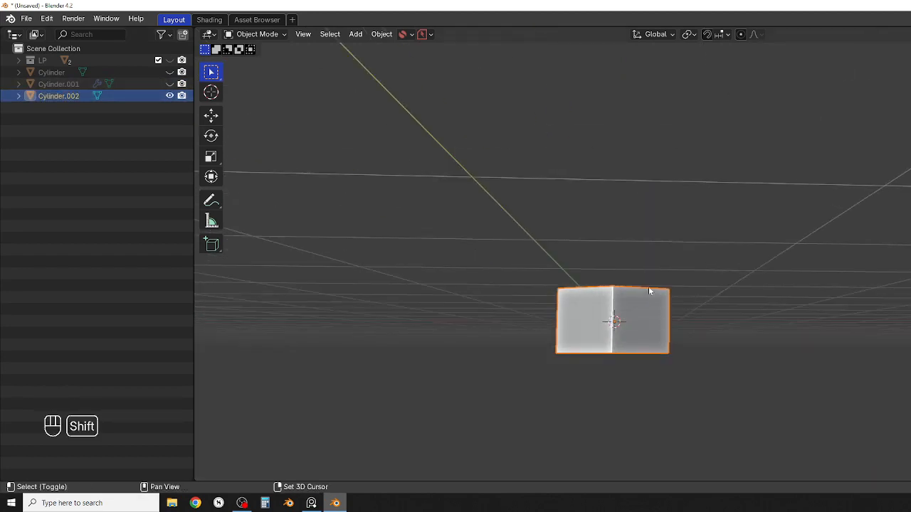
Step: Duplicate the hexagonal prism in place, hide the copy and select the original prism again
key(shift+d)
key(Escape)
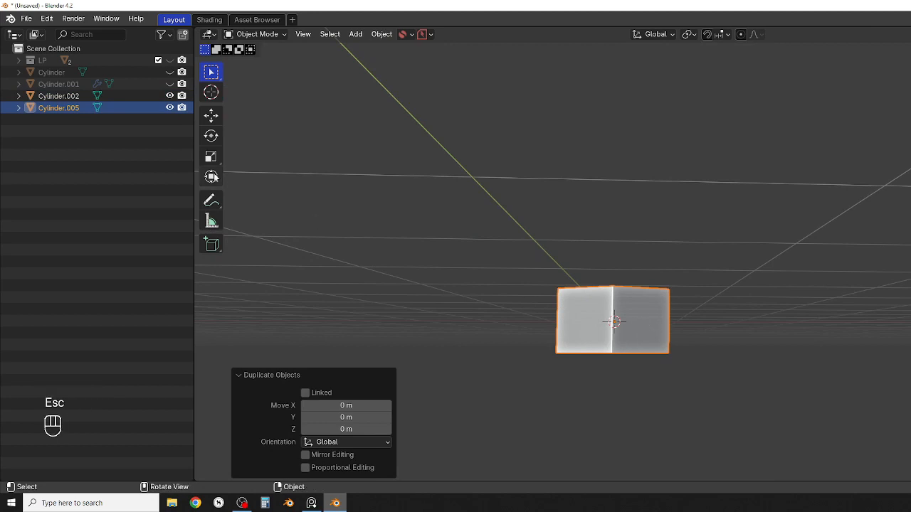
click(170, 107)
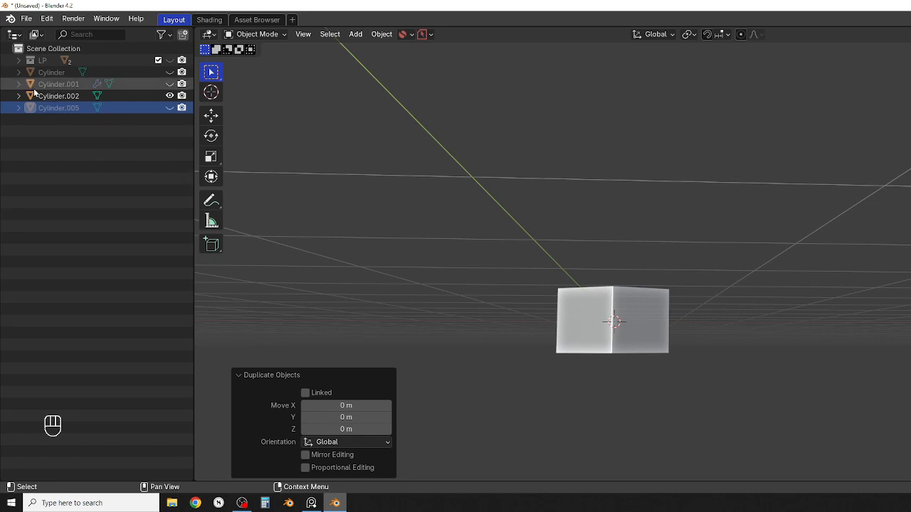
click(148, 96)
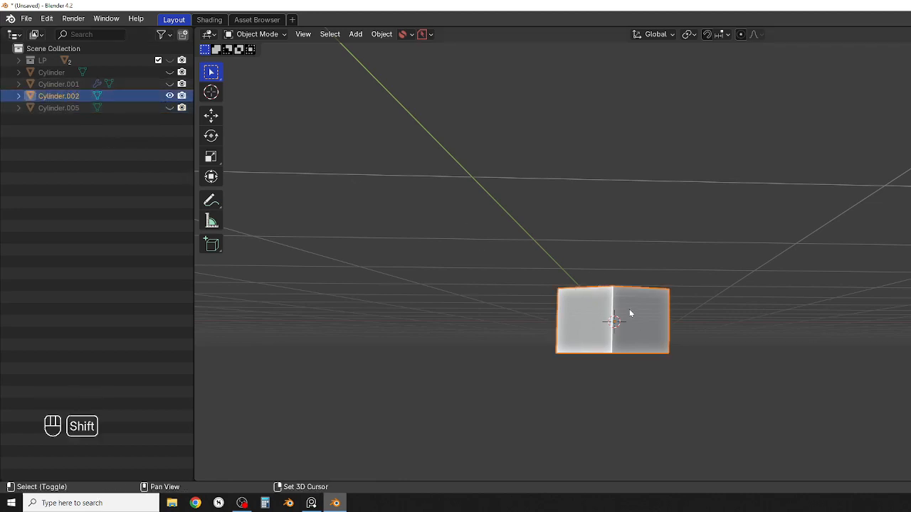
Step: Unhide the plain round cylinder that surrounds the hexagonal prism
key(KP_1)
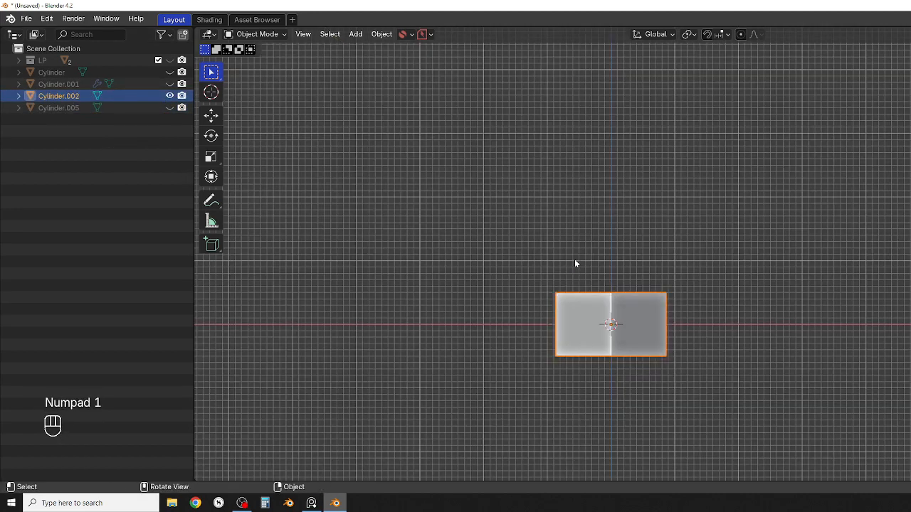
middle_drag(561, 228, 578, 241)
scroll(586, 291, up, 1)
shift+middle_drag(586, 280, 579, 336)
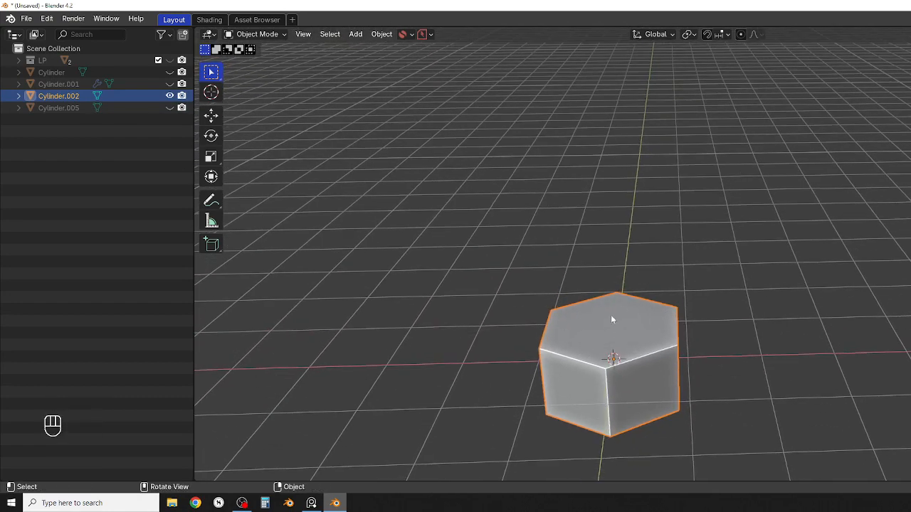
middle_drag(667, 347, 619, 343)
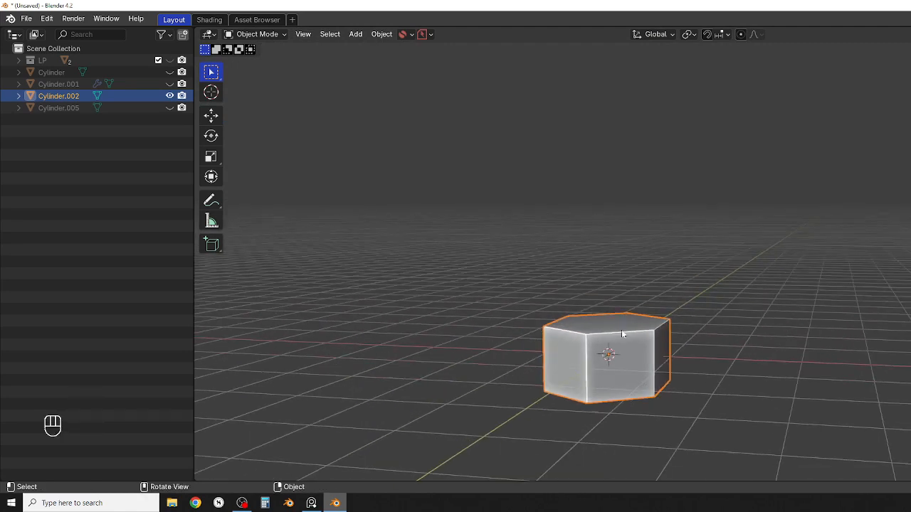
click(169, 72)
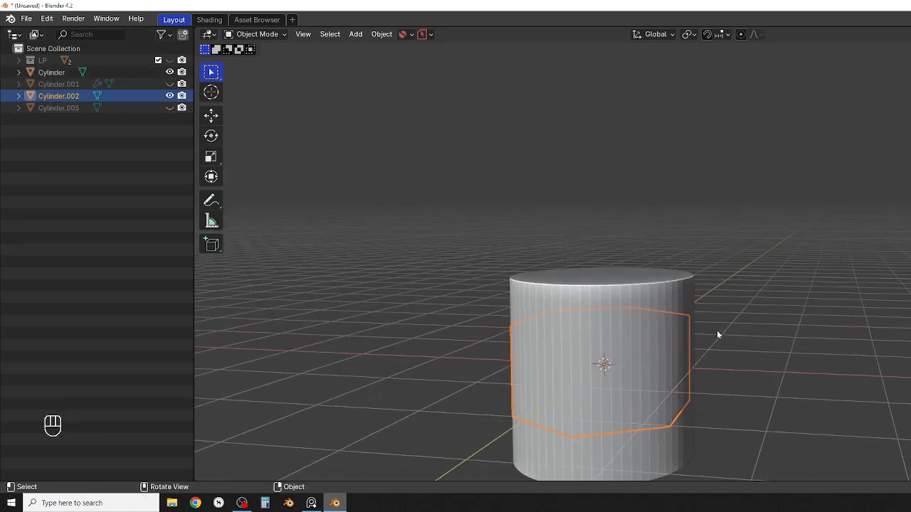
Step: Add two evenly spaced horizontal loop cuts around the round cylinder's side and return to Object Mode
click(632, 316)
key(Tab)
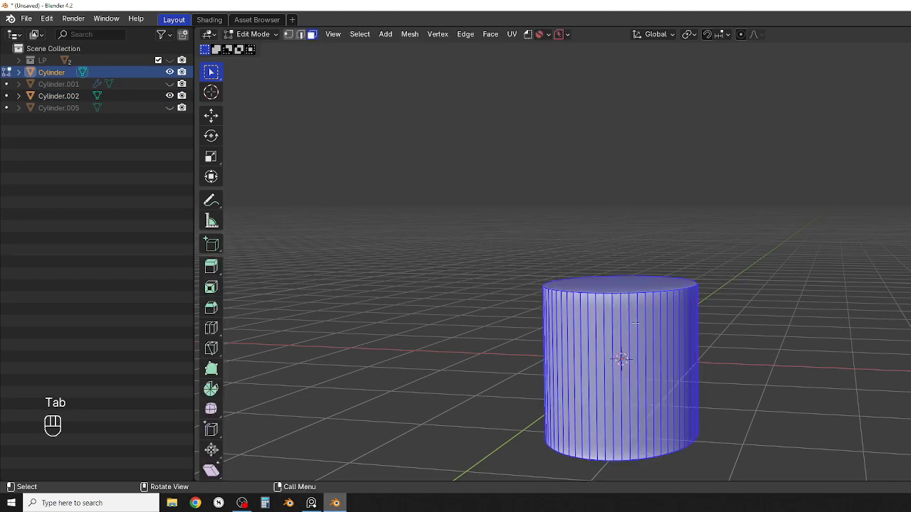
key(ctrl+r)
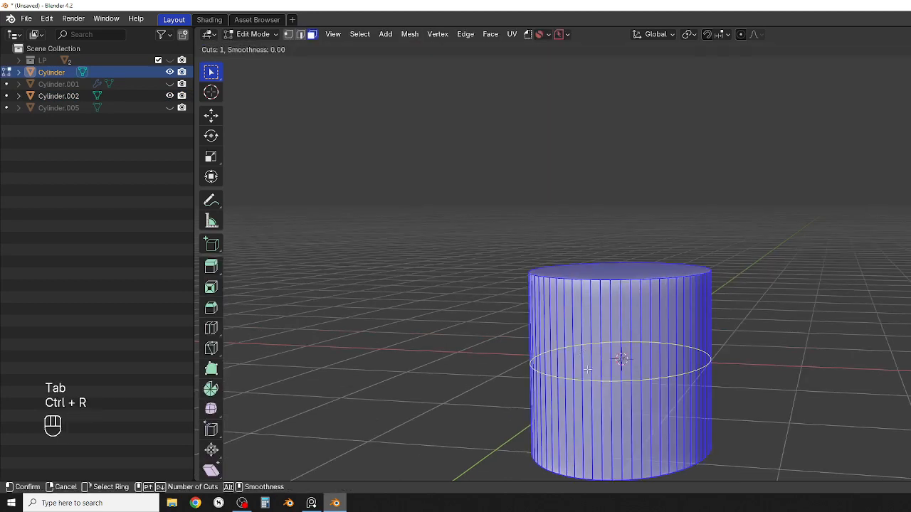
scroll(588, 369, up, 2)
scroll(588, 369, down, 1)
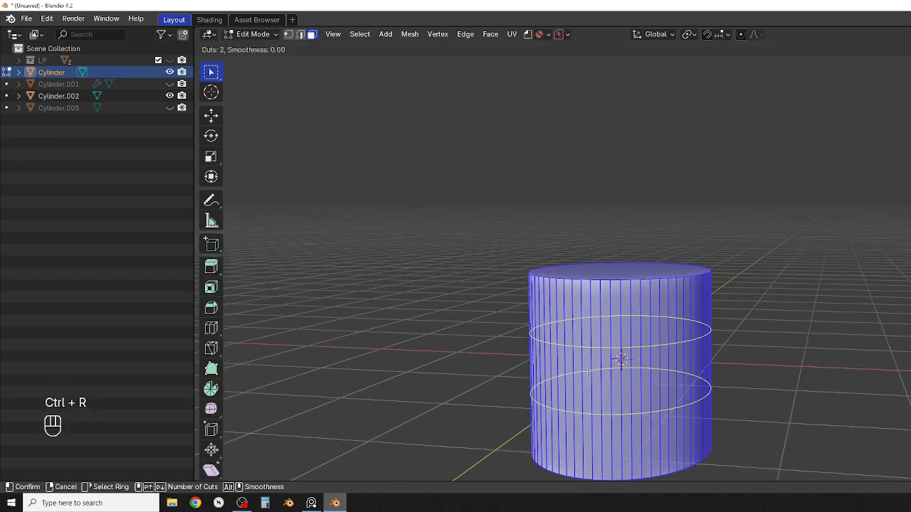
click(588, 369)
right_click(588, 369)
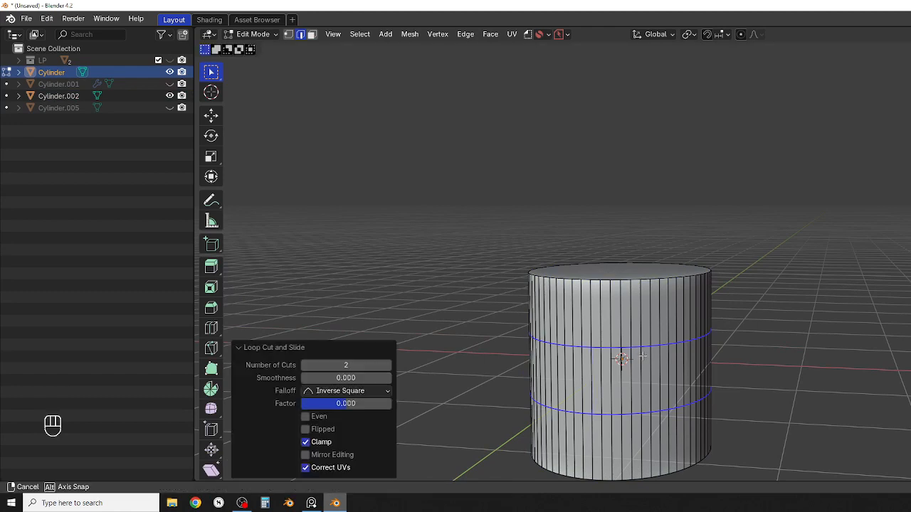
key(Tab)
click(650, 263)
middle_drag(643, 282, 639, 266)
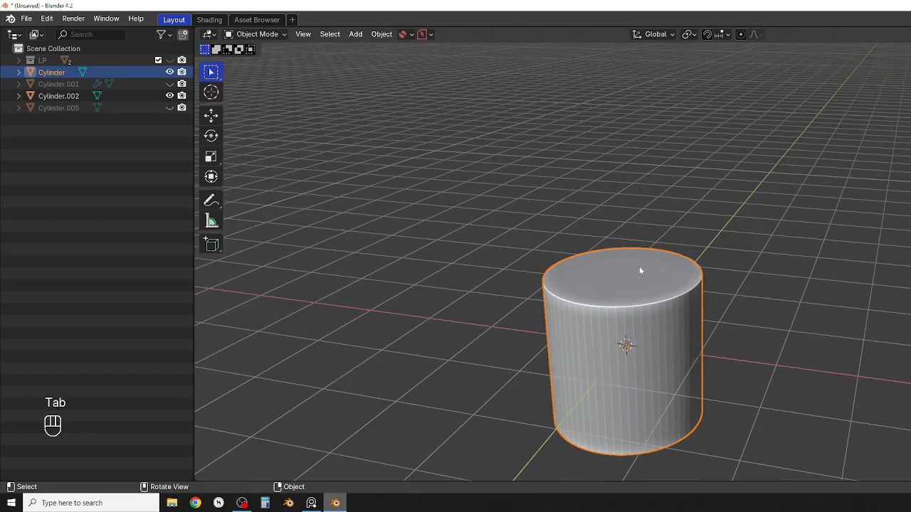
Step: Select the round cylinder's top and bottom cap faces in Edit Mode and scale them together to about 0.679
key(Tab)
click(719, 279)
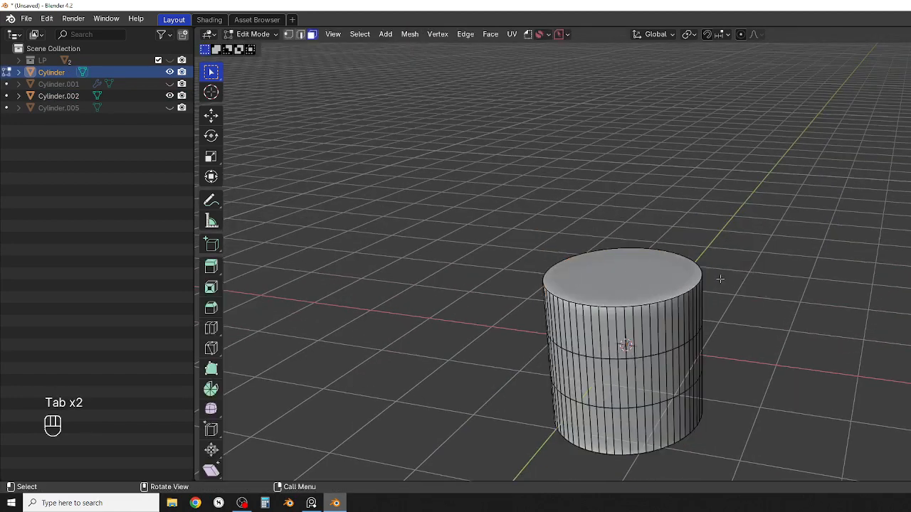
click(618, 267)
middle_drag(649, 357, 644, 281)
shift+click(624, 433)
shift+middle_drag(633, 356, 631, 317)
middle_drag(631, 318, 633, 349)
shift+middle_drag(633, 314, 645, 342)
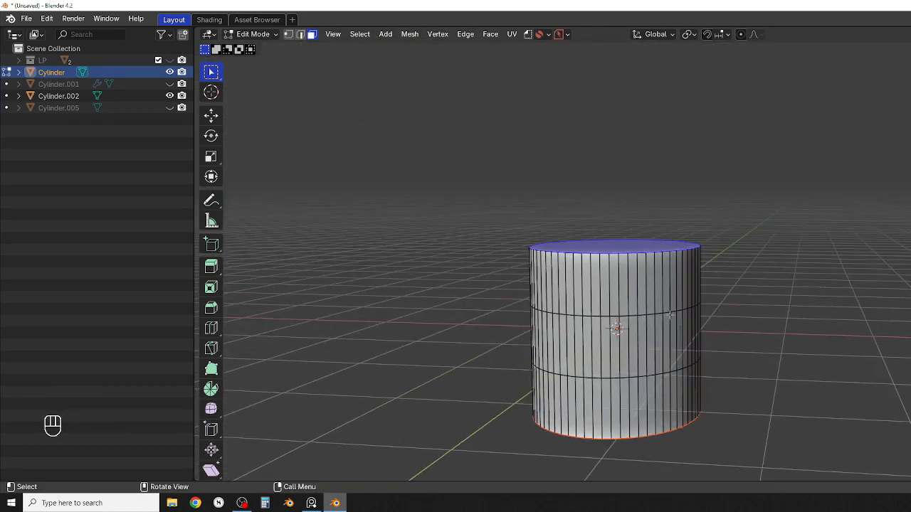
key(s)
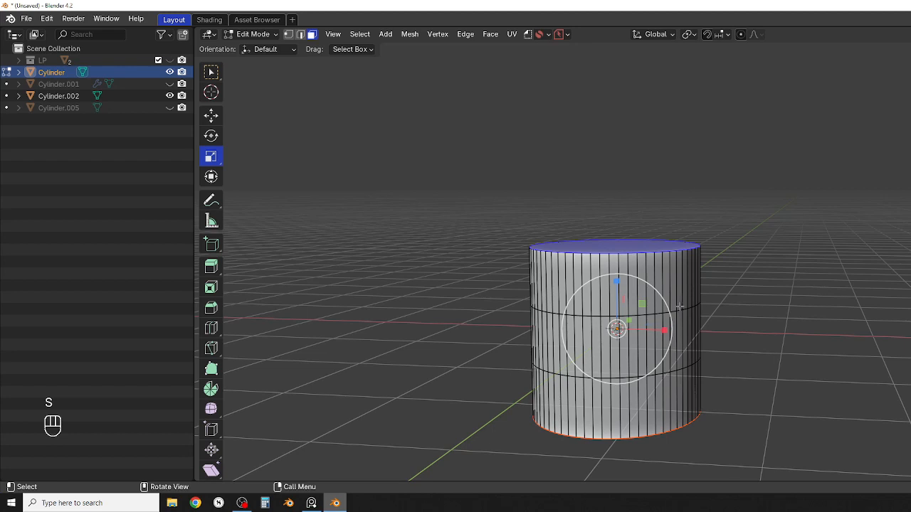
drag(663, 306, 642, 306)
scroll(642, 305, up, 4)
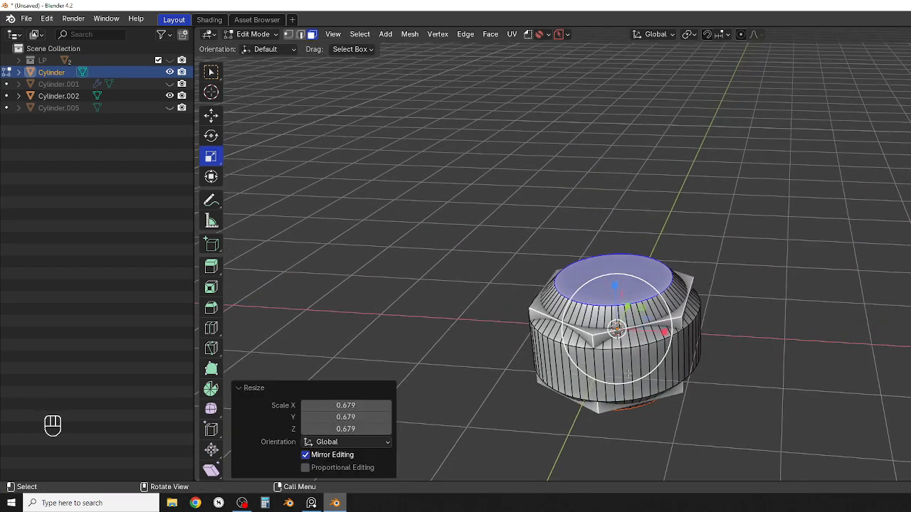
scroll(597, 390, up, 3)
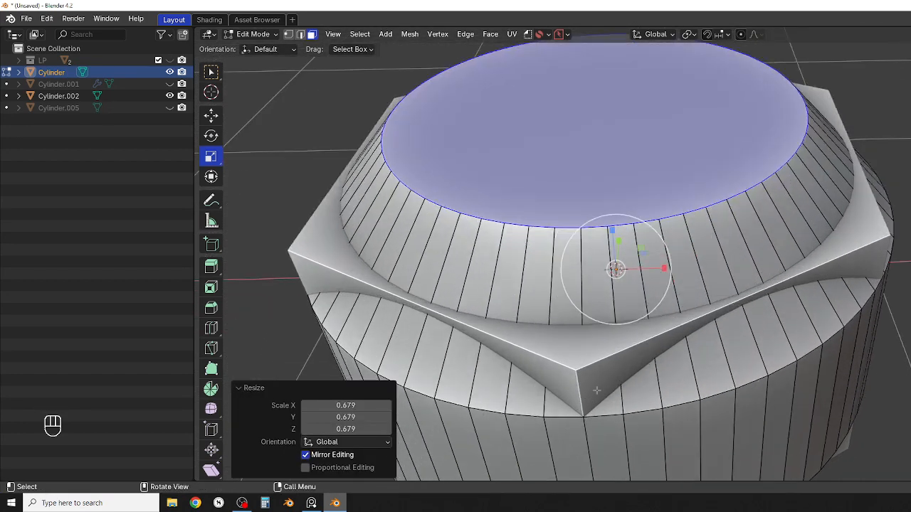
scroll(587, 438, down, 6)
middle_drag(617, 419, 649, 378)
scroll(649, 376, up, 2)
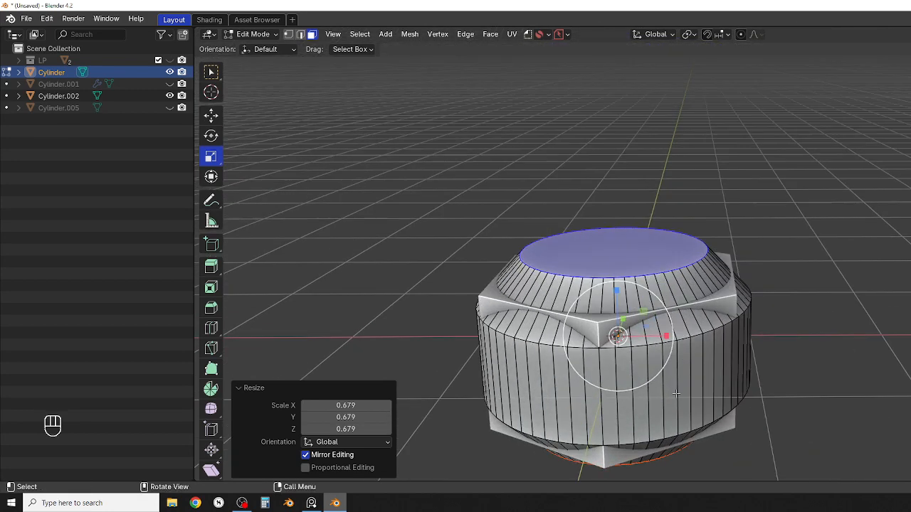
Step: Select the middle band of side faces on the round cylinder and scale it up by a factor of about 1.013
key(w)
alt+click(676, 382)
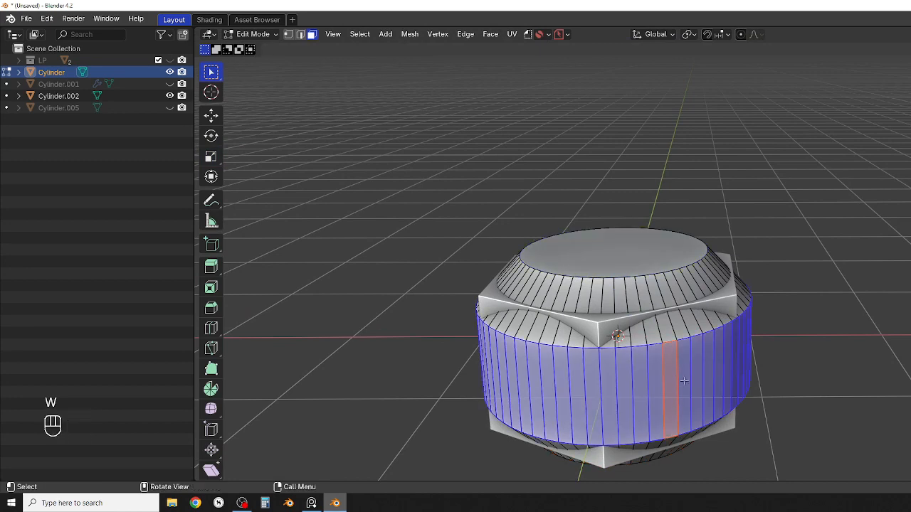
middle_drag(676, 382, 679, 356)
key(s)
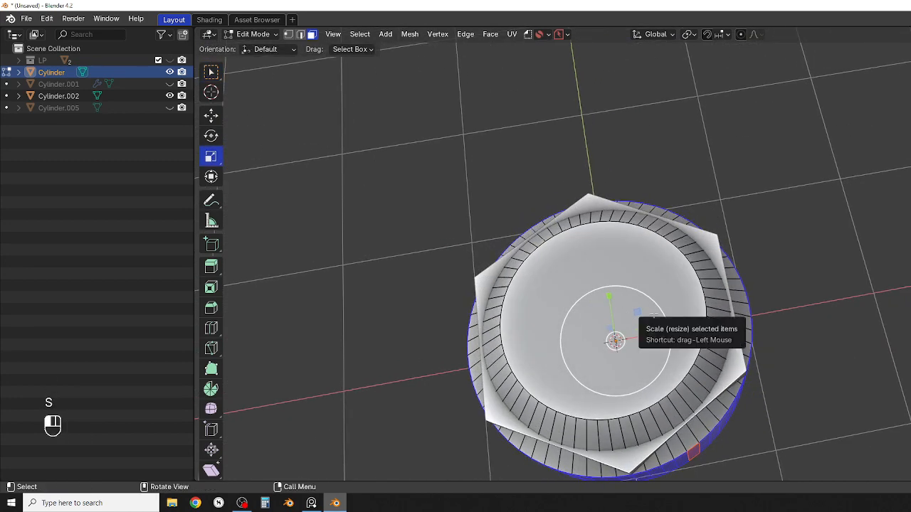
drag(654, 316, 659, 313)
middle_drag(649, 373, 629, 331)
shift+middle_drag(629, 331, 635, 322)
scroll(635, 322, up, 5)
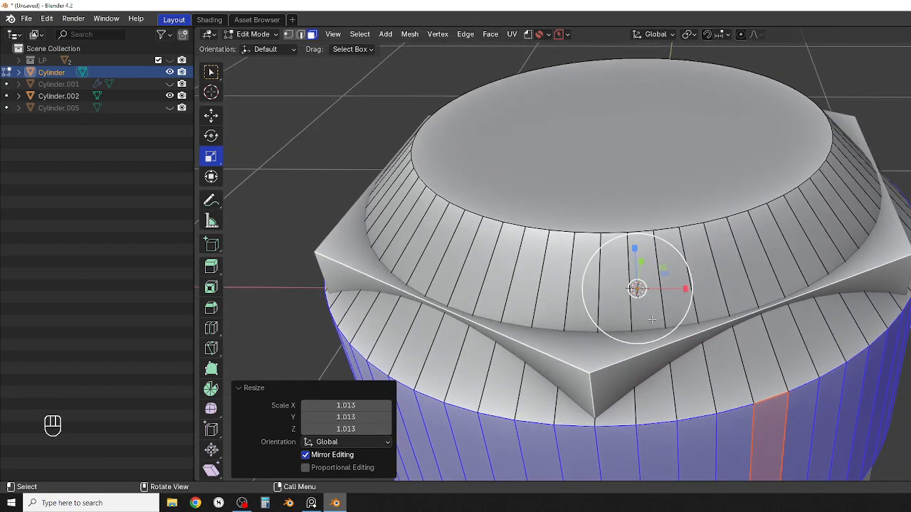
scroll(635, 322, down, 8)
shift+middle_drag(667, 259, 657, 300)
key(w)
shift+middle_drag(671, 333, 670, 276)
scroll(671, 355, up, 2)
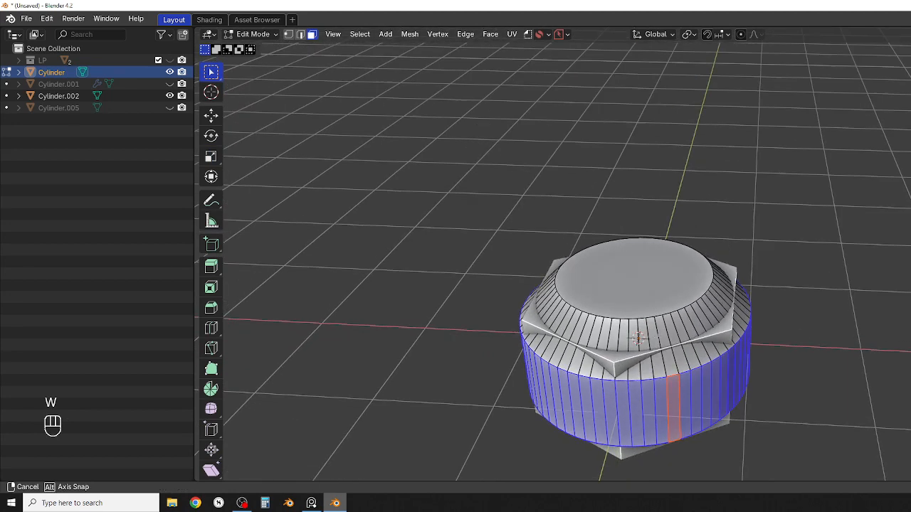
Step: Return to Object Mode and apply Shade Auto Smooth with a 30° angle to the tapered round cylinder
key(Tab)
click(676, 239)
middle_drag(679, 345, 658, 320)
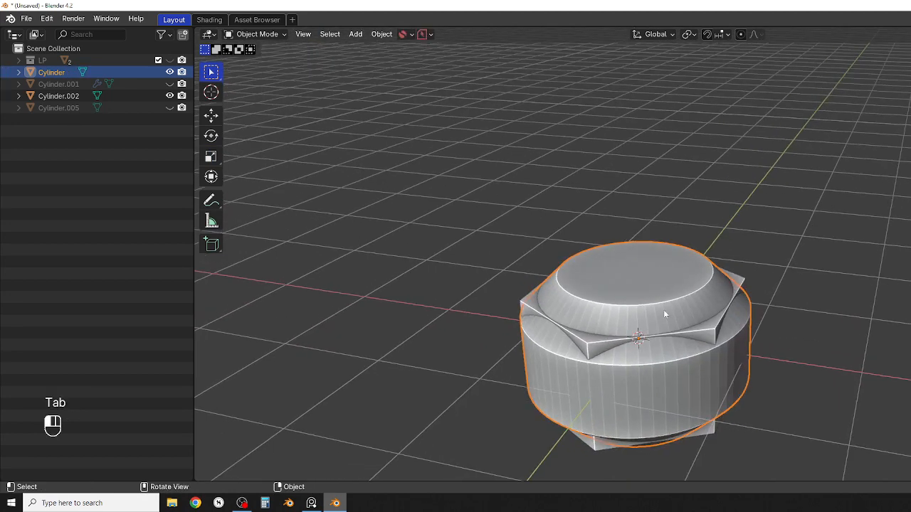
right_click(662, 308)
click(638, 266)
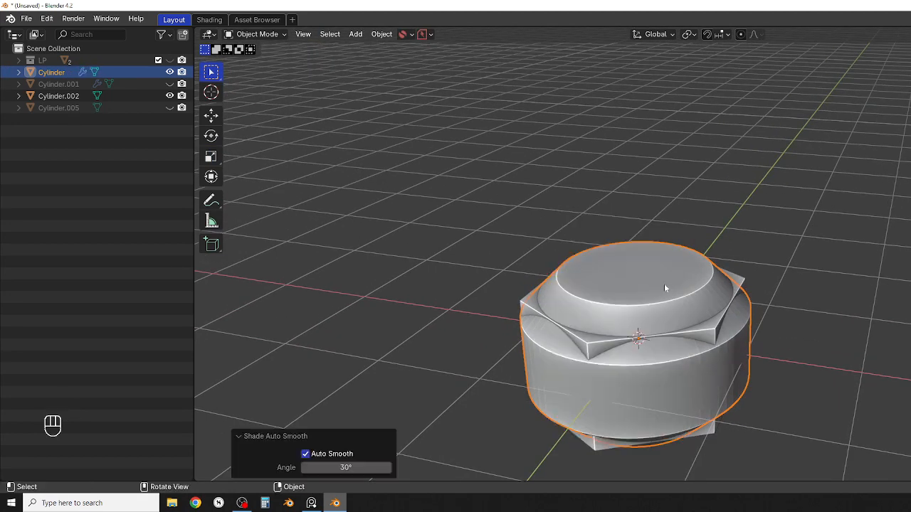
shift+middle_drag(665, 287, 626, 306)
Step: Apply Shade Auto Smooth to the hexagonal prism and add the tapered cylinder to the selection as the active object
click(656, 304)
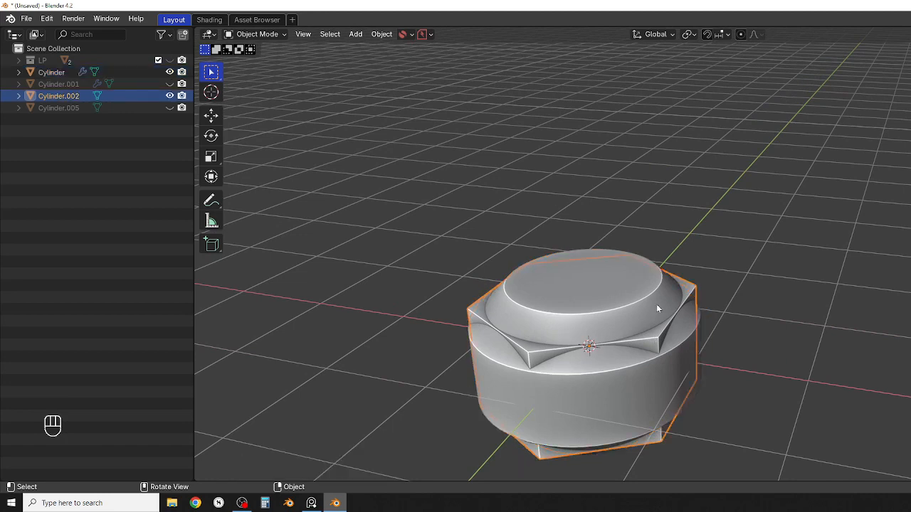
right_click(637, 237)
click(638, 241)
shift+click(654, 341)
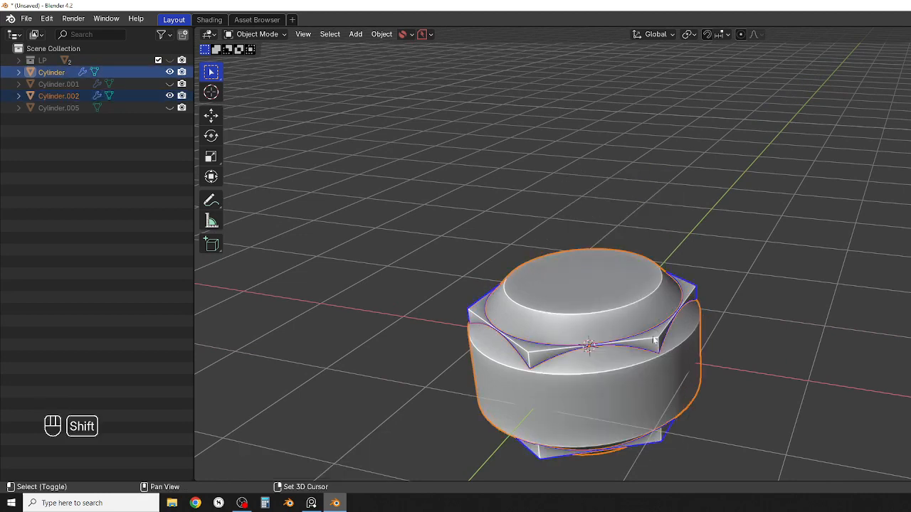
Step: Make the hexagonal prism the active object and add a Boolean difference using the tapered cylinder as the cutter
shift+click(655, 340)
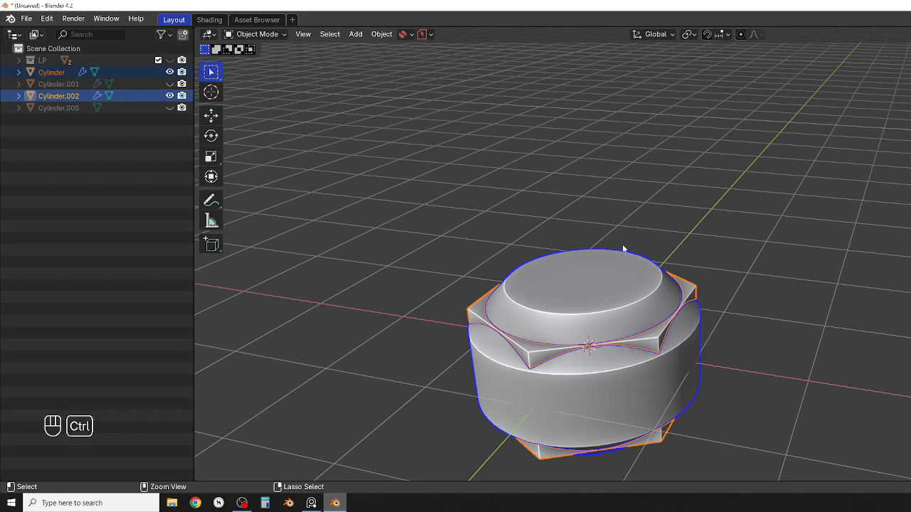
key(ctrl+KP_Subtract)
middle_drag(586, 301, 693, 348)
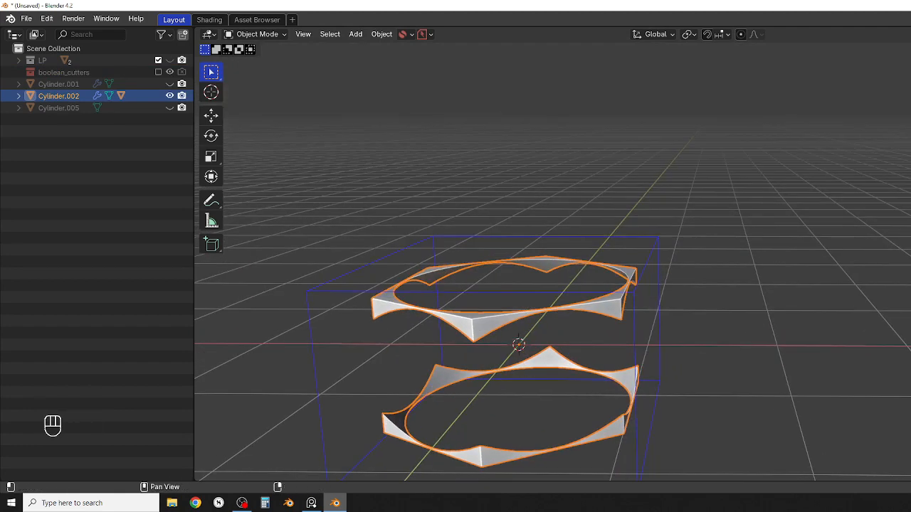
Step: Set the prism's Boolean operation to Intersect to keep only the volume shared with the tapered cylinder
drag(910, 285, 897, 284)
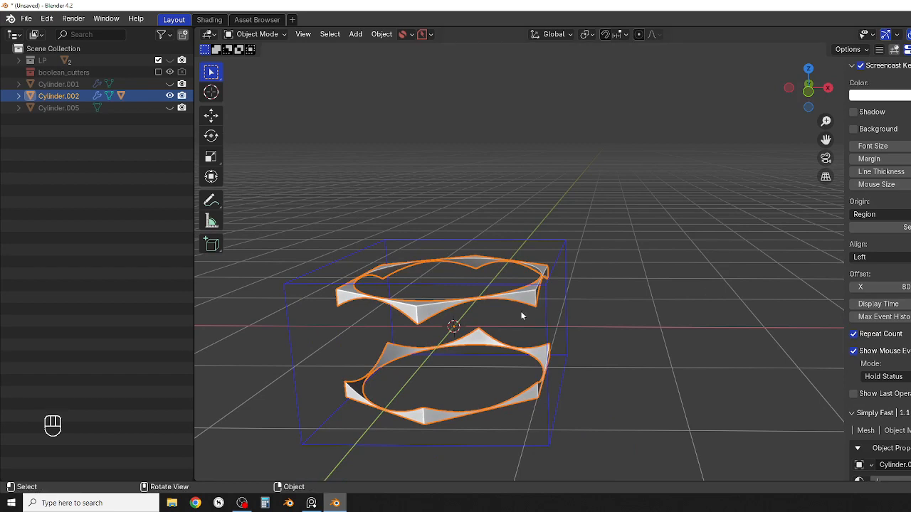
middle_drag(499, 322, 689, 373)
middle_drag(520, 293, 523, 334)
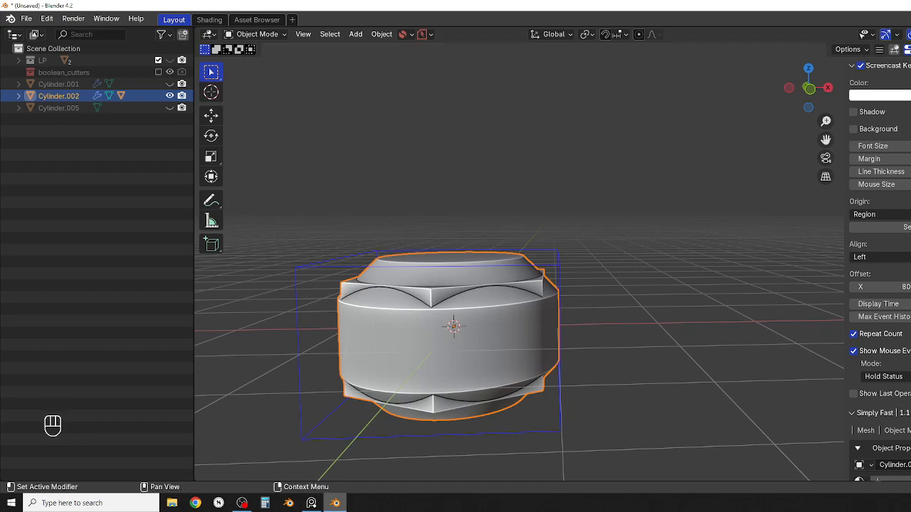
middle_drag(499, 249, 599, 371)
scroll(625, 303, up, 1)
shift+middle_drag(604, 345, 556, 295)
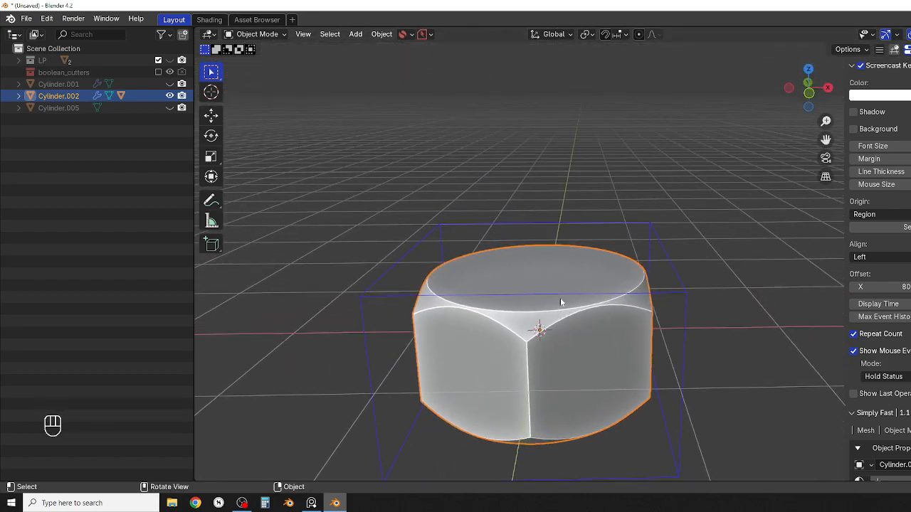
Step: Examine the hexagonal nut's base mesh against the cutter's wireframe in Edit Mode
key(Tab)
scroll(571, 330, up, 1)
mouse_move(571, 330)
shift+middle_down()
mouse_move(578, 274)
mouse_move(573, 328)
shift+middle_up()
scroll(579, 279, up, 2)
scroll(572, 328, up, 2)
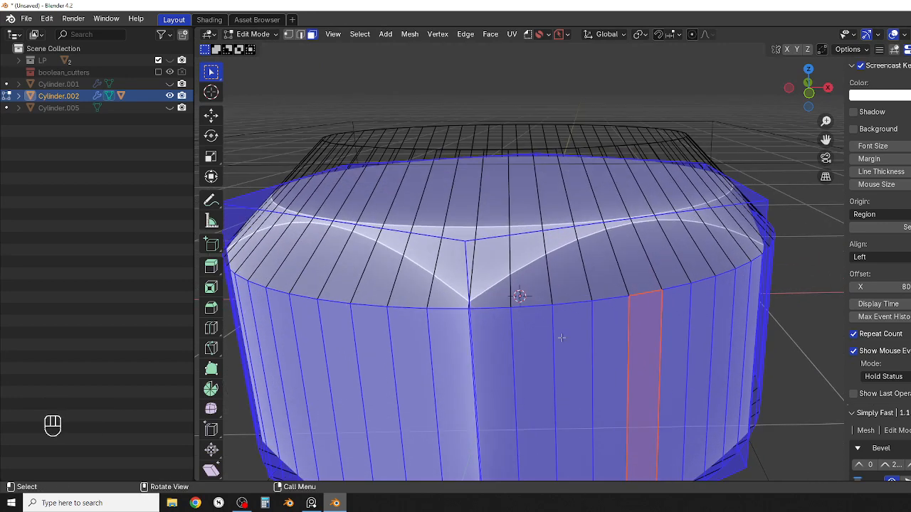
scroll(563, 338, down, 1)
scroll(502, 347, down, 1)
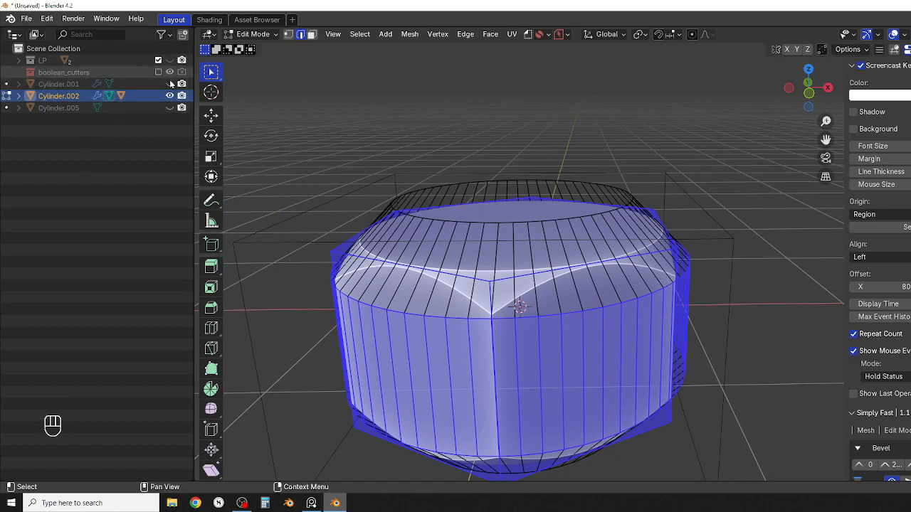
Step: Return to Object Mode and hide the tapered cylinder cutter
key(Tab)
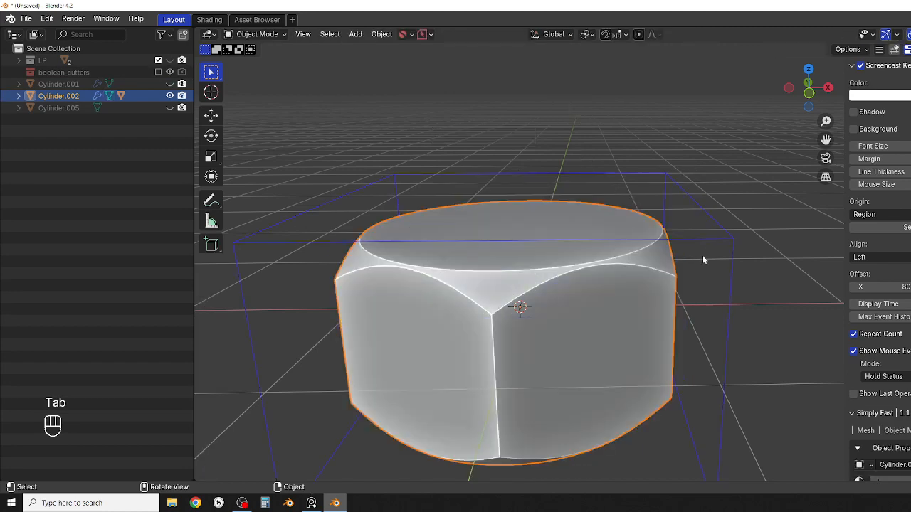
click(708, 242)
key(h)
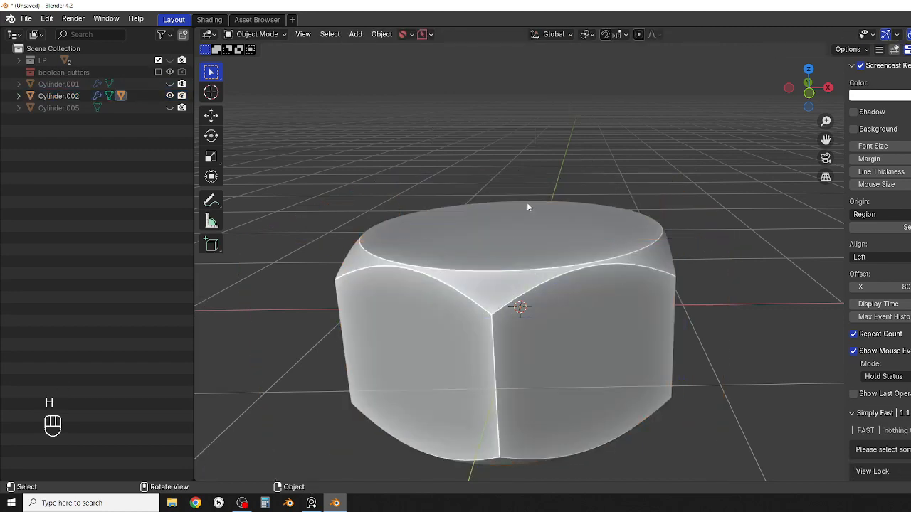
Step: Enter Edit Mode on the hexagonal nut and select one of its vertical corner edges
click(529, 234)
key(Tab)
scroll(514, 335, up, 2)
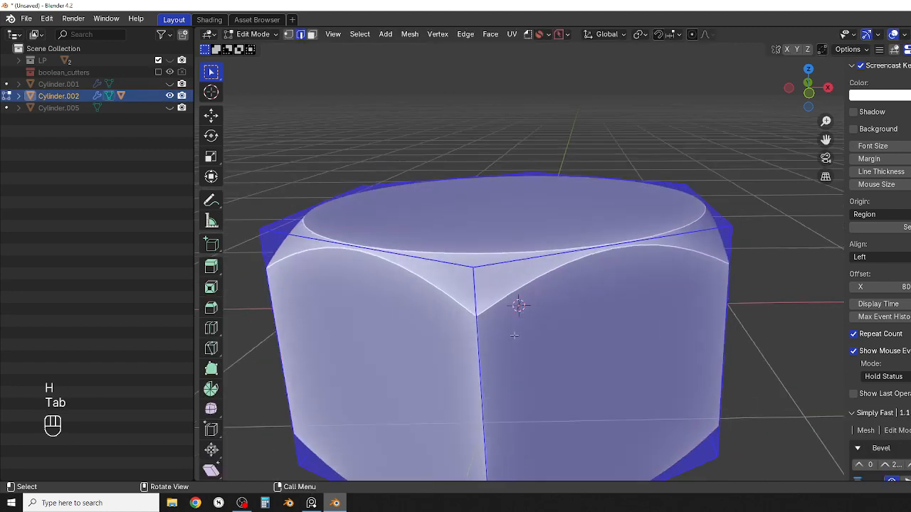
click(488, 369)
scroll(498, 356, down, 2)
mouse_move(517, 346)
middle_down()
mouse_move(590, 329)
mouse_move(626, 370)
mouse_move(533, 337)
middle_up()
scroll(403, 320, down, 2)
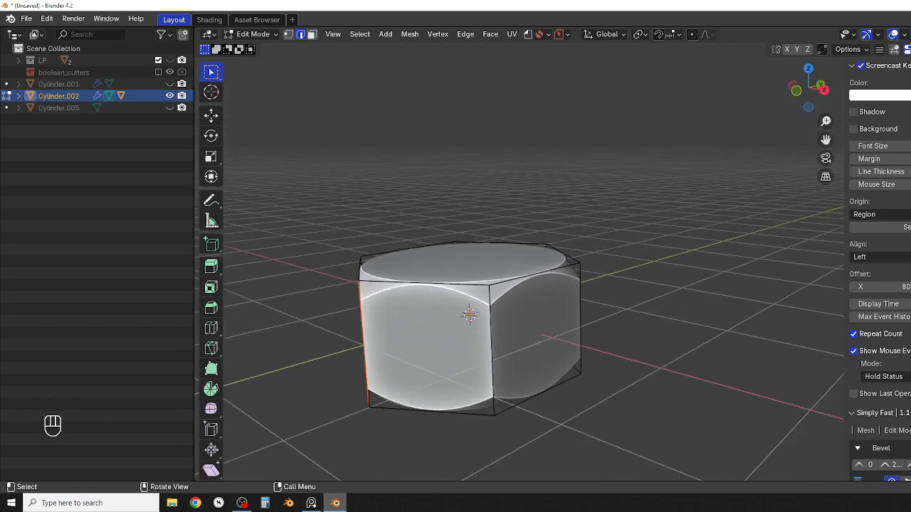
scroll(412, 286, up, 1)
scroll(412, 286, up, 1)
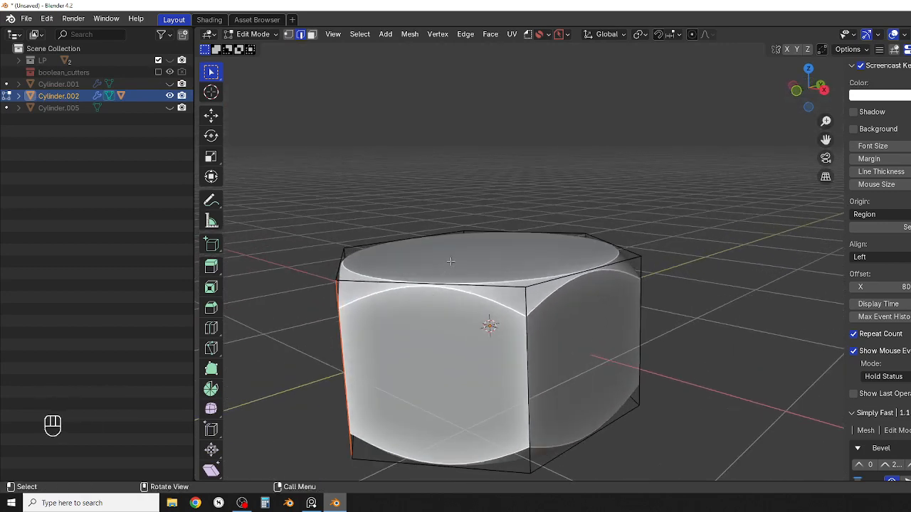
Step: Try to select the nut's other vertical corner edges with Select Similar by Length, and clear the selection
click(359, 34)
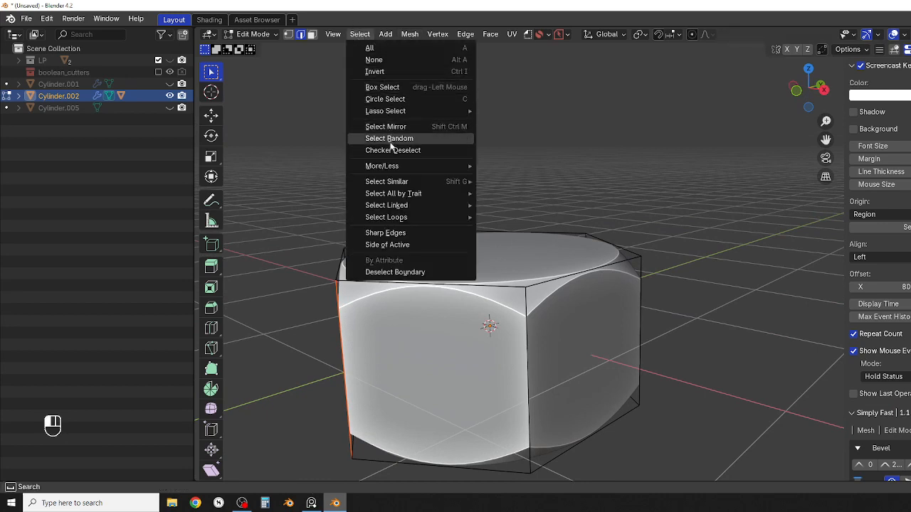
mouse_move(407, 183)
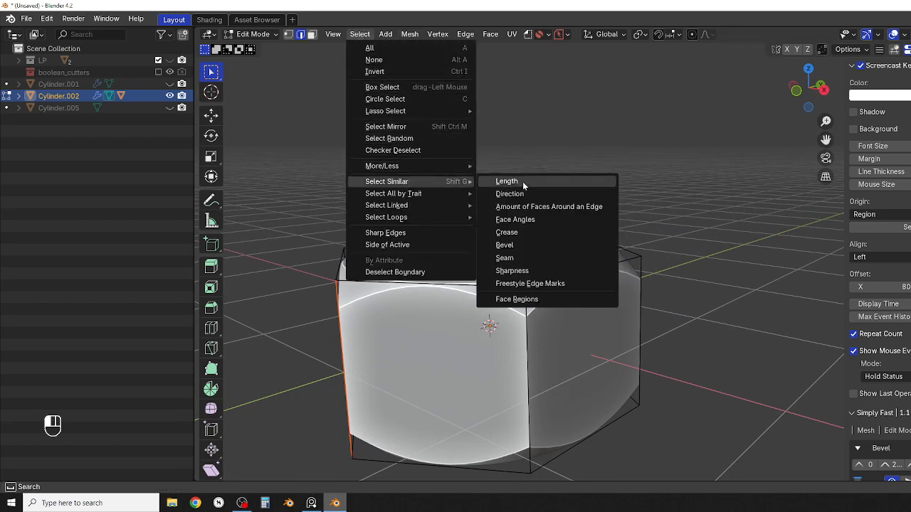
click(523, 183)
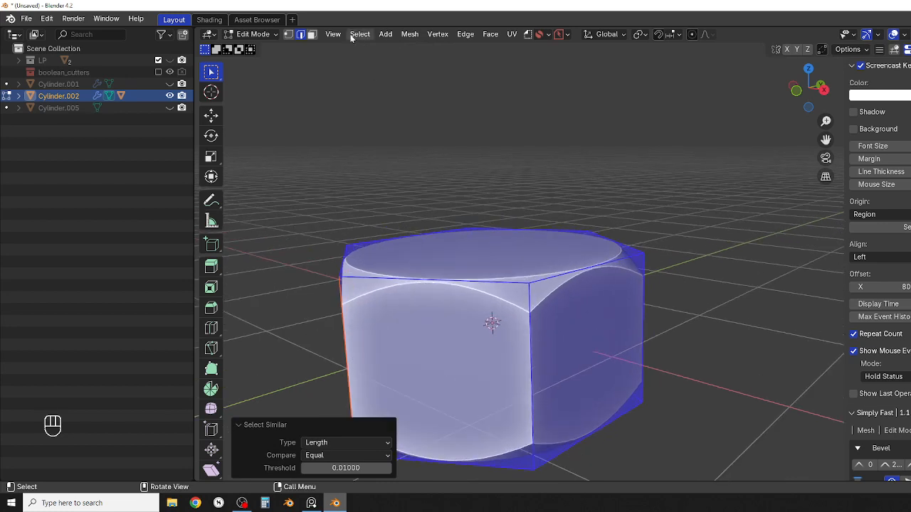
click(351, 36)
mouse_move(399, 184)
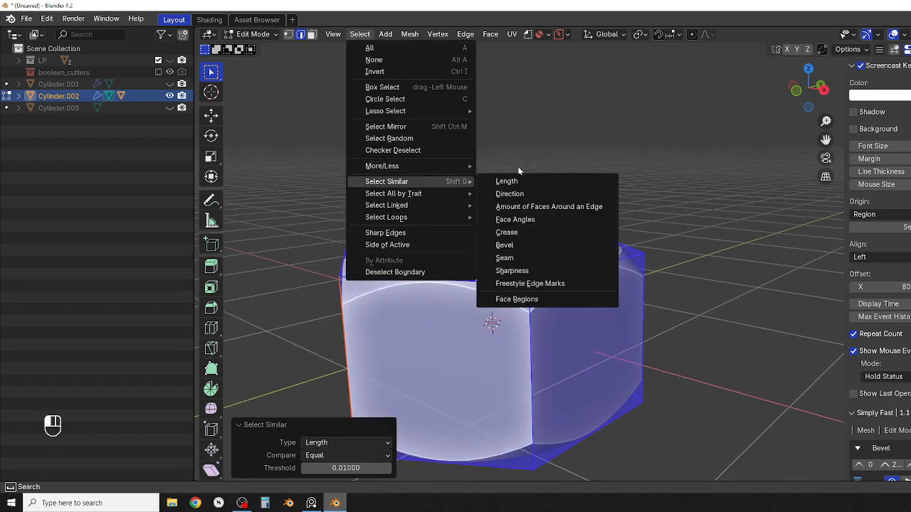
click(435, 122)
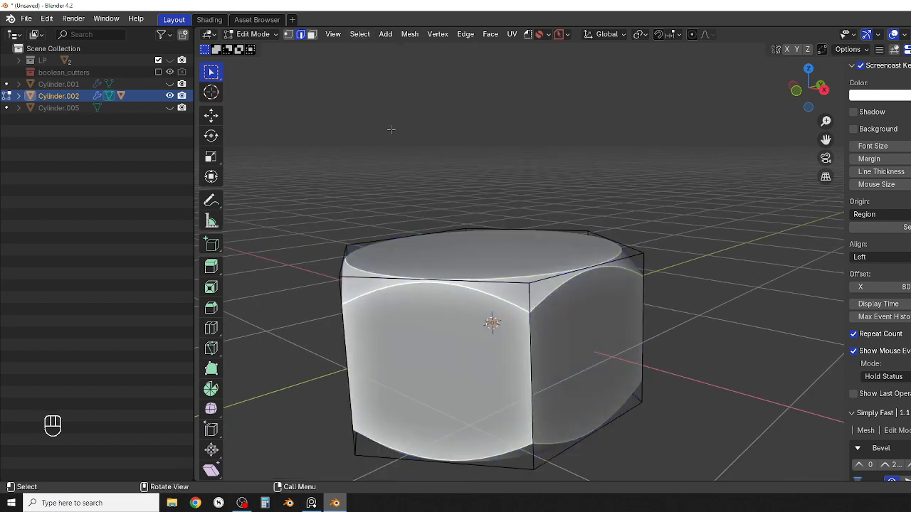
Step: Select one vertical corner edge and extend the selection to all vertical corners with Select Similar by Face Angles
click(361, 39)
mouse_move(392, 185)
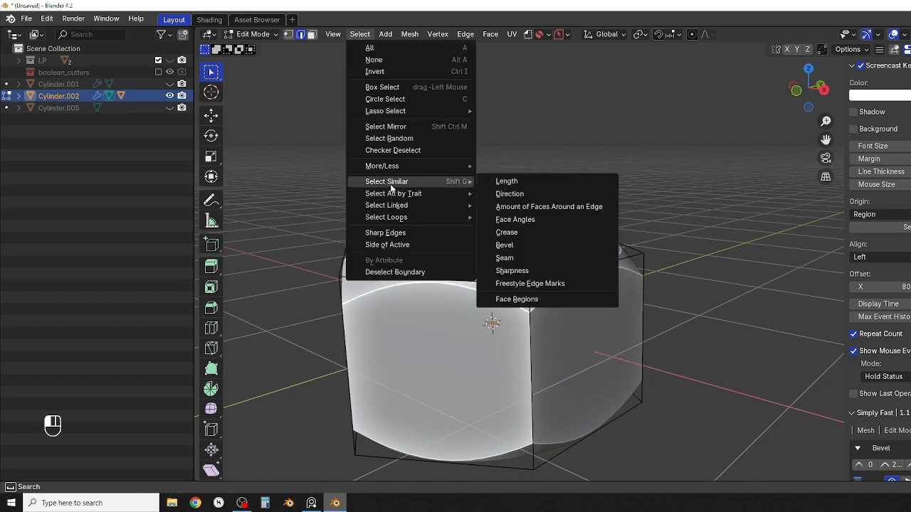
click(519, 220)
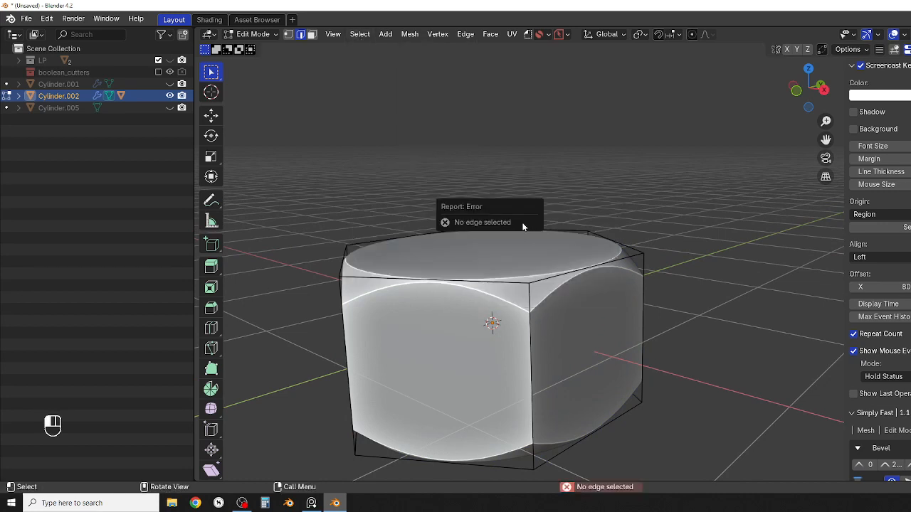
click(361, 40)
mouse_move(388, 183)
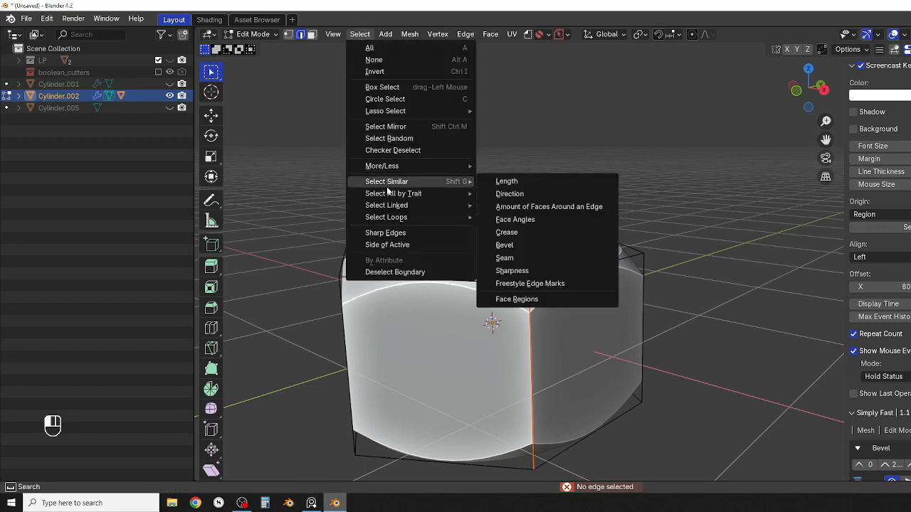
click(507, 219)
scroll(522, 223, down, 1)
middle_drag(541, 224, 532, 258)
shift+middle_drag(532, 257, 545, 239)
scroll(545, 239, up, 2)
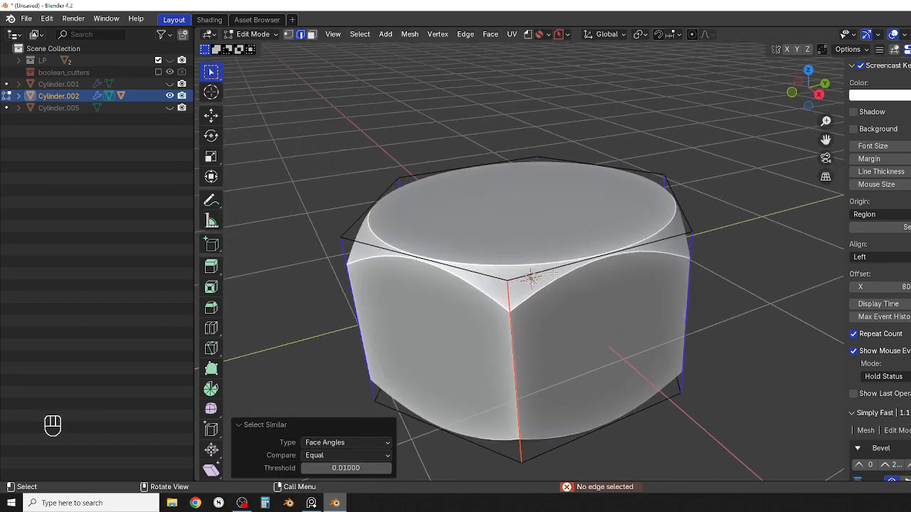
Step: Bevel the nut's vertical corner edges with a width of about 0.0514 m and 2 segments
key(ctrl+b)
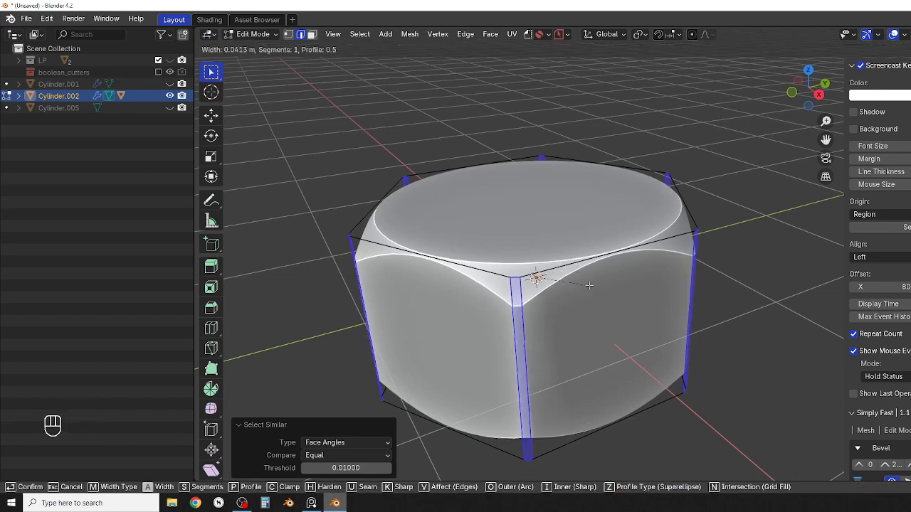
scroll(593, 283, up, 1)
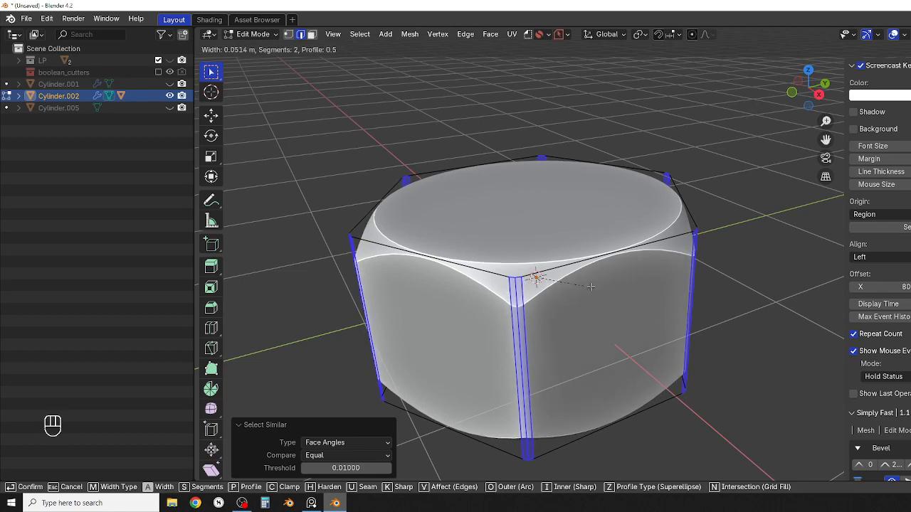
click(591, 286)
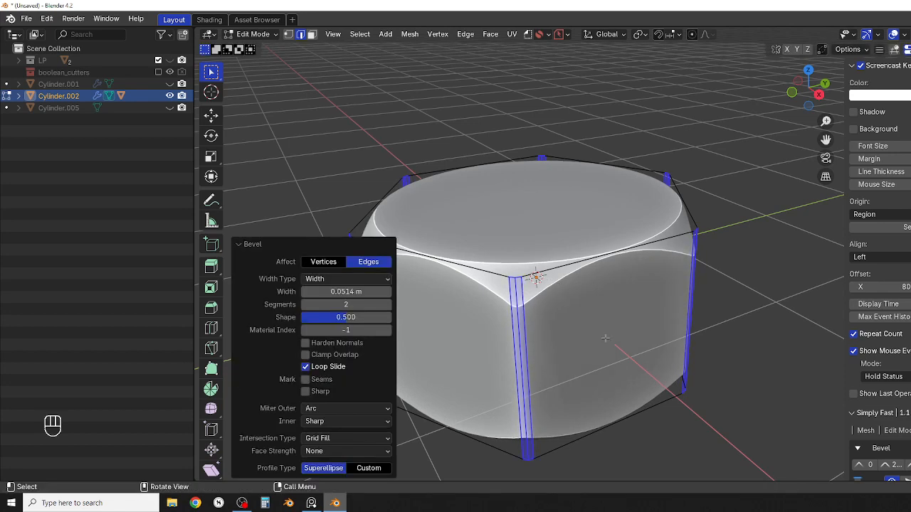
Step: Return to Object Mode and examine the nut's bevelled corners from several angles
mouse_move(591, 288)
middle_down()
mouse_move(636, 292)
mouse_move(634, 273)
mouse_move(606, 302)
mouse_move(437, 301)
mouse_move(637, 315)
mouse_move(695, 307)
mouse_move(600, 353)
mouse_move(596, 275)
middle_up()
key(Tab)
scroll(620, 336, down, 2)
key(Tab)
shift+middle_drag(596, 276, 595, 315)
key(Tab)
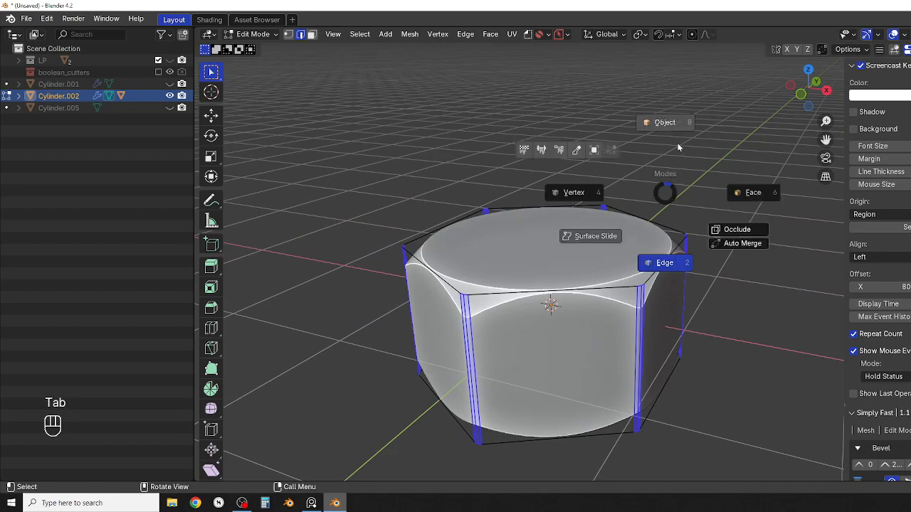
middle_drag(652, 251, 676, 337)
scroll(580, 326, up, 5)
scroll(560, 299, down, 3)
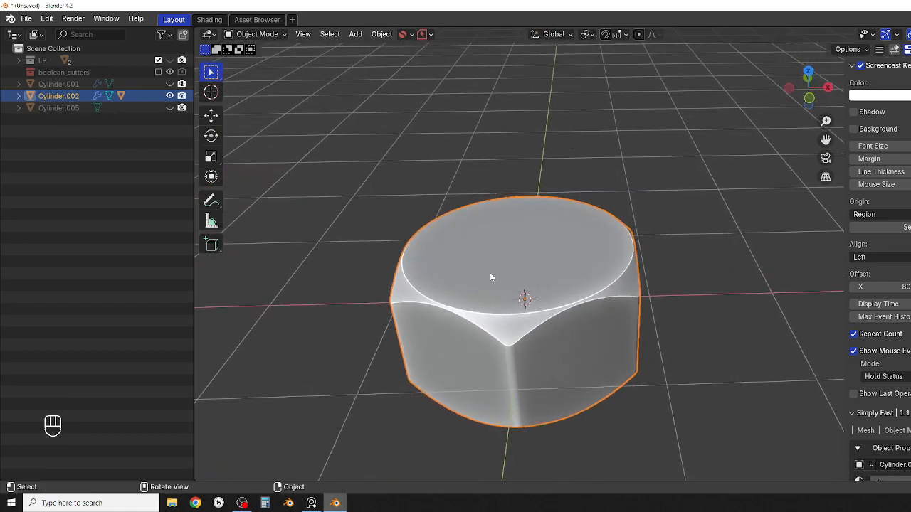
Step: Check the nut's mesh in Edit Mode, and apply its Boolean modifier in Object Mode
middle_drag(490, 277, 577, 249)
key(Tab)
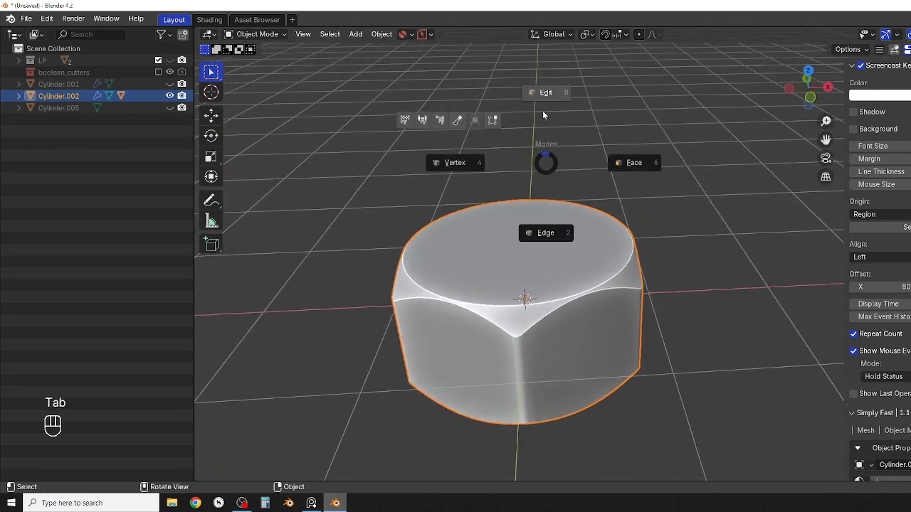
click(543, 104)
scroll(532, 247, down, 3)
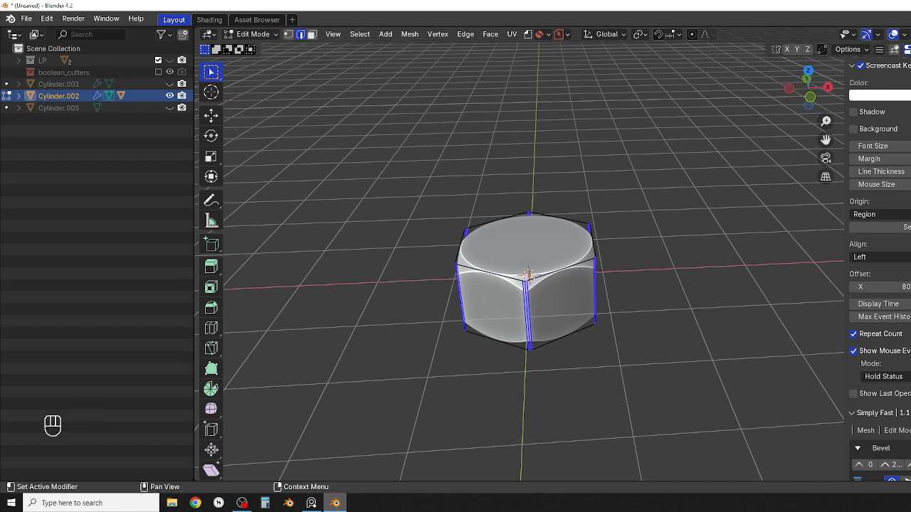
key(Tab)
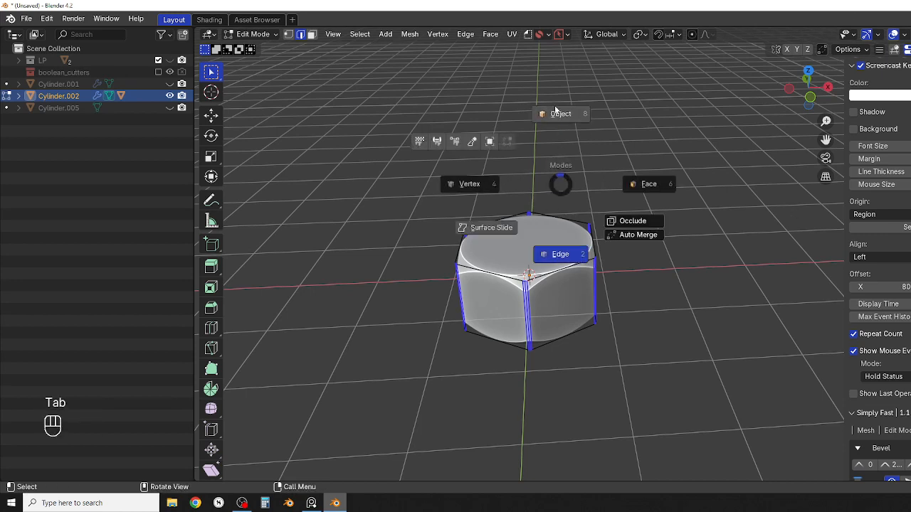
click(543, 247)
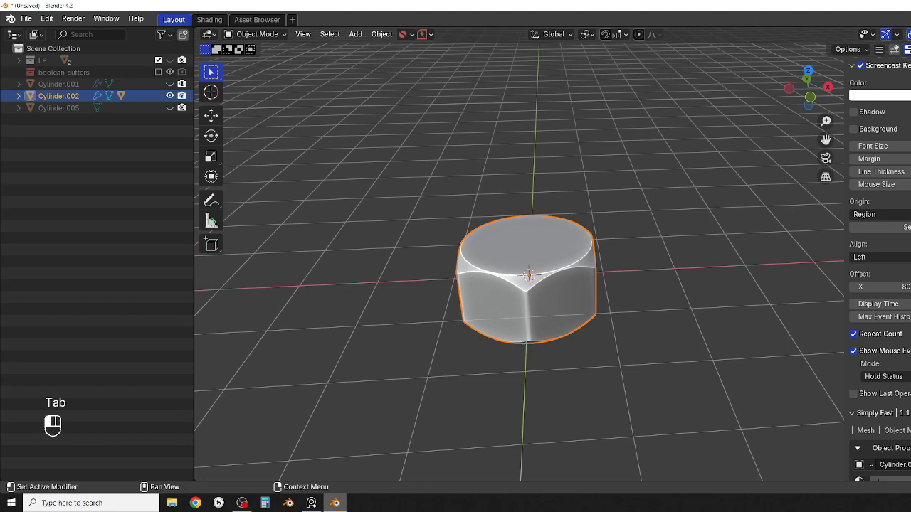
middle_drag(533, 287, 520, 195)
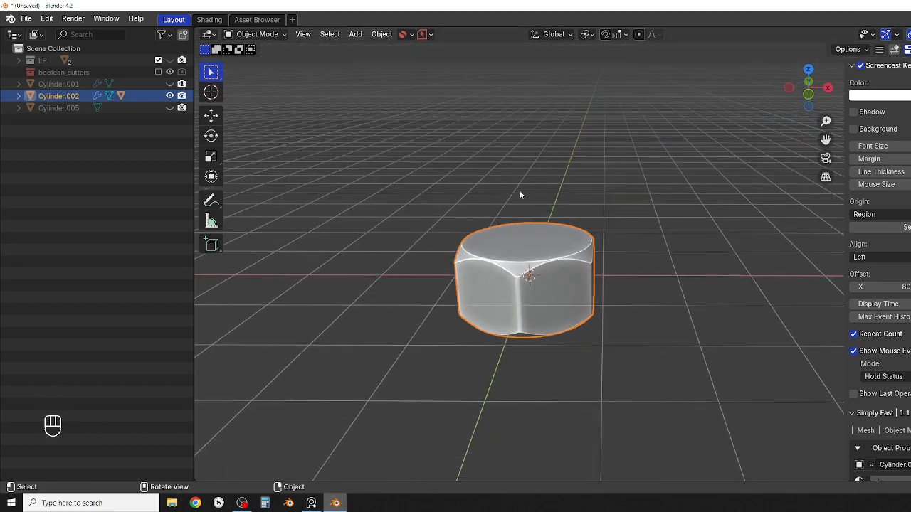
Step: In Edit Mode with face selection, select the nut's bottom cap and grow the selection to the surrounding chamfer faces
key(Tab)
click(518, 163)
scroll(520, 280, up, 2)
middle_drag(526, 280, 528, 158)
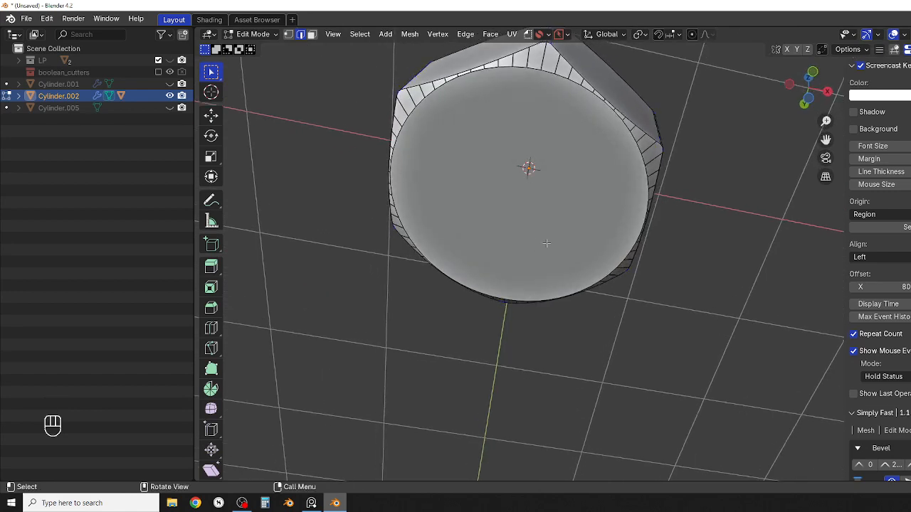
key(Tab)
click(623, 251)
click(531, 190)
middle_drag(542, 178, 528, 326)
key(ctrl+KP_Add)
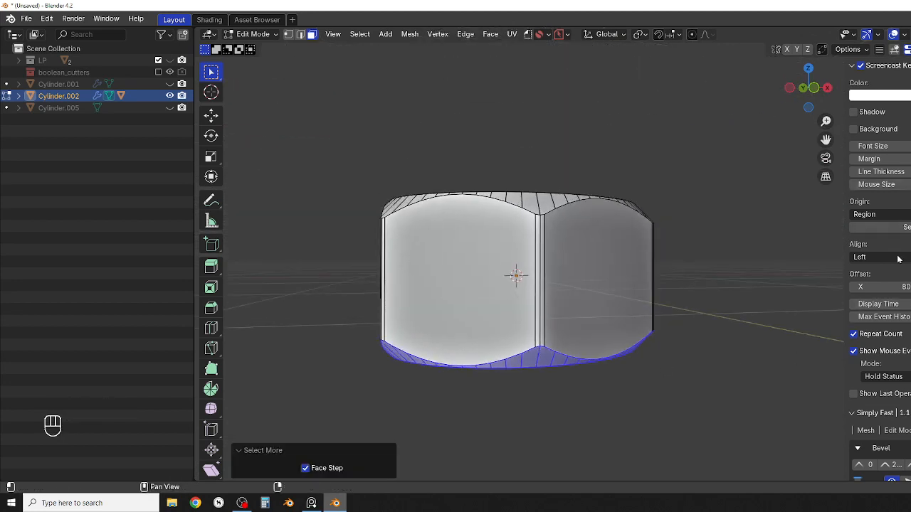
Step: Try a Fast Edit scale-to-zero operation on the selected bottom faces, and undo it
scroll(898, 259, down, 8)
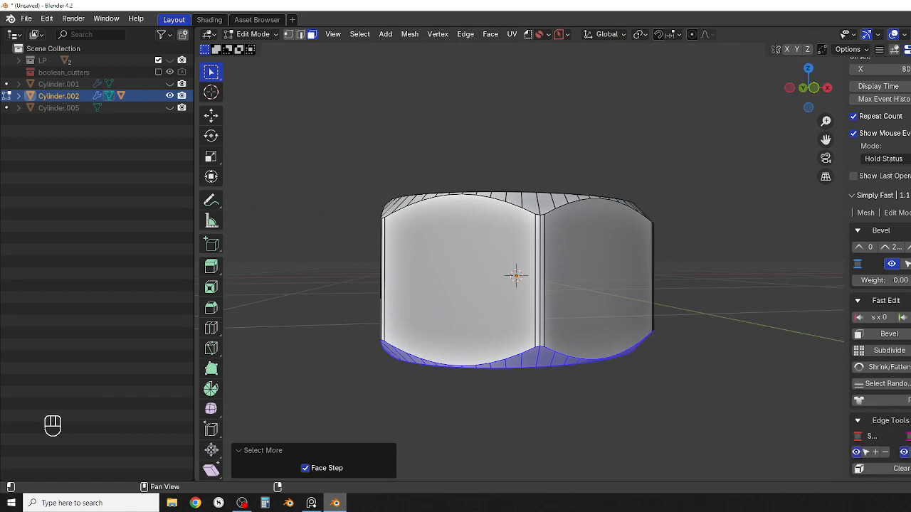
click(909, 317)
shift+middle_drag(592, 383, 572, 320)
key(ctrl+z)
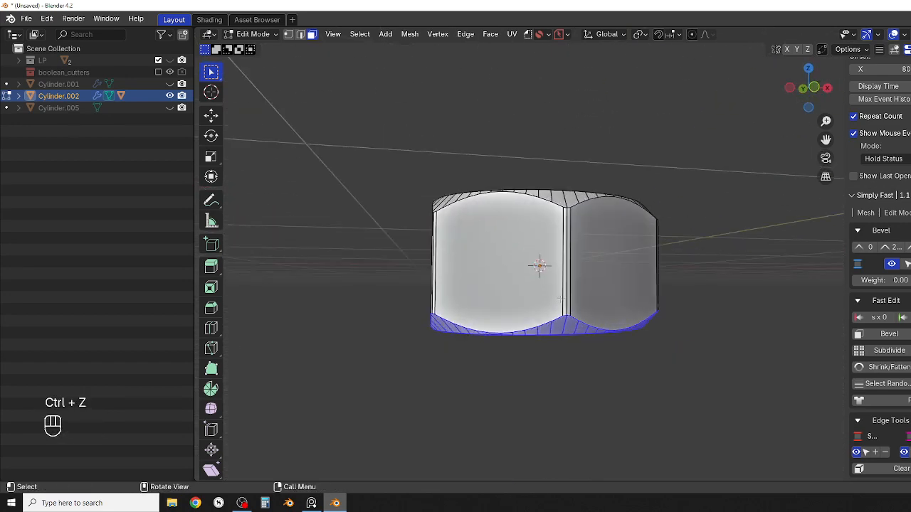
Step: Return to Object Mode, duplicate the nut in place, hide the duplicate and reselect the original Cylinder.002
key(Tab)
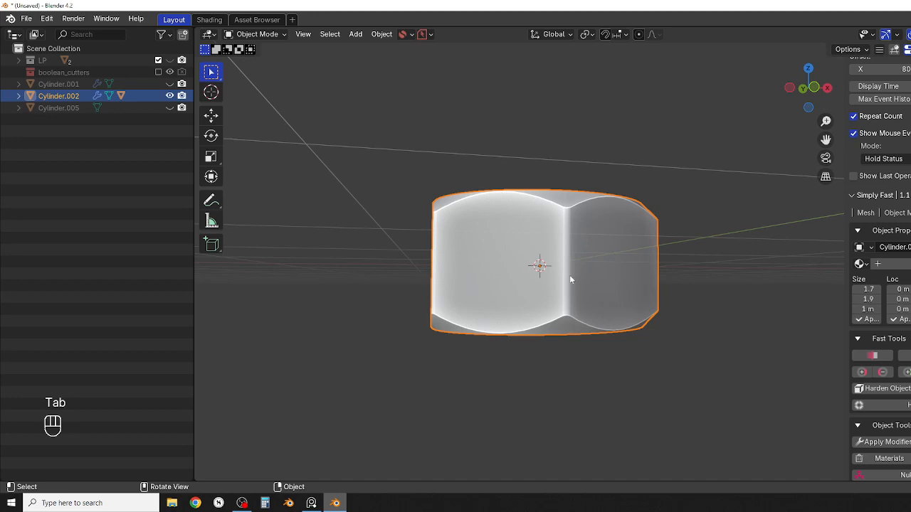
key(shift)
key(shift+d)
key(Escape)
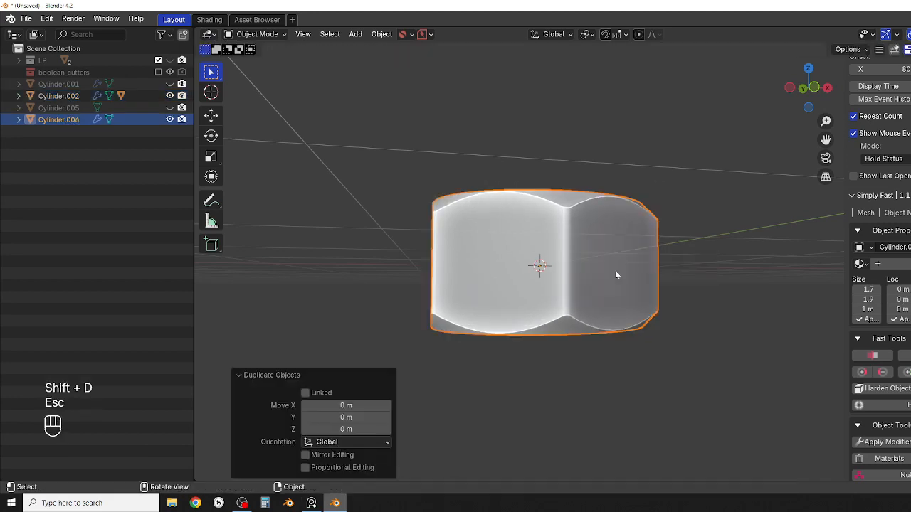
click(170, 120)
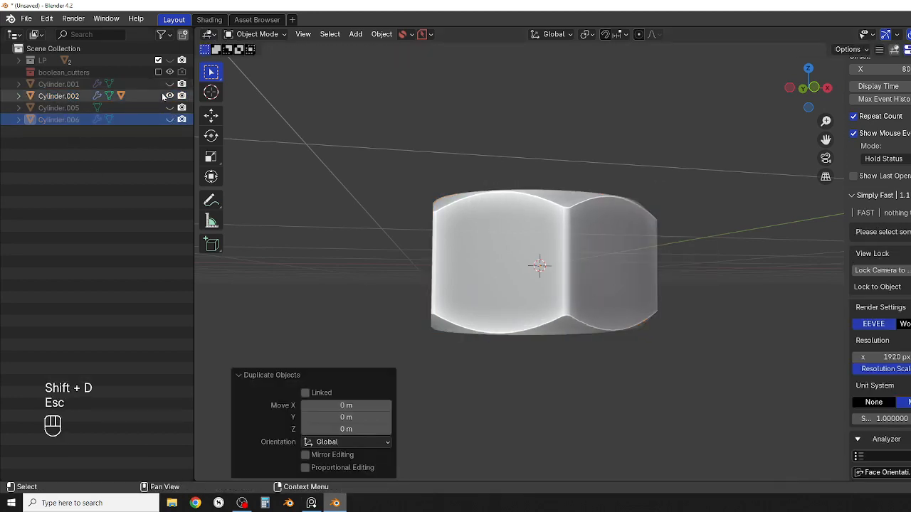
click(137, 97)
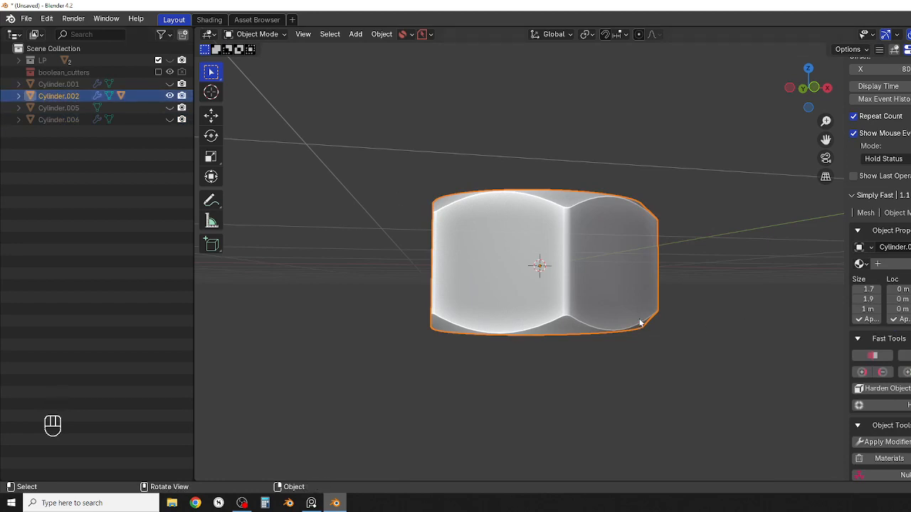
Step: In Edit Mode, flatten the selected bottom cap and chamfer faces by scaling them to zero on Z with Fast Edit
middle_drag(639, 323, 632, 248)
key(Tab)
click(574, 312)
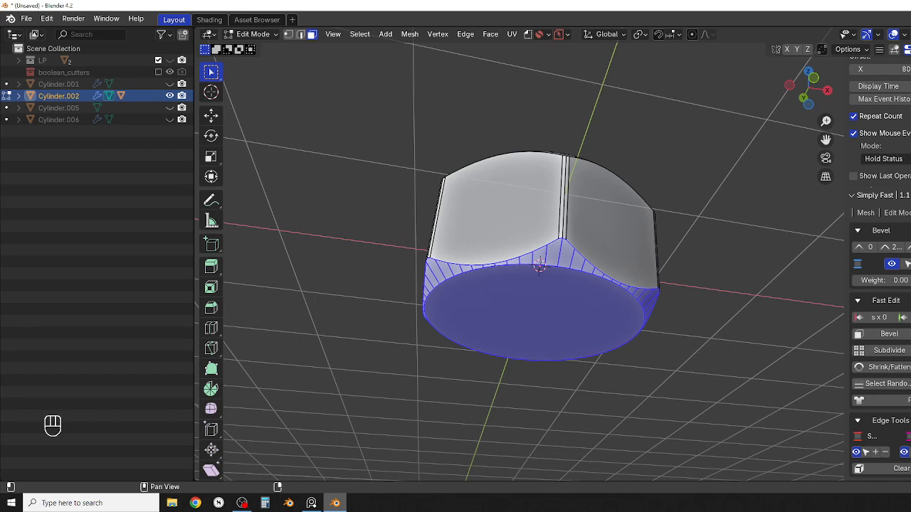
click(910, 317)
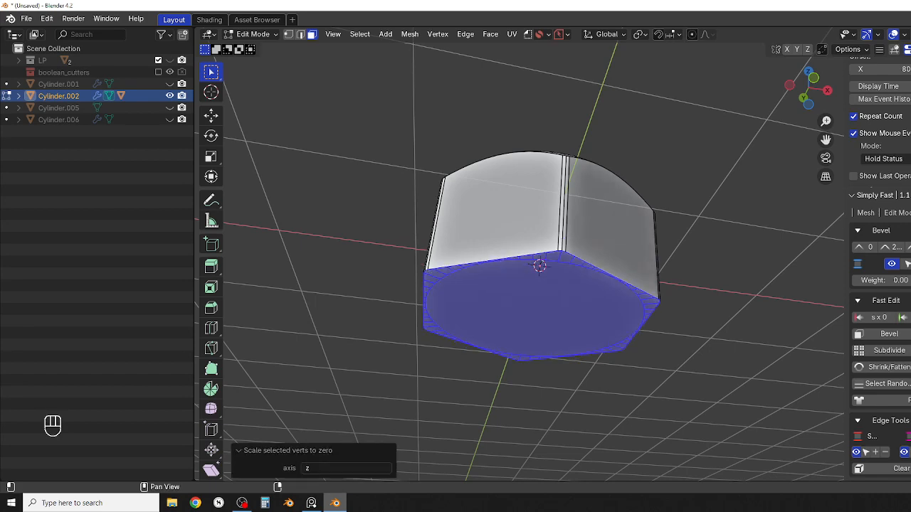
Step: Compare the flattened part with its hidden duplicate, and examine it in Object Mode from several angles
click(169, 121)
click(169, 120)
middle_drag(502, 247, 526, 354)
key(Tab)
click(568, 119)
scroll(547, 349, down, 3)
scroll(555, 333, up, 3)
scroll(526, 339, up, 2)
scroll(545, 353, down, 2)
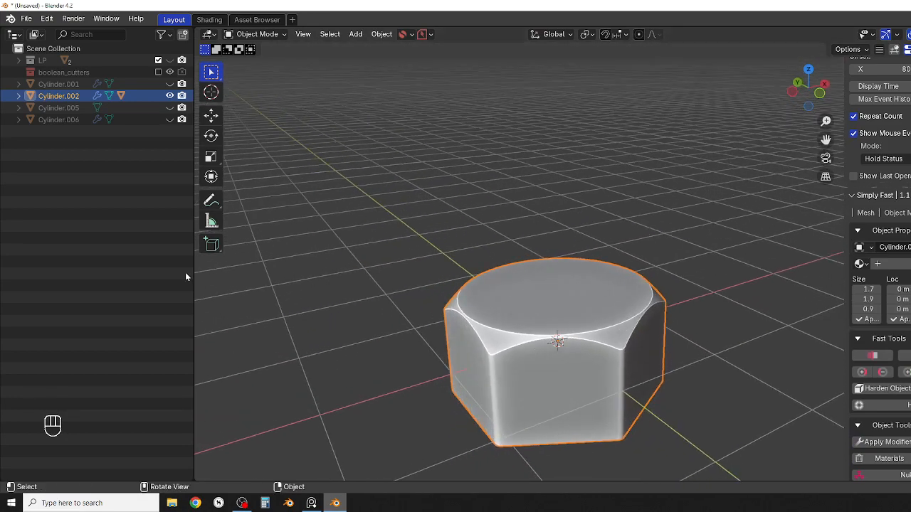
middle_drag(585, 312, 588, 283)
Step: Rename the flat-bottomed hexagonal part Cylinder.002 as HexHead
double_click(83, 97)
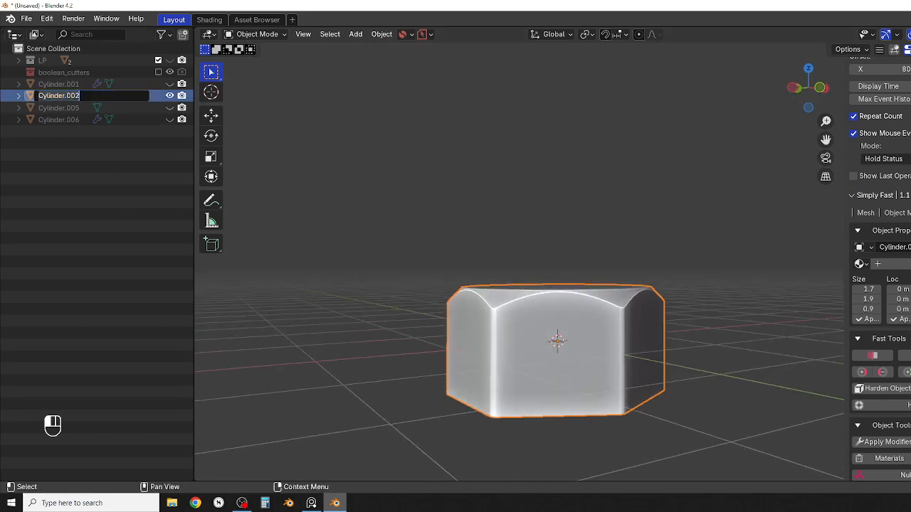
text(HexHead)
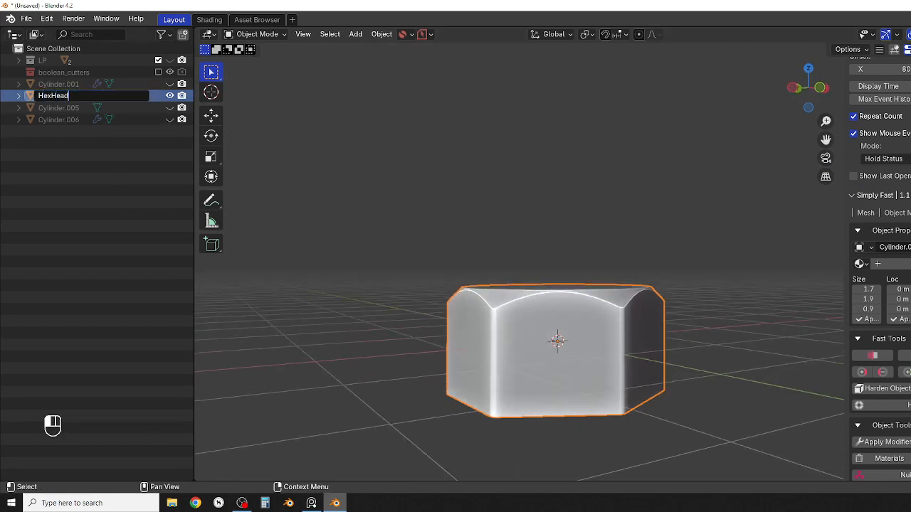
key(Return)
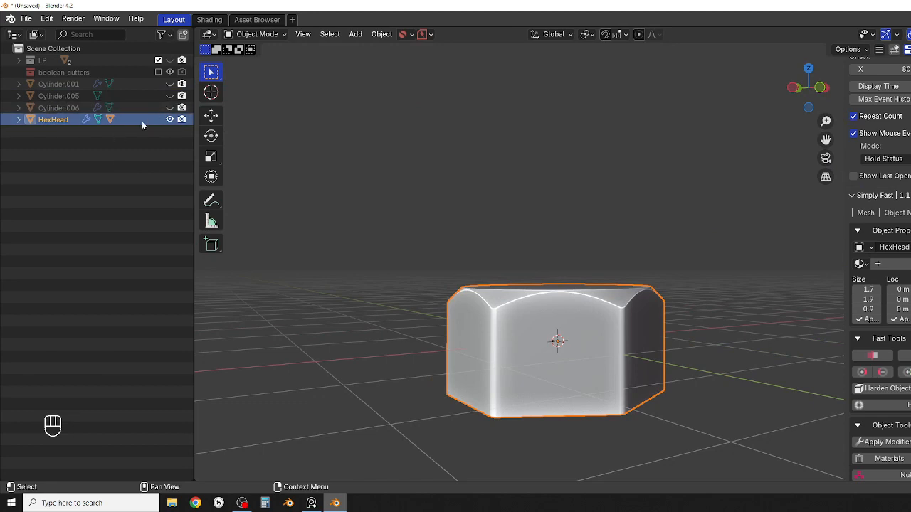
Step: Hide HexHead, show the double-chamfered duplicate Cylinder.006 and rename it as Nut
click(169, 119)
click(169, 108)
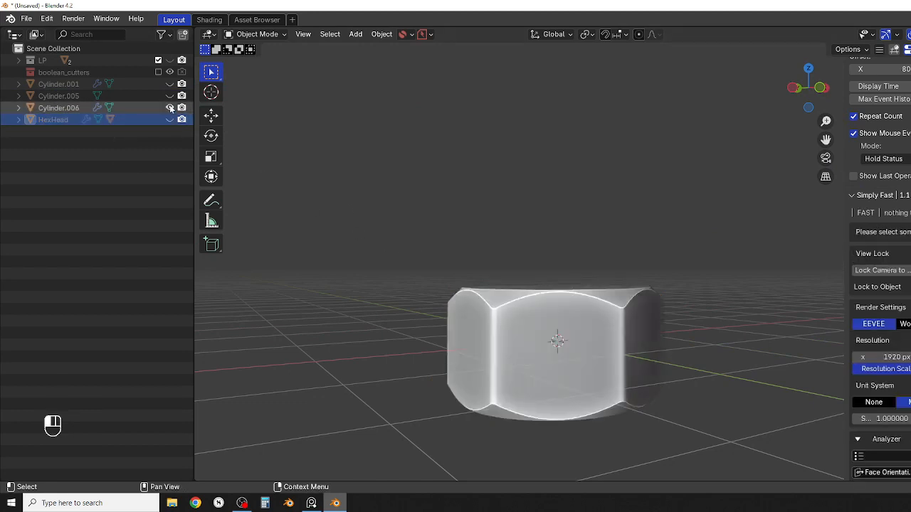
click(91, 107)
double_click(84, 107)
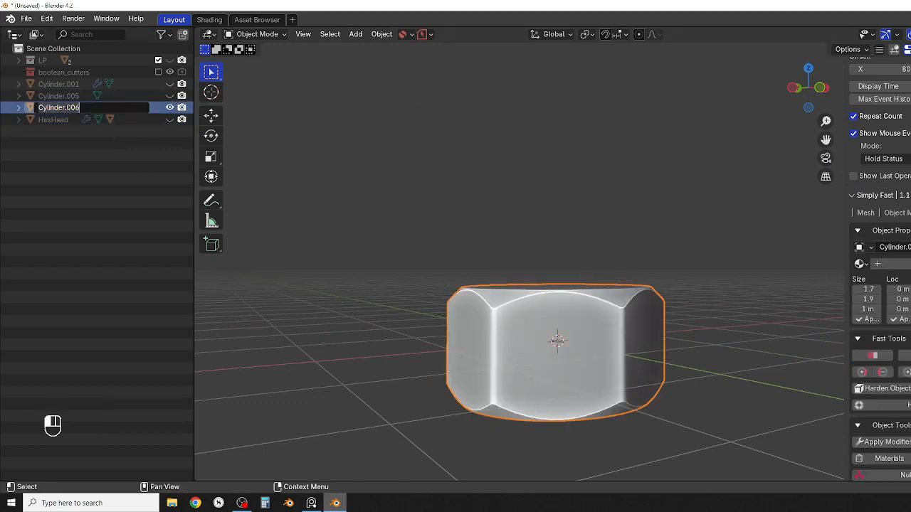
text(Nut)
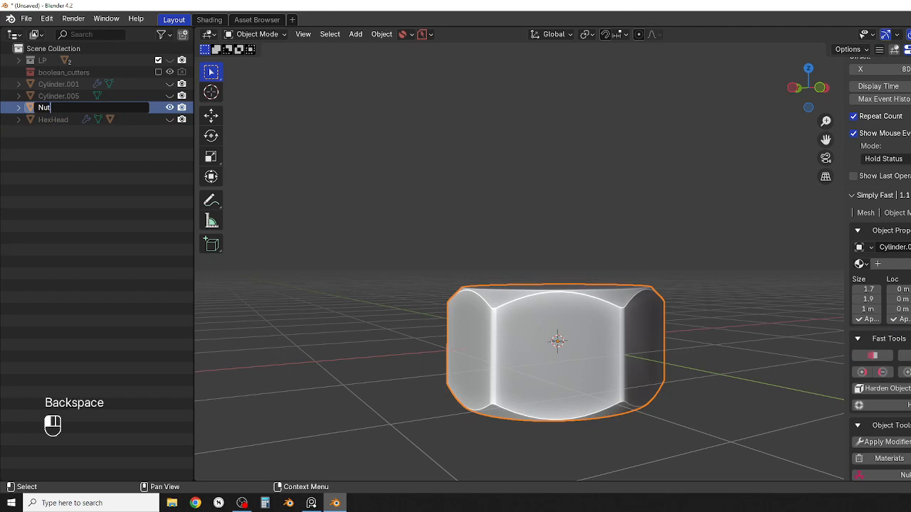
key(Return)
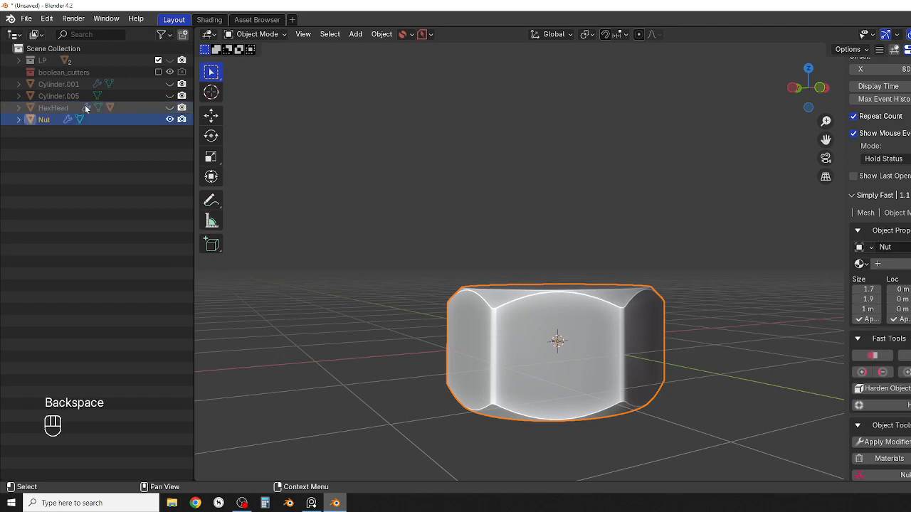
Step: Compare HexHead with Nut, hide both, and briefly show Cylinder.005 to check its shape
click(169, 107)
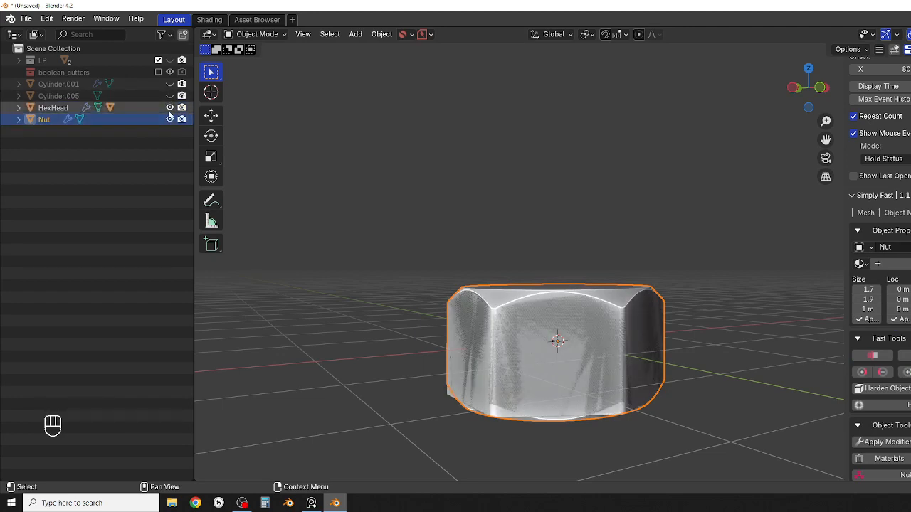
click(170, 107)
click(170, 118)
click(169, 96)
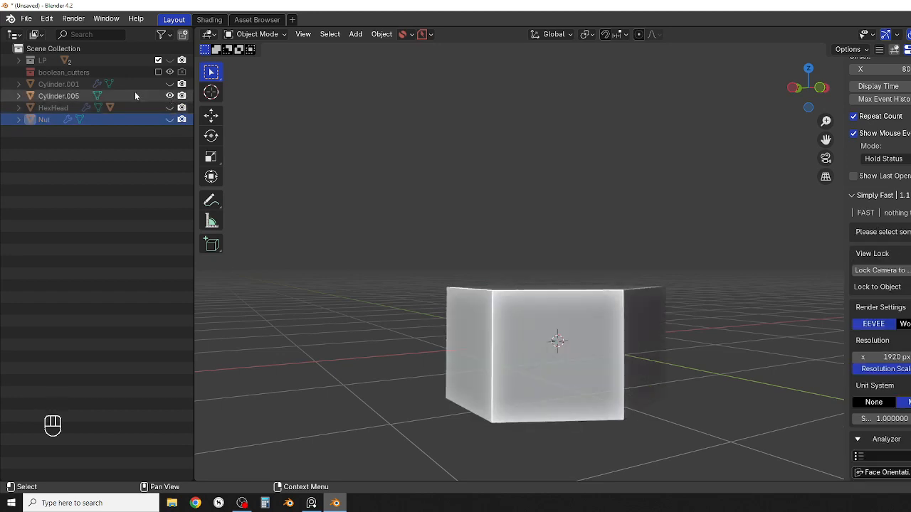
click(138, 94)
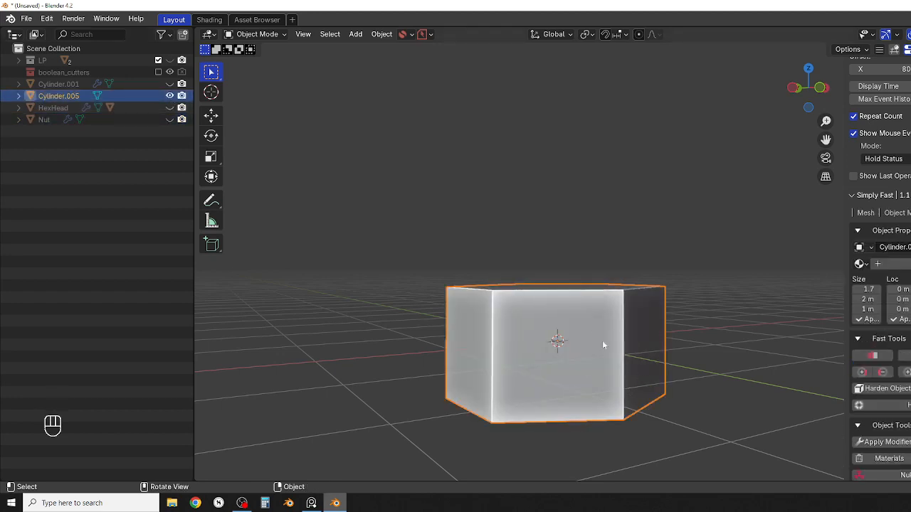
click(169, 96)
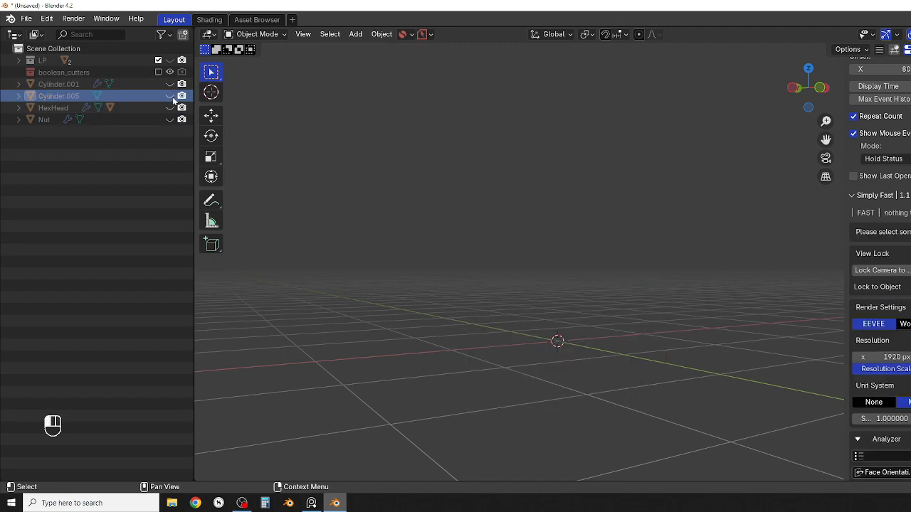
Step: Show the threaded shaft Cylinder.001 and rename it as Thread
click(169, 84)
click(579, 311)
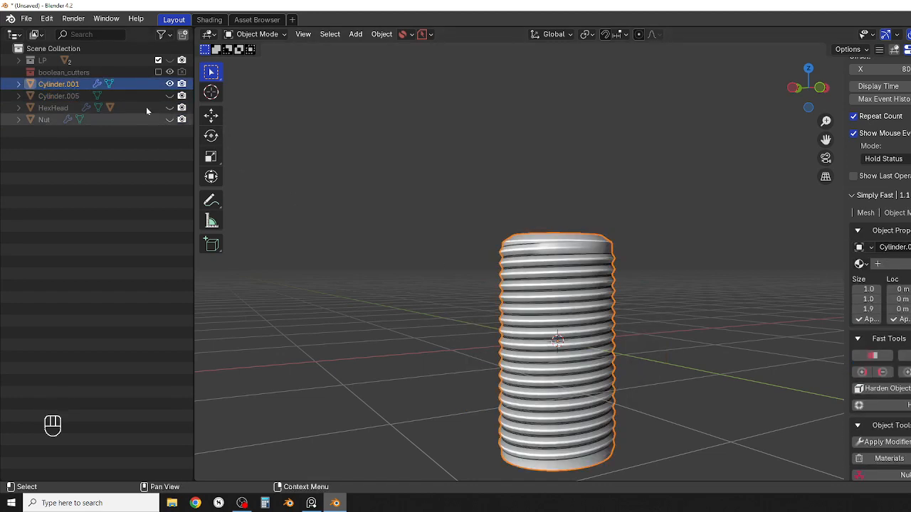
double_click(77, 84)
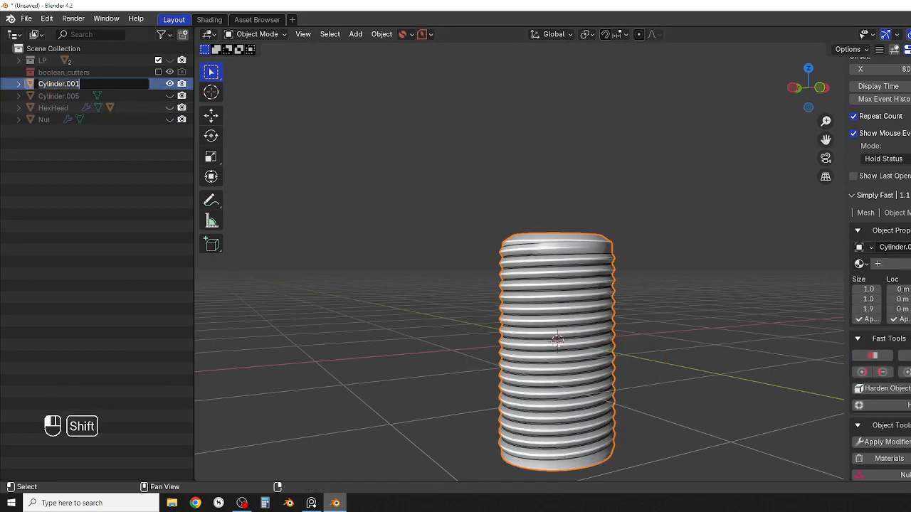
text(Tr)
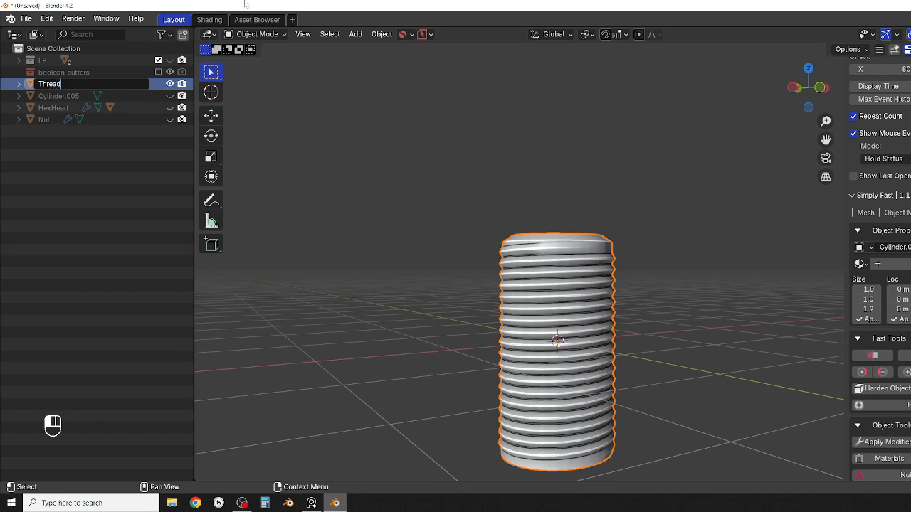
key(Return)
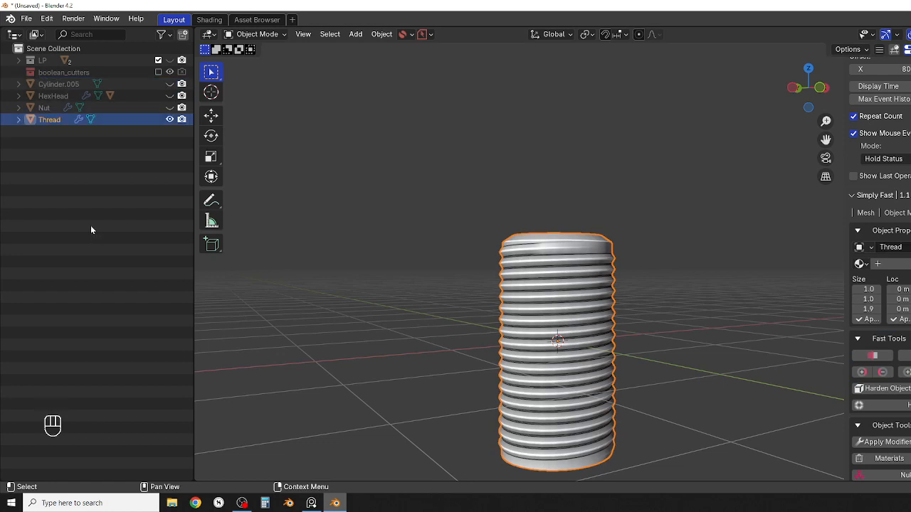
Step: Delete the hidden plain hexagonal object Cylinder.005, and reselect the threaded shaft
click(72, 86)
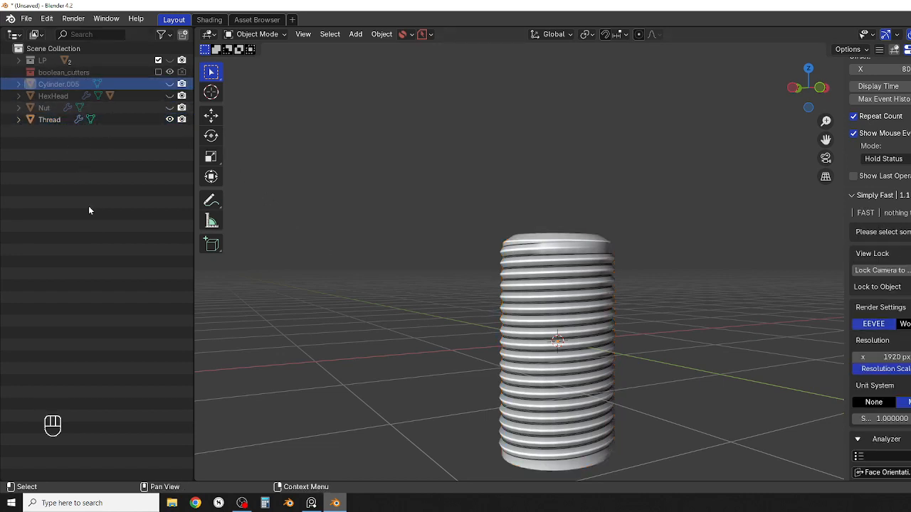
key(x)
click(569, 300)
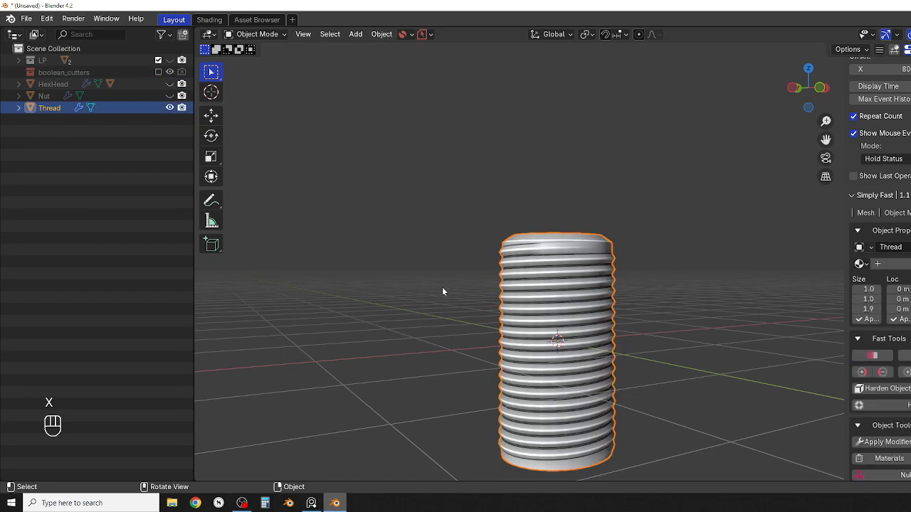
Step: Create a new collection named Bolt, and reorder the LP collection below it
scroll(442, 287, down, 2)
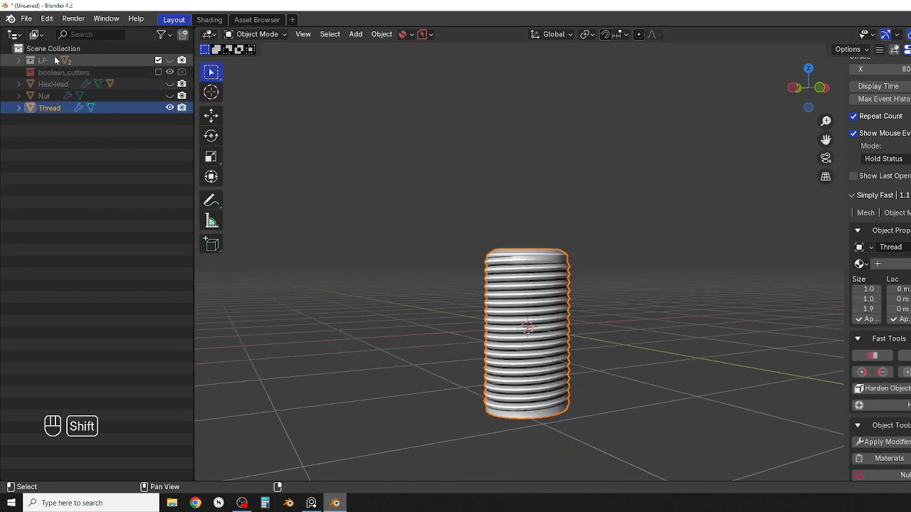
click(183, 37)
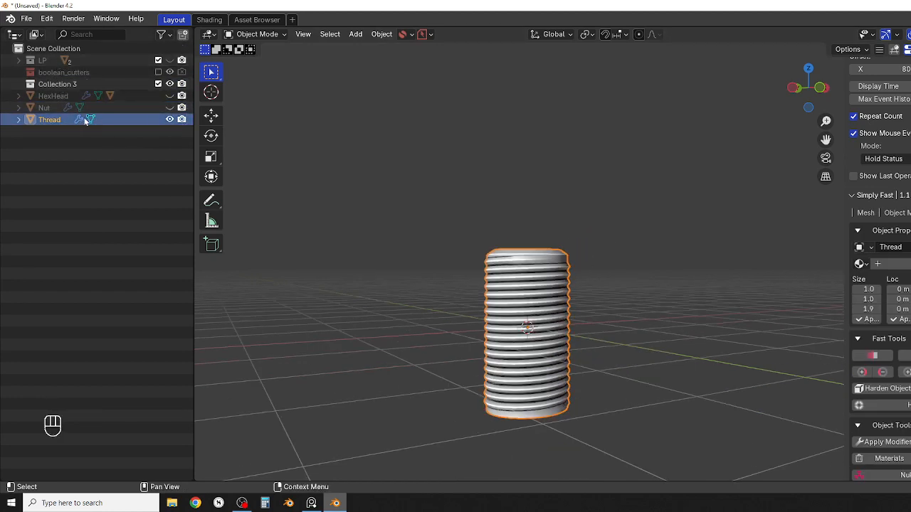
click(74, 86)
double_click(74, 85)
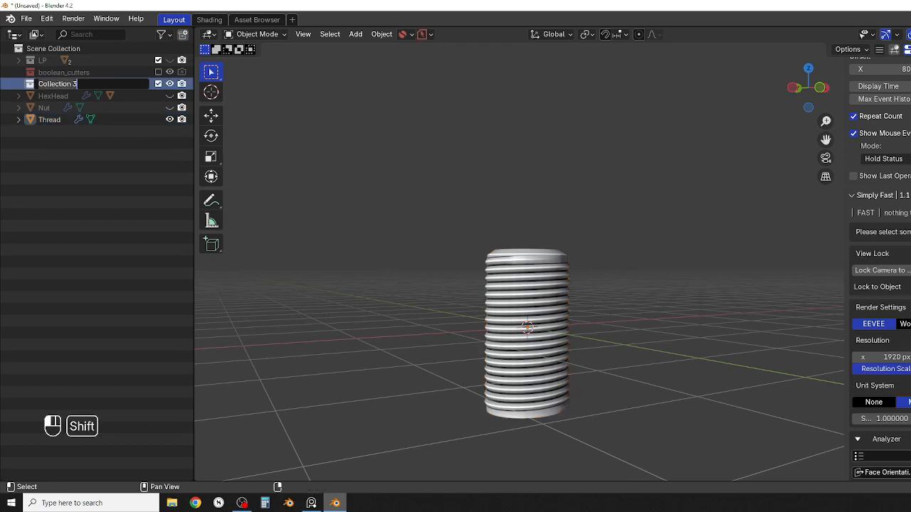
text(Bolt)
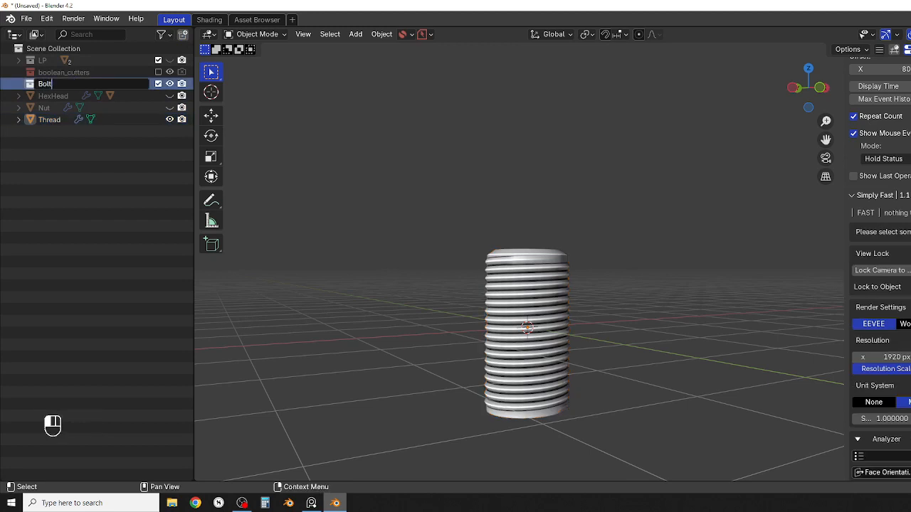
key(Return)
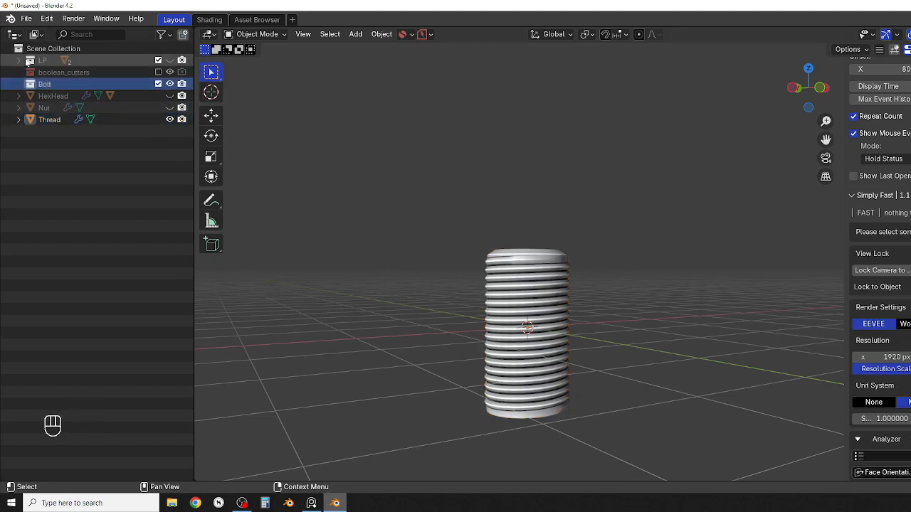
drag(32, 61, 47, 89)
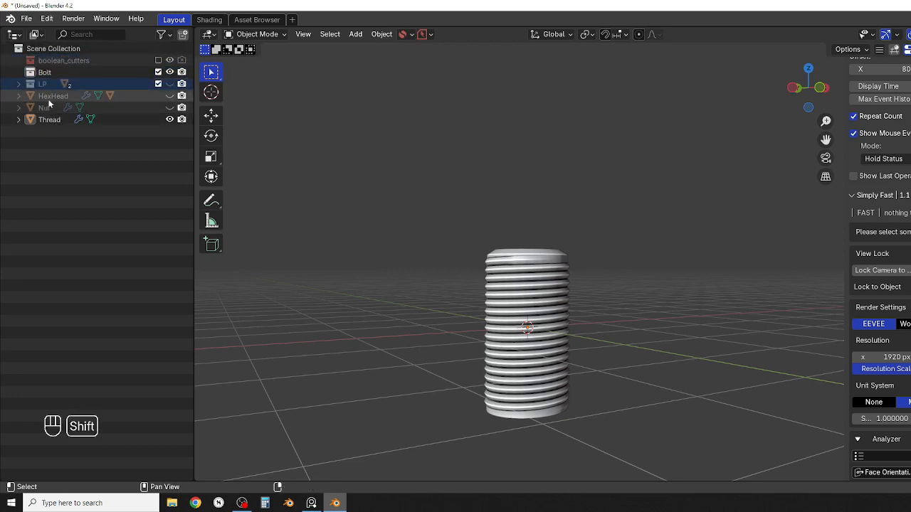
Step: Move the HexHead, Nut and Thread objects into the Bolt collection
shift+click(49, 98)
shift+click(49, 122)
key(m)
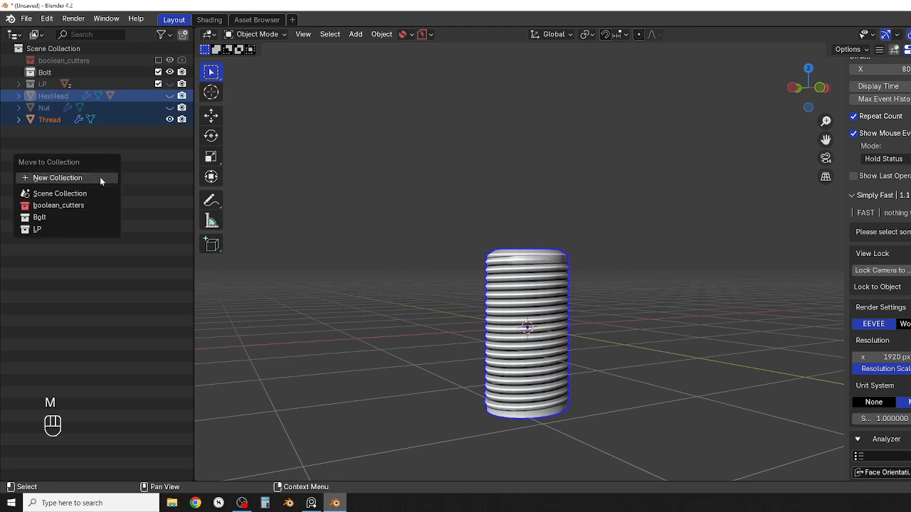
click(61, 216)
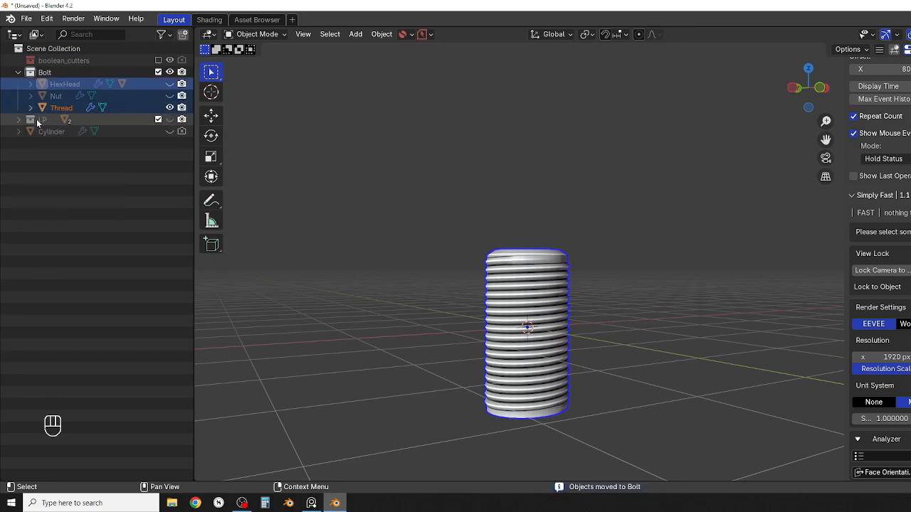
Step: Try to move the selected LP collection to another collection, and make its low-poly objects visible
click(42, 120)
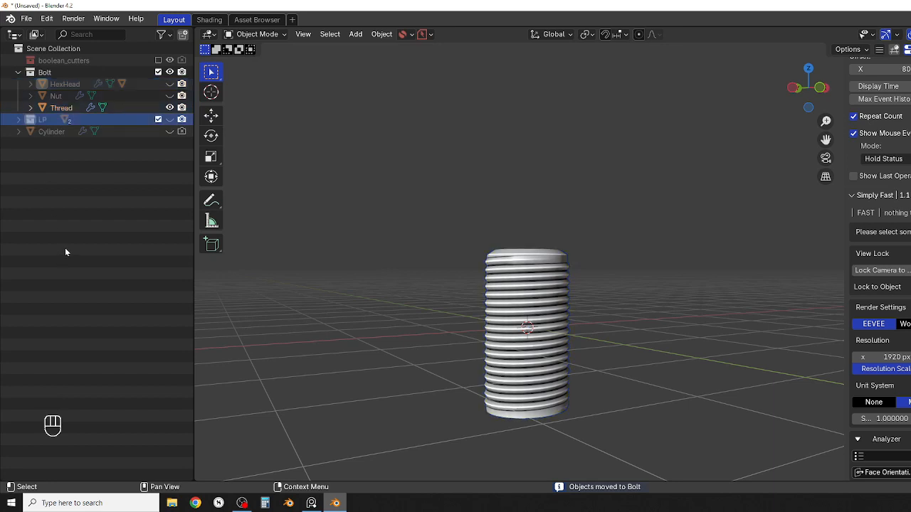
key(m)
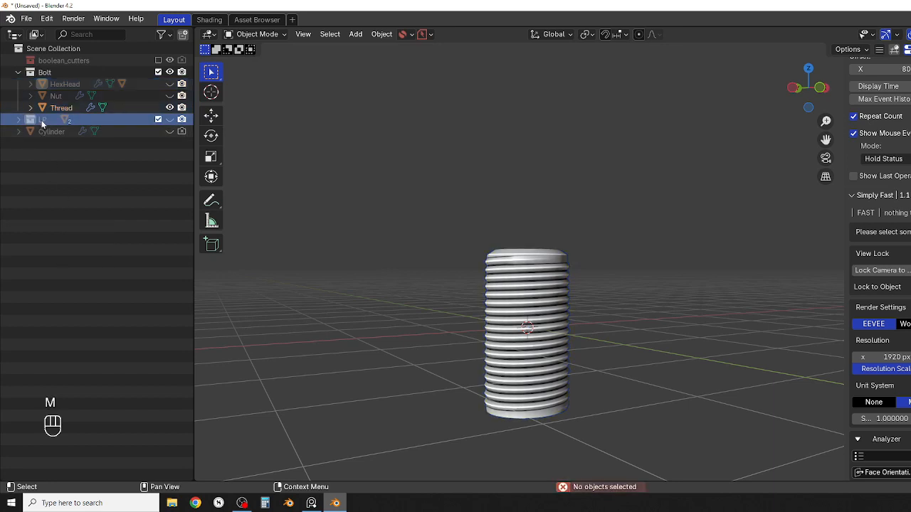
click(170, 119)
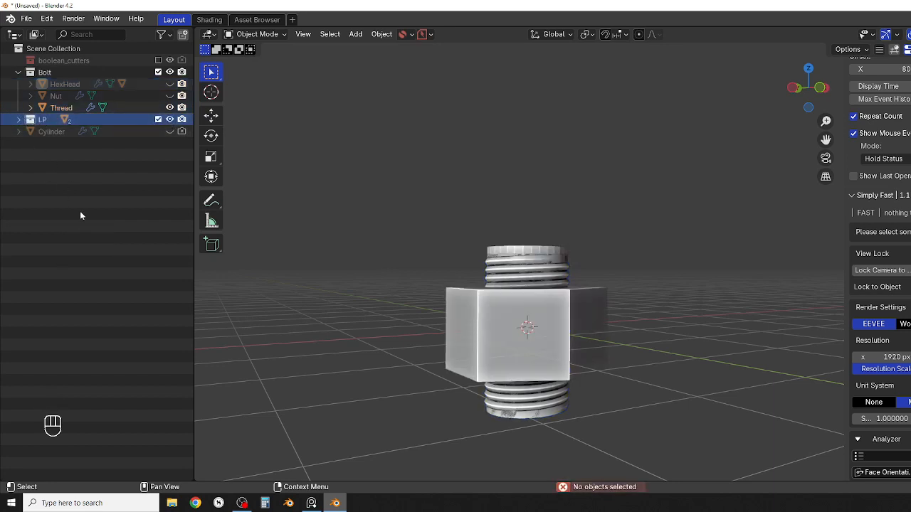
Step: Move the threaded shaft and the two visible low-poly objects into the Bolt collection
key(m)
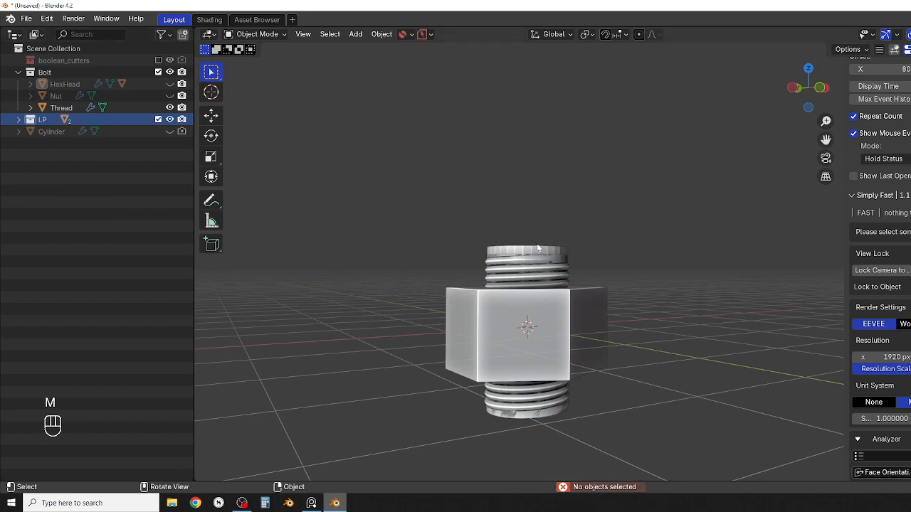
drag(461, 190, 590, 412)
key(m)
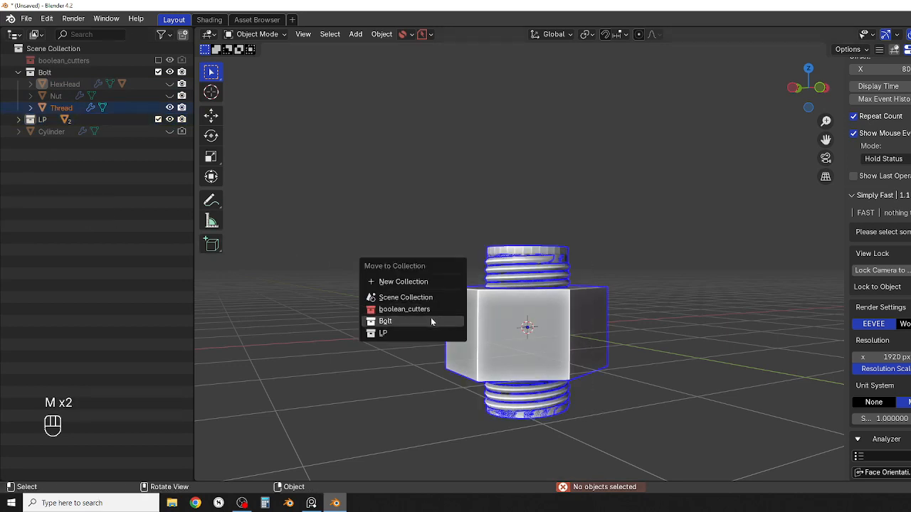
click(390, 322)
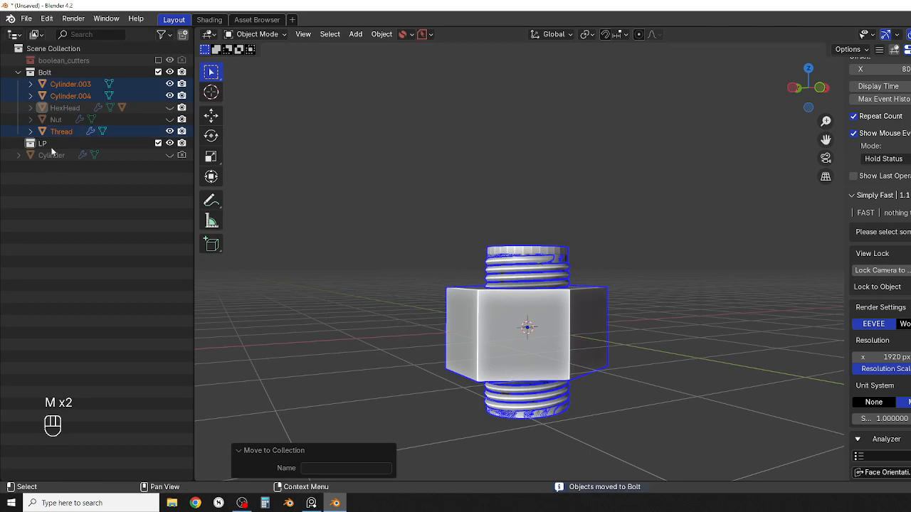
Step: Nest the LP collection inside Bolt, and put Cylinder.003 and Cylinder.004 back into LP
drag(42, 144, 39, 72)
drag(65, 100, 67, 86)
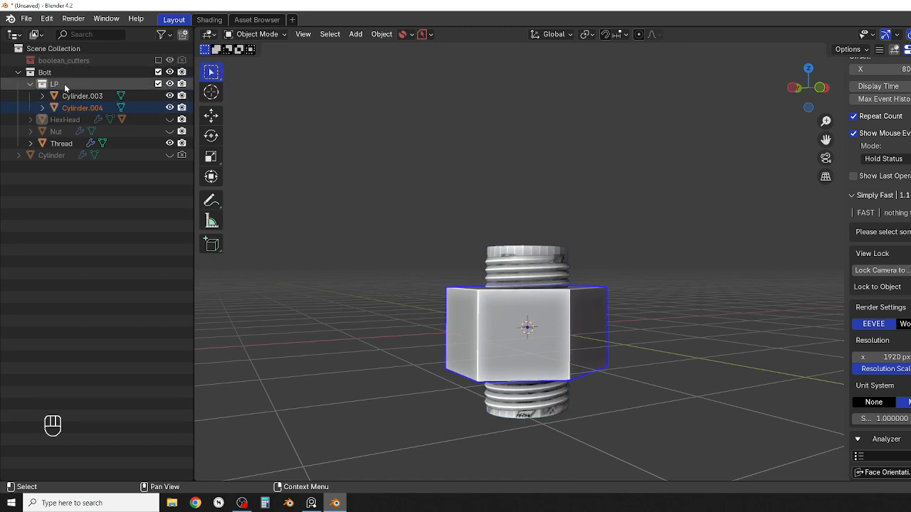
click(18, 73)
click(19, 73)
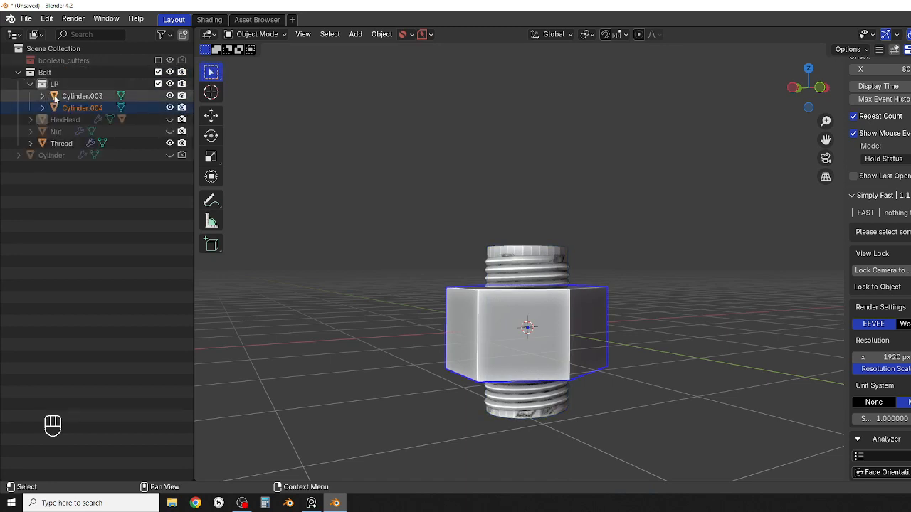
Step: Hide the LP and Bolt collections from the viewport, and collapse the Bolt collection
click(170, 84)
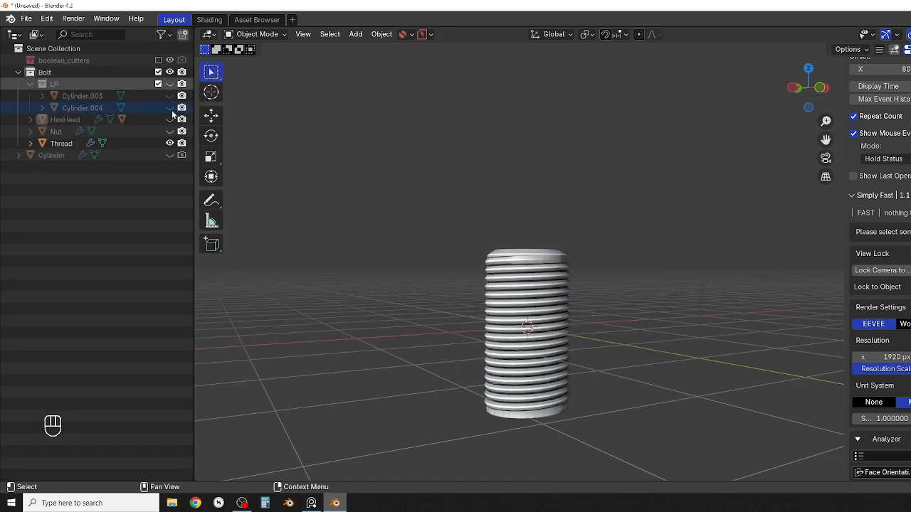
click(169, 72)
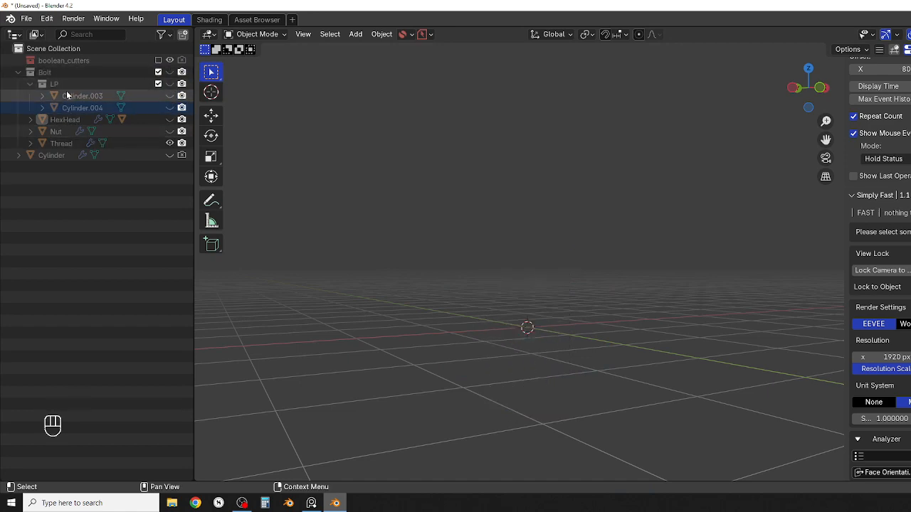
click(19, 73)
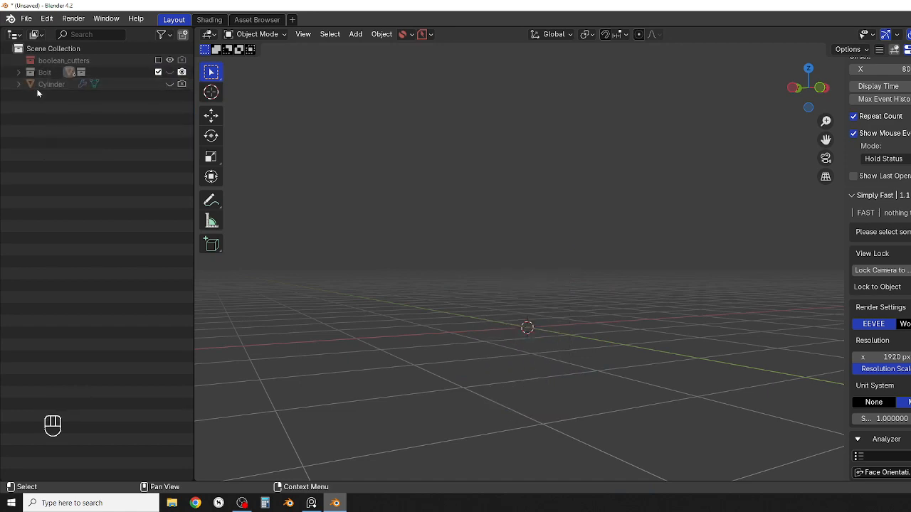
Step: Make the hidden leftover Cylinder object visible and delete it from the scene
middle_drag(407, 232, 462, 334)
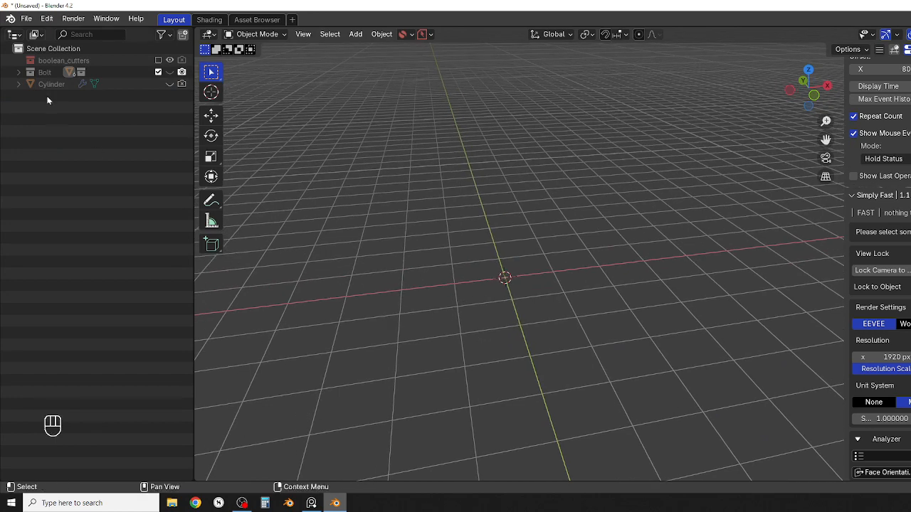
click(86, 86)
scroll(529, 256, up, 3)
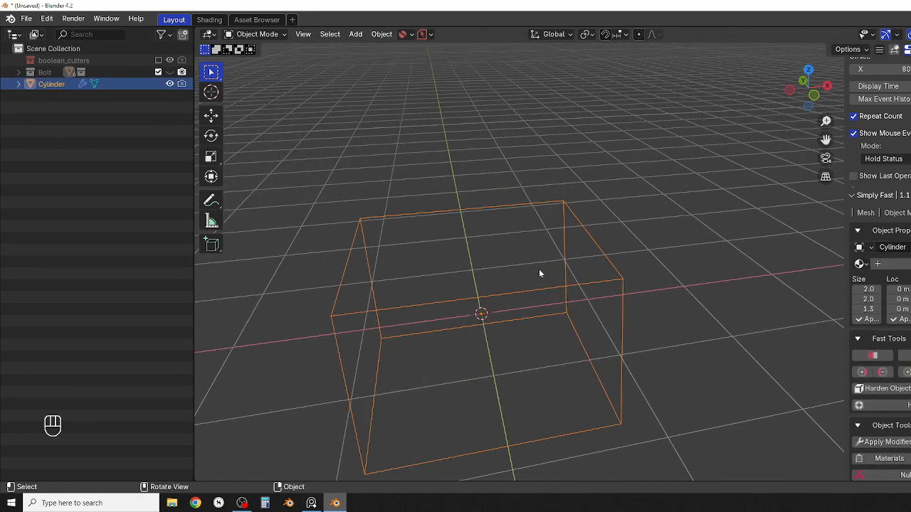
key(x)
click(542, 273)
middle_drag(527, 264, 640, 263)
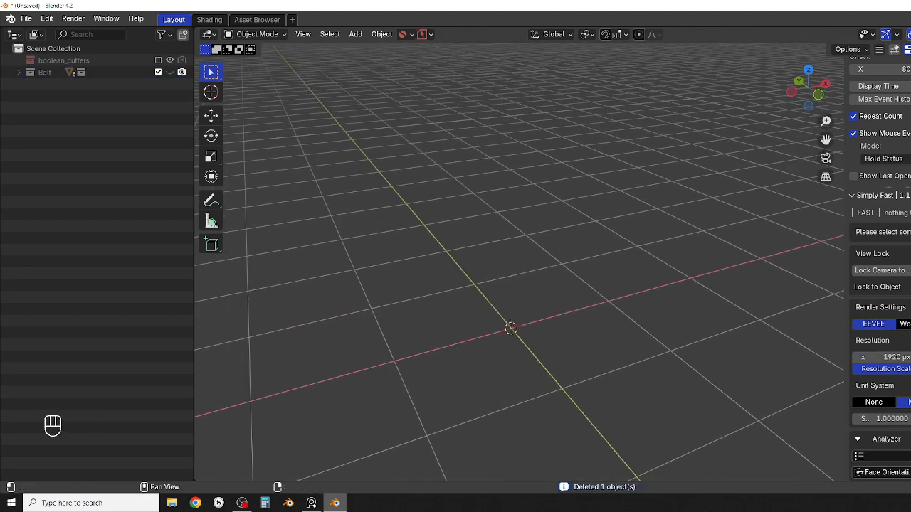
Step: Hide the sidebar of the 3D viewport to clear the workspace
key(n)
shift+middle_drag(535, 286, 655, 245)
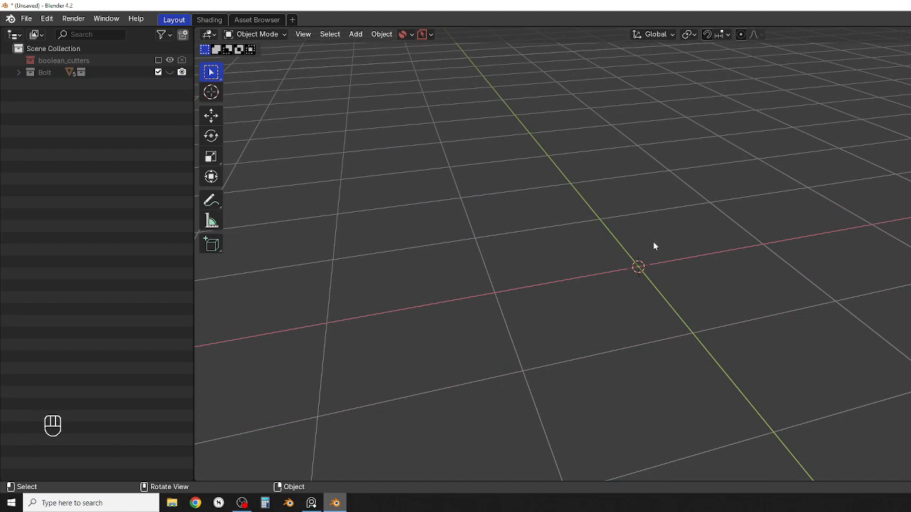
shift+middle_drag(681, 200, 720, 223)
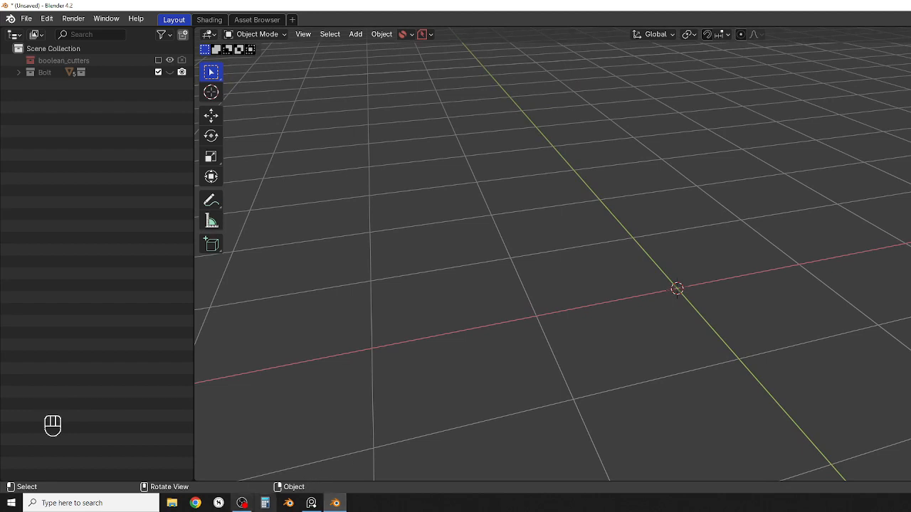
Step: Switch to the SHIP Ref reference board and examine the yellow turbine photo for platforms, railings and machinery details
click(311, 503)
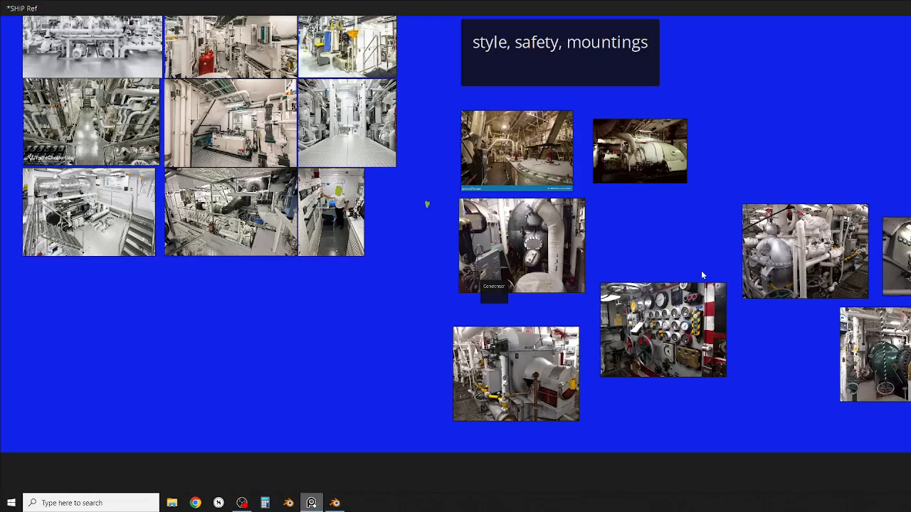
scroll(747, 288, down, 1)
scroll(777, 293, down, 2)
middle_drag(887, 320, 489, 351)
scroll(634, 330, up, 3)
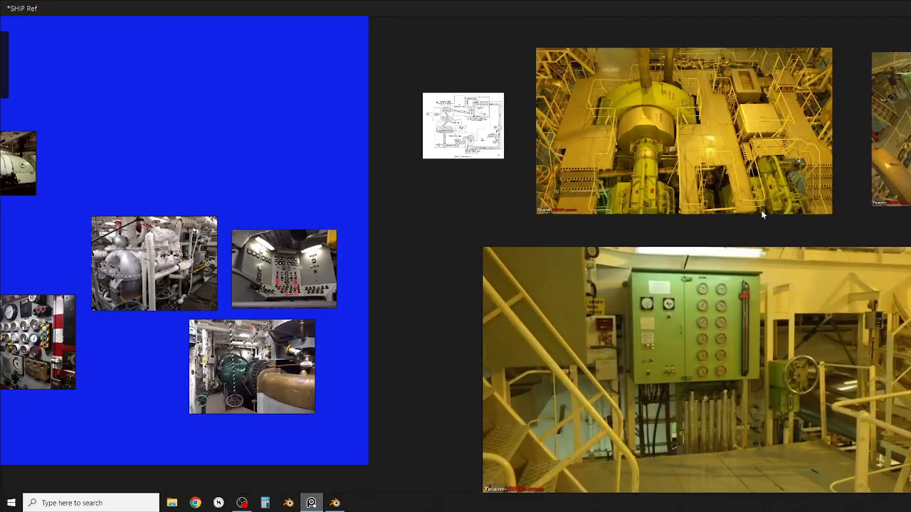
middle_drag(743, 236, 758, 342)
scroll(688, 224, up, 3)
scroll(721, 283, up, 2)
middle_drag(722, 283, 698, 330)
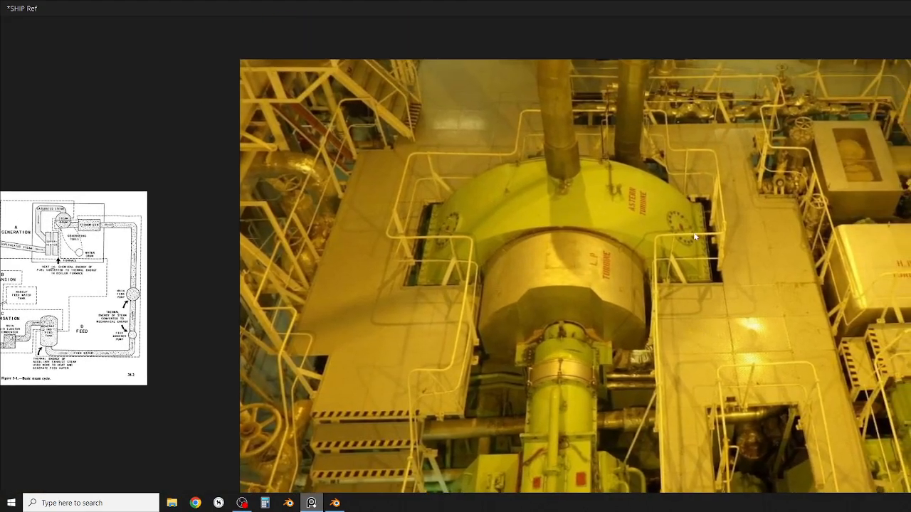
scroll(723, 240, down, 2)
scroll(723, 241, down, 1)
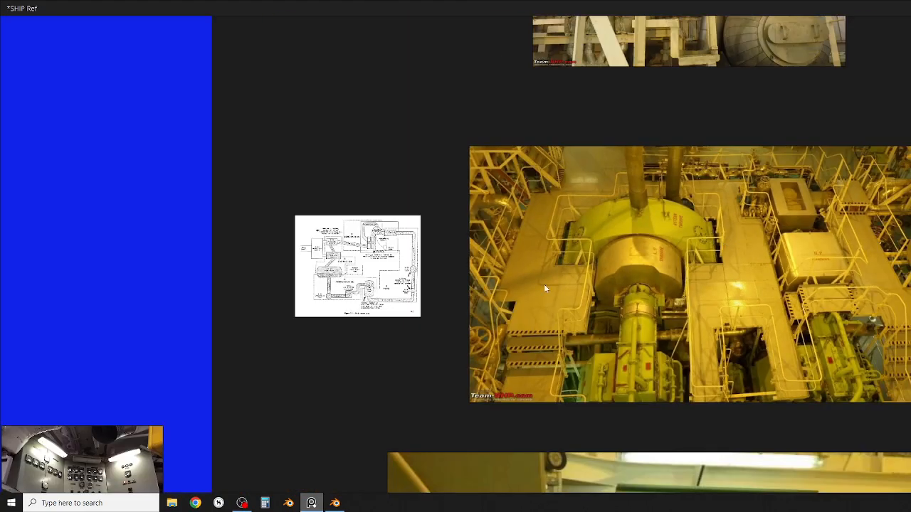
Step: Examine the white engine-room and control-room photos in the blue group, and survey the reference board's other image groups
scroll(455, 305, down, 3)
middle_drag(455, 304, 765, 330)
middle_drag(104, 277, 762, 341)
scroll(329, 293, up, 1)
scroll(372, 291, up, 5)
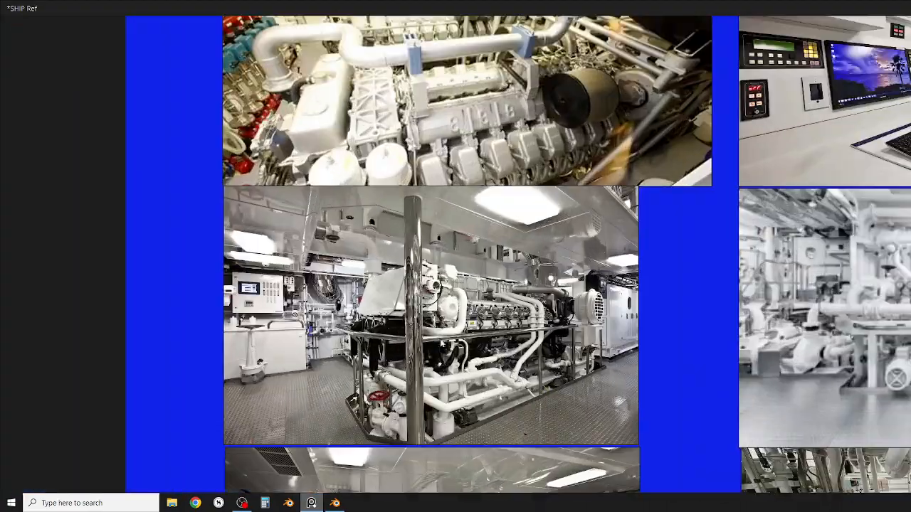
scroll(500, 194, down, 3)
middle_drag(749, 258, 605, 430)
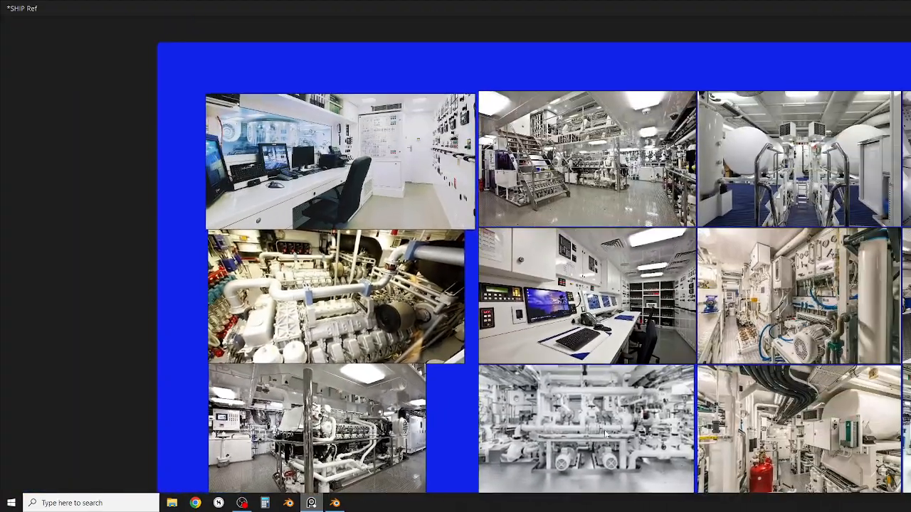
middle_drag(499, 198, 458, 203)
scroll(904, 349, down, 2)
middle_drag(904, 349, 583, 136)
scroll(795, 387, down, 3)
scroll(797, 390, down, 3)
middle_drag(798, 393, 764, 333)
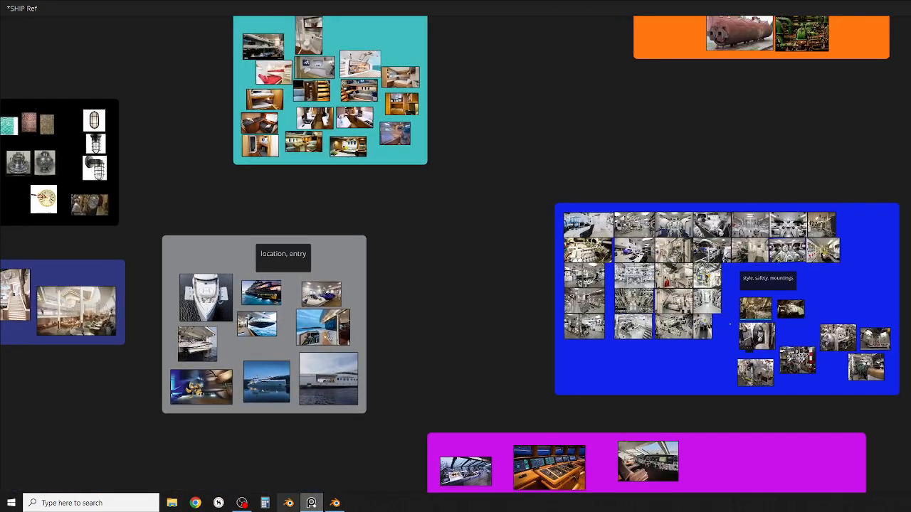
click(243, 503)
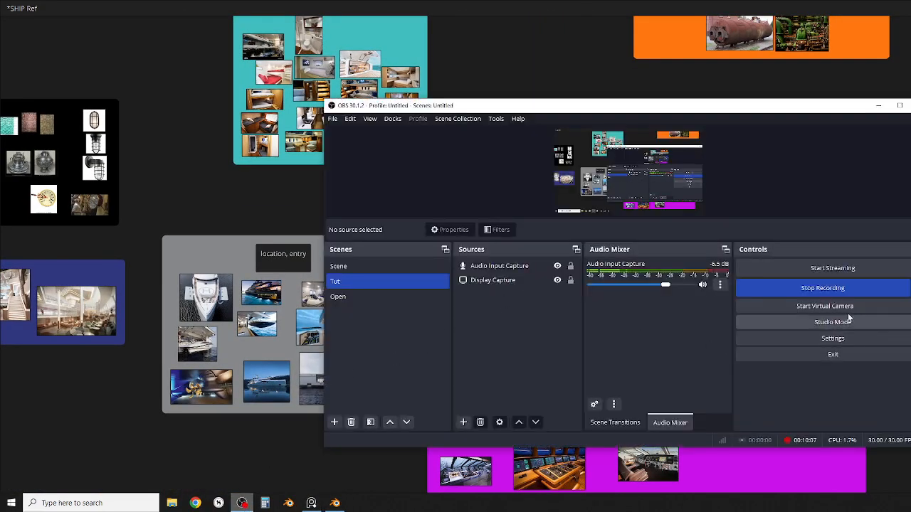
click(866, 288)
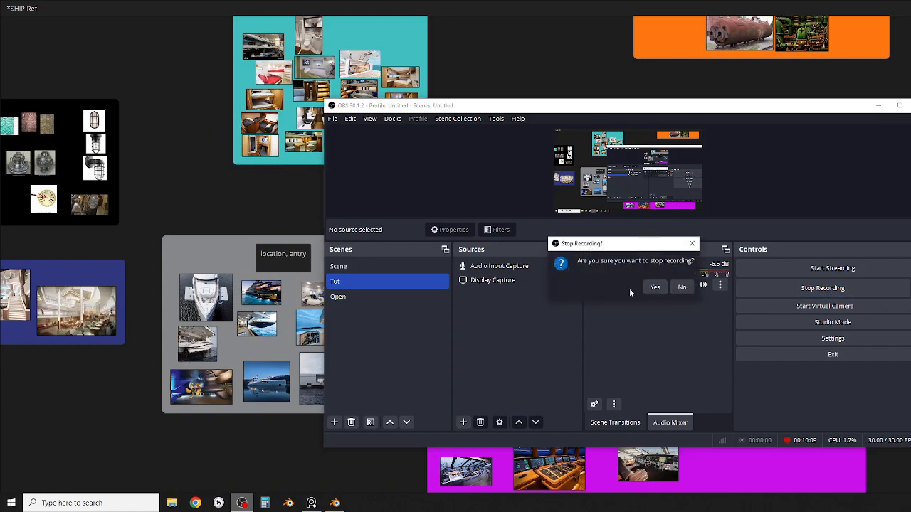